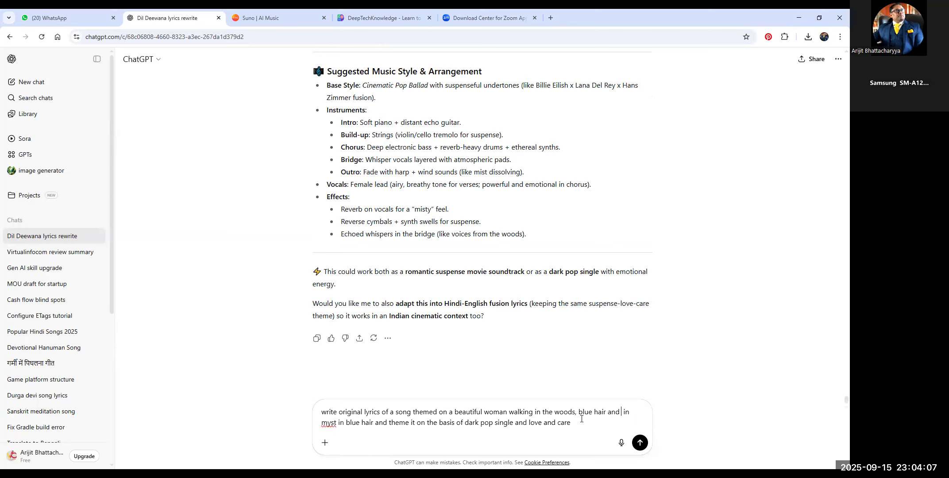
Add "wearing western dress" after "blue hair and" in the song lyrics prompt.
{"action": "type", "text": "rn dre"}
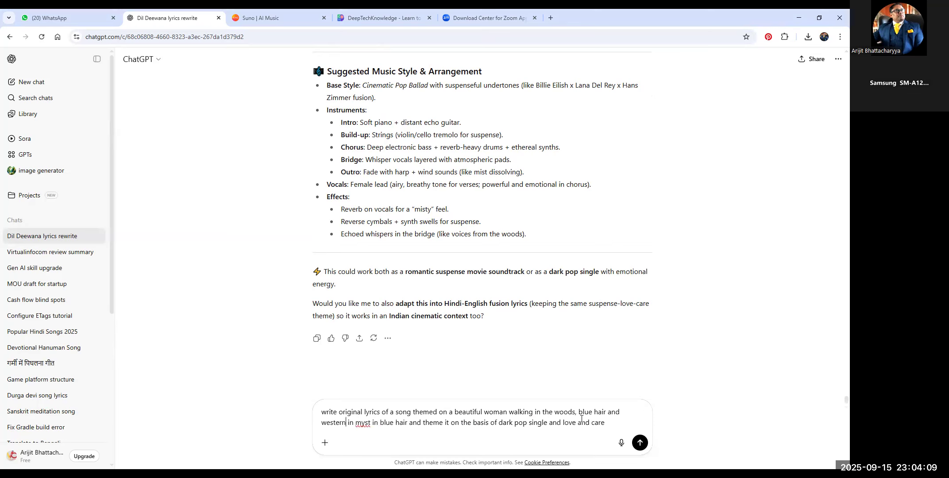
{"action": "type", "text": "ss "}
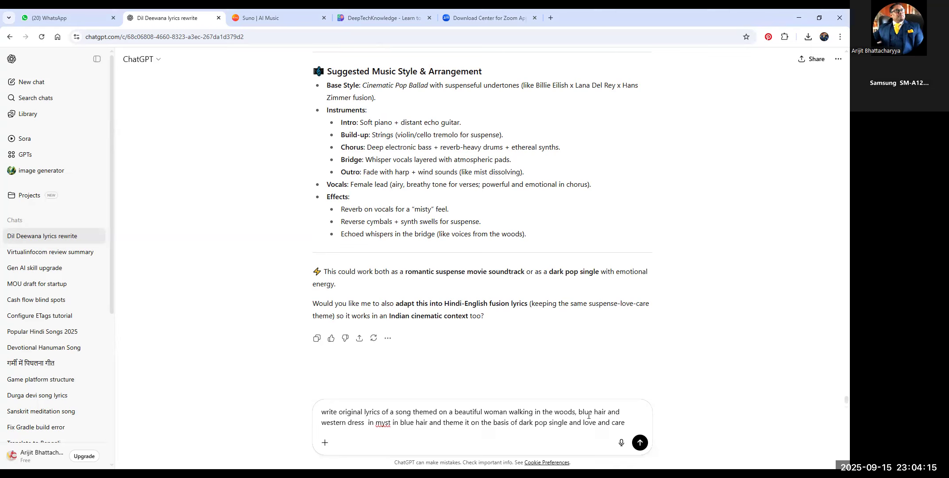
{"action": "type", "text": "wearing "}
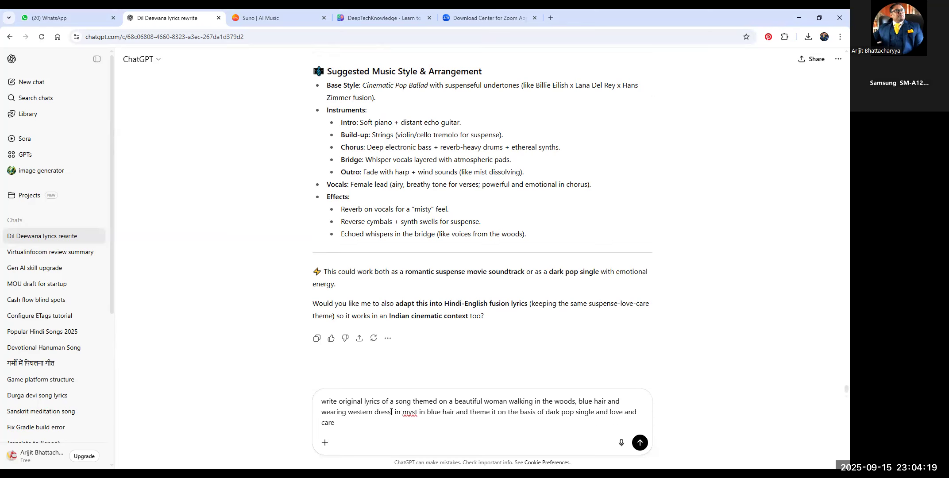
Insert ", looks like a north east Indian beautiful woman walking" after "western dress" in the prompt.
{"action": "type", "text": ", looks "}
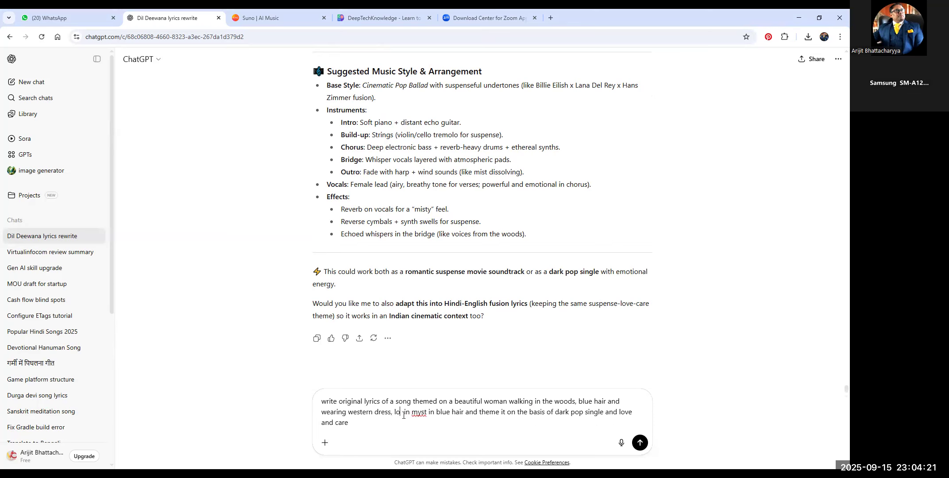
{"action": "type", "text": "like a north east "}
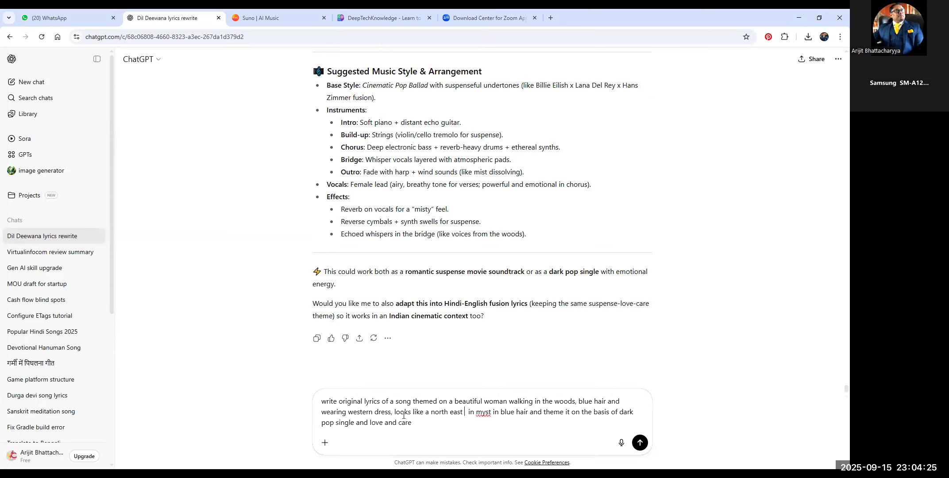
{"action": "type", "text": "Indian "}
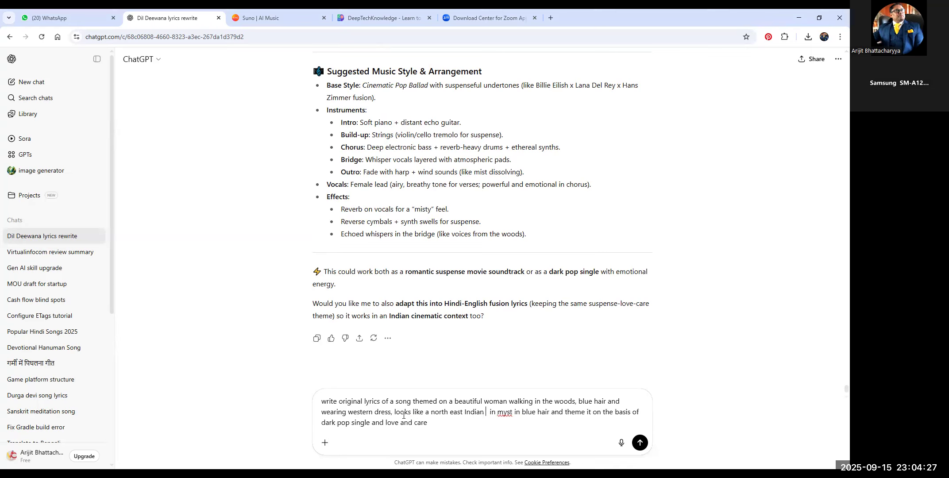
{"action": "type", "text": "s"}
{"action": "key", "text": "BackSpace"}
{"action": "type", "text": "beautif"}
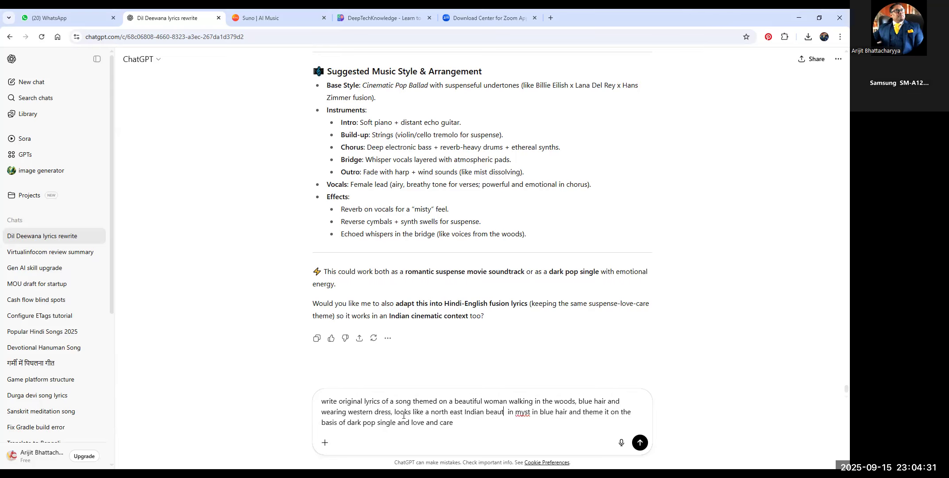
{"action": "type", "text": "ul woman "}
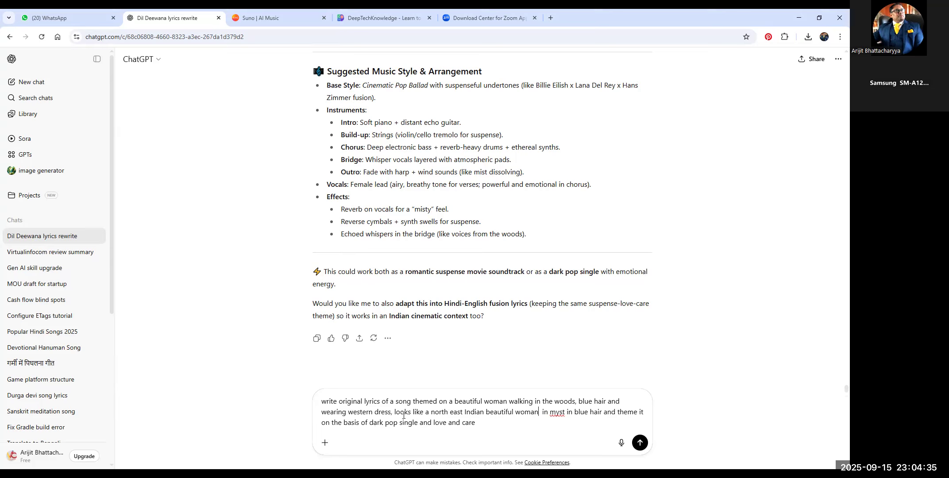
{"action": "type", "text": "wa"}
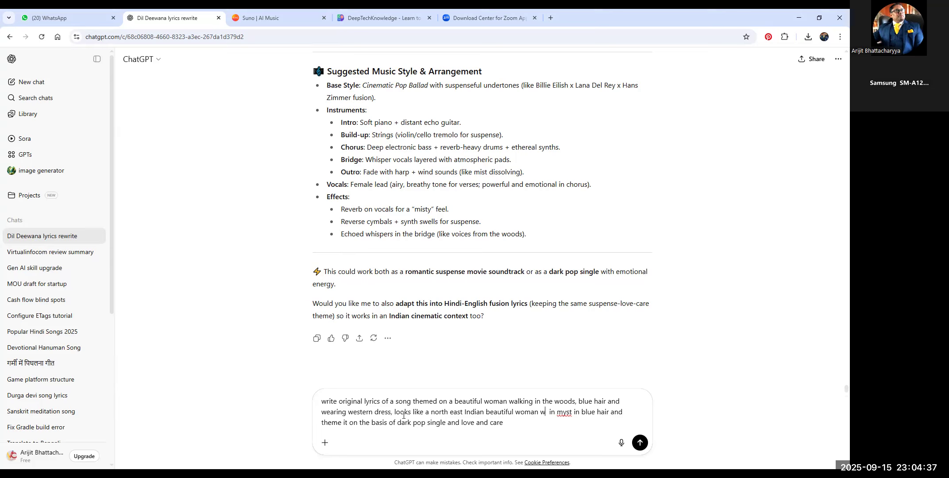
{"action": "type", "text": "lking"}
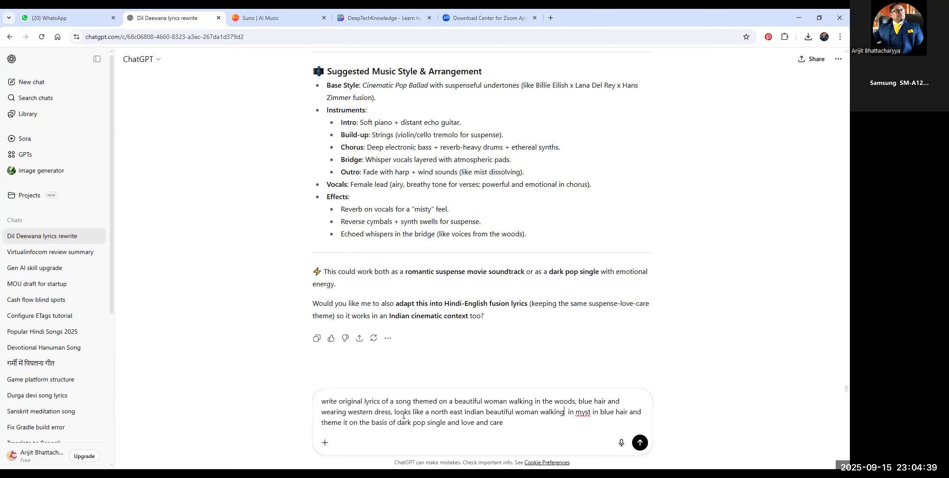
Replace "myst in blue hair and" with "mist." in the prompt.
{"action": "double_click", "coordinate": [595, 412]}
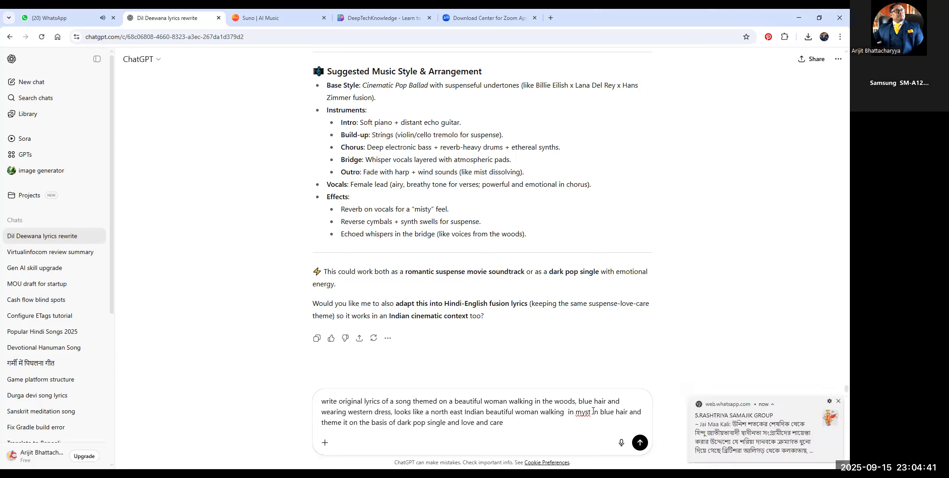
{"action": "left_click_drag", "start_coordinate": [627, 409], "coordinate": [645, 409]}
{"action": "key", "text": "BackSpace"}
{"action": "key", "text": "BackSpace"}
{"action": "key", "text": "BackSpace"}
{"action": "key", "text": "BackSpace"}
{"action": "key", "text": "BackSpace"}
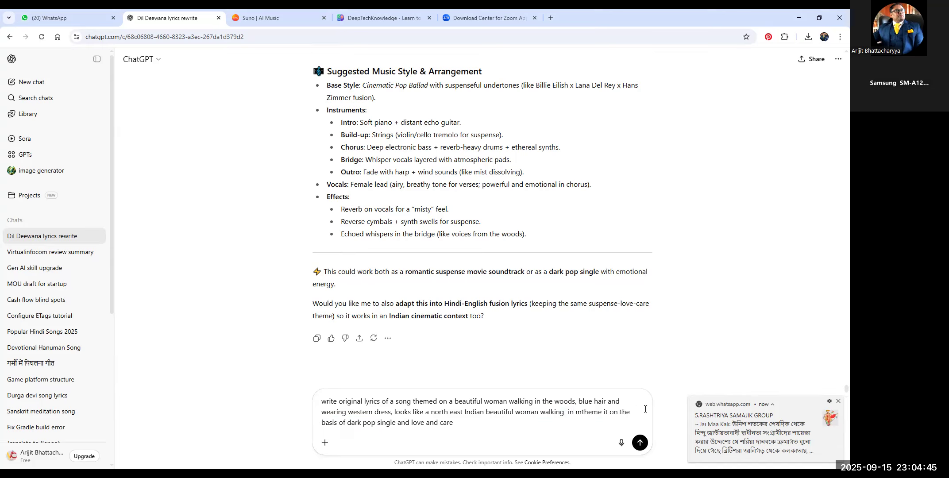
{"action": "type", "text": "ist"}
{"action": "key", "text": "BackSpace"}
{"action": "type", "text": "."}
Replace "and love and care" with ". Act a pop music writer. Adopt latest K-pop style to mix it. Write lyrics in Hindi." and submit the prompt.
{"action": "left_click_drag", "start_coordinate": [453, 424], "coordinate": [509, 424]}
{"action": "type", "text": ". Act a "}
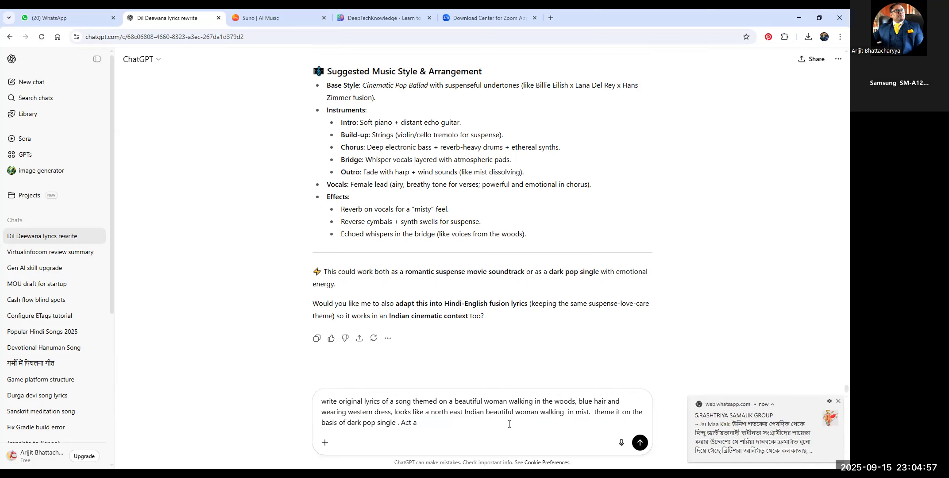
{"action": "type", "text": "pop music writer. Adopt lat"}
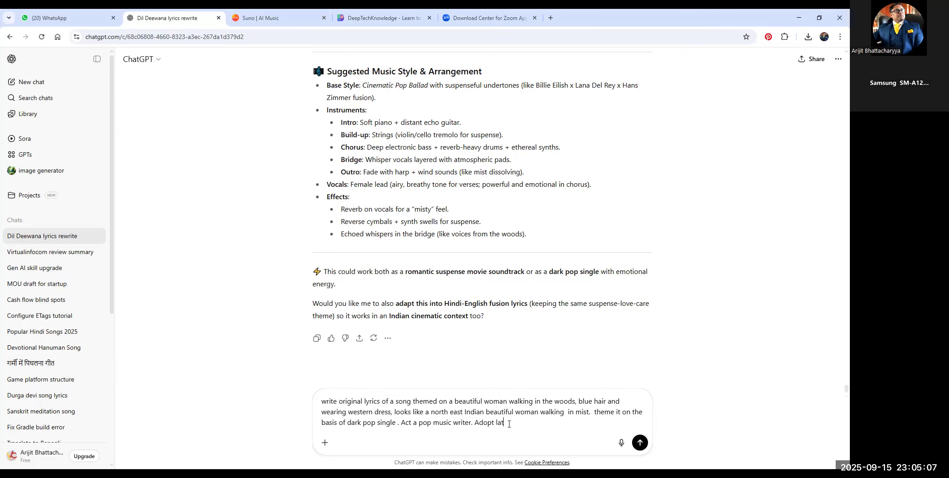
{"action": "type", "text": "est K-pop style to mix it. Write l"}
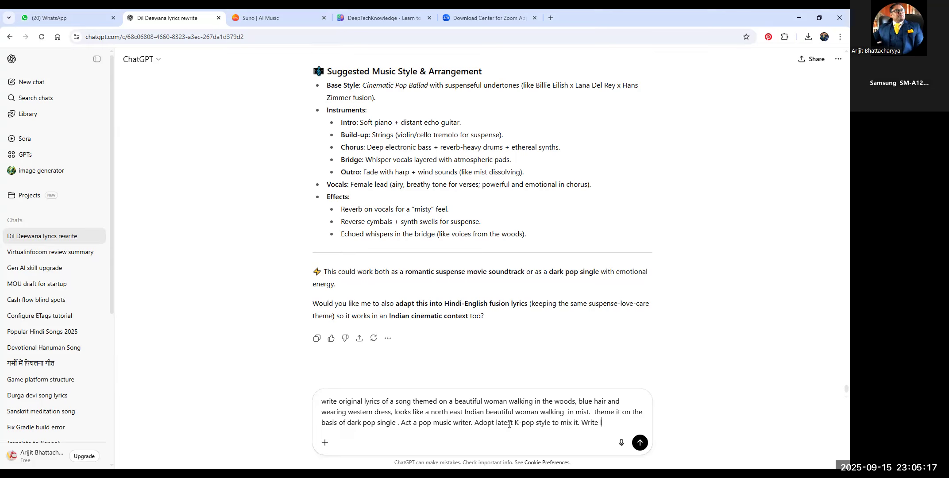
{"action": "type", "text": "yrics in Hind"}
{"action": "type", "text": "i"}
{"action": "type", "text": "."}
{"action": "key", "text": "Return"}
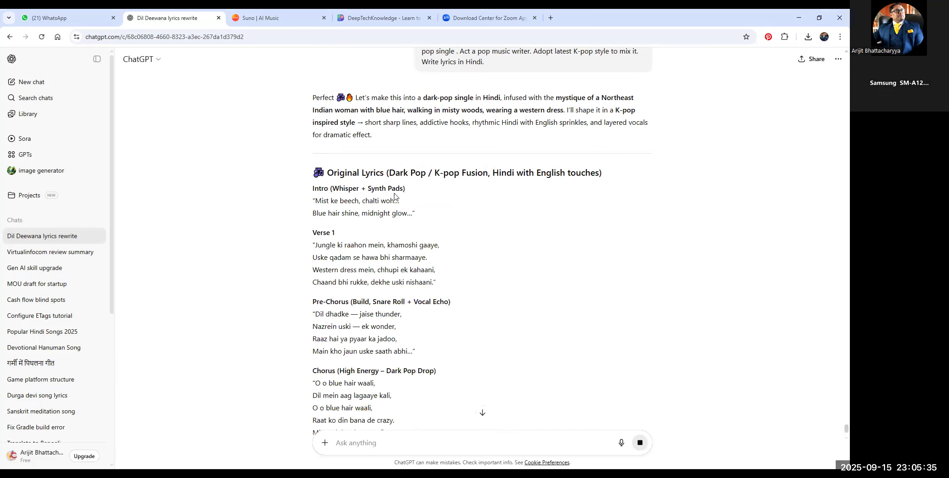
Copy the generated song lyrics from Intro through Outro, switch to Suno, and paste them as the custom lyrics.
{"action": "scroll", "coordinate": [395, 196], "scroll_direction": "down", "scroll_amount": 4}
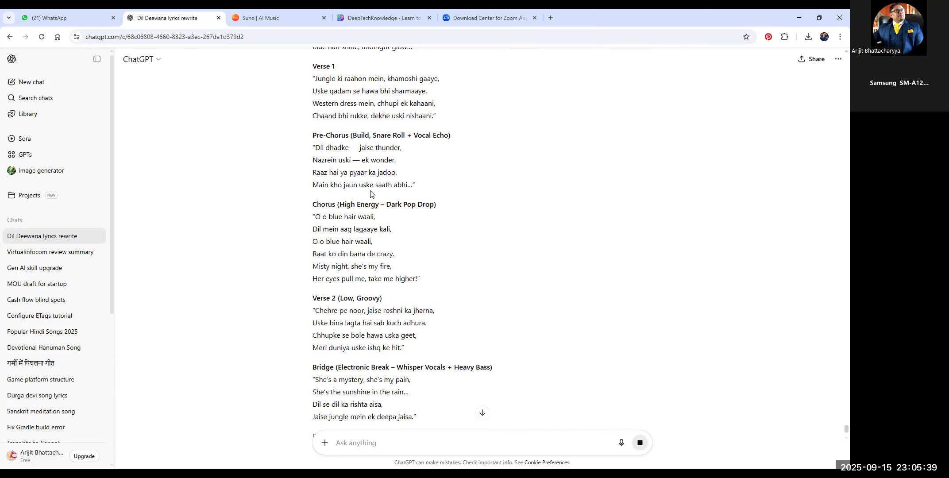
{"action": "scroll", "coordinate": [371, 194], "scroll_direction": "down", "scroll_amount": 2}
{"action": "scroll", "coordinate": [371, 194], "scroll_direction": "down", "scroll_amount": 3}
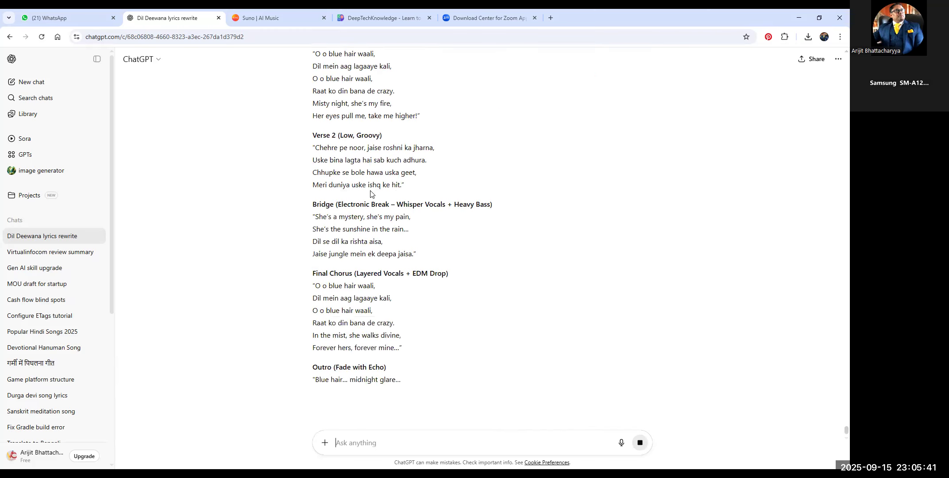
{"action": "scroll", "coordinate": [370, 193], "scroll_direction": "down", "scroll_amount": 1}
{"action": "scroll", "coordinate": [370, 193], "scroll_direction": "down", "scroll_amount": 2}
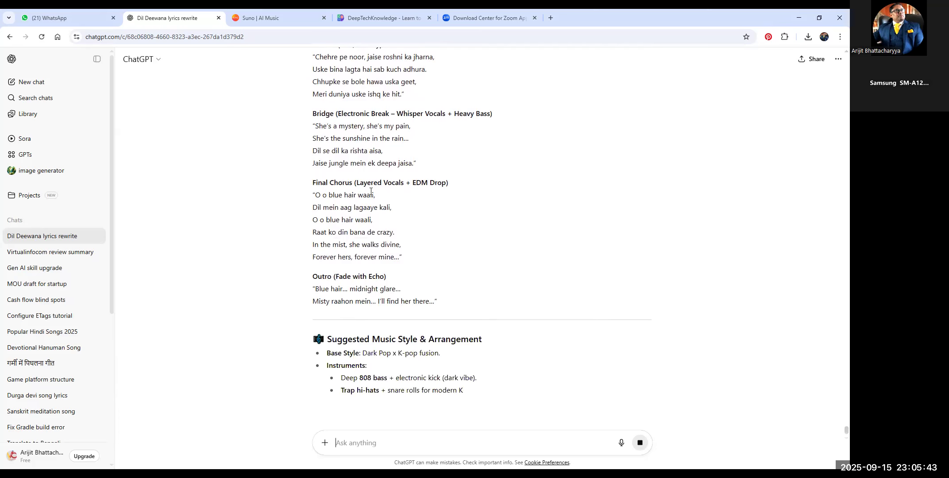
{"action": "scroll", "coordinate": [371, 193], "scroll_direction": "up", "scroll_amount": 12}
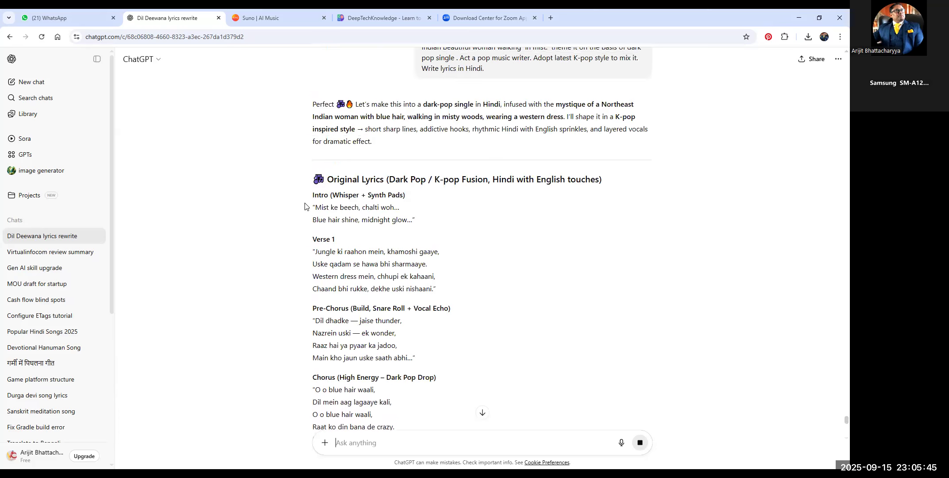
{"action": "left_click_drag", "start_coordinate": [308, 200], "coordinate": [470, 202]}
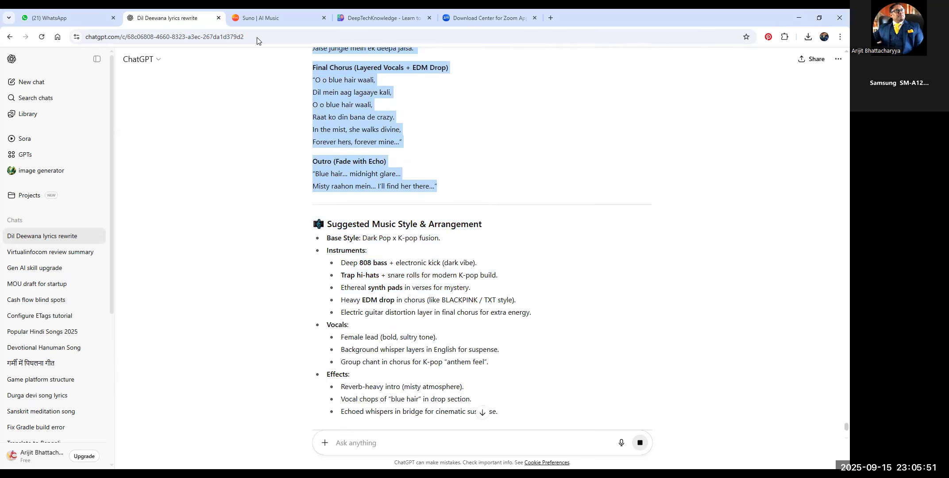
{"action": "left_click", "coordinate": [256, 18]}
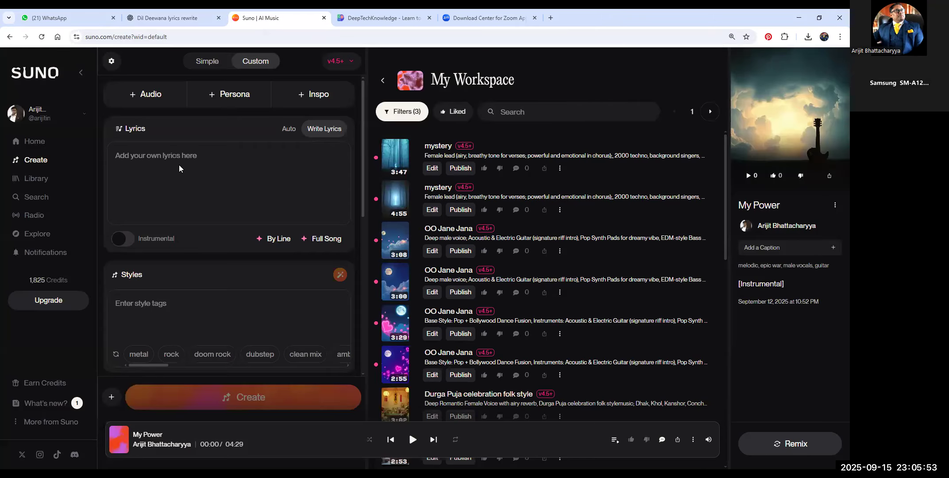
{"action": "left_click", "coordinate": [152, 158]}
{"action": "key", "text": "ctrl+v"}
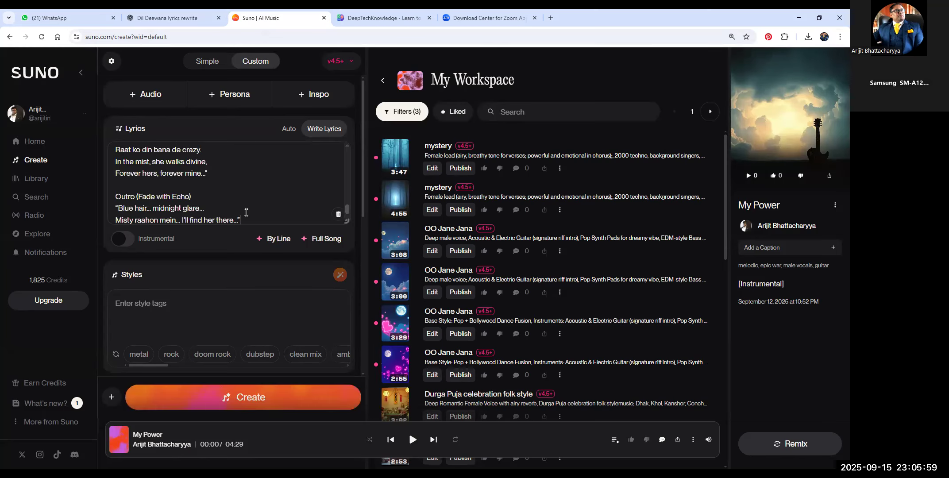
Append "(fadeout)" to the last line of the outro and "(slow romantic vibe)" to the Verse 1 heading.
{"action": "type", "text": "(fadeout)"}
{"action": "scroll", "coordinate": [314, 146], "scroll_direction": "up", "scroll_amount": 3}
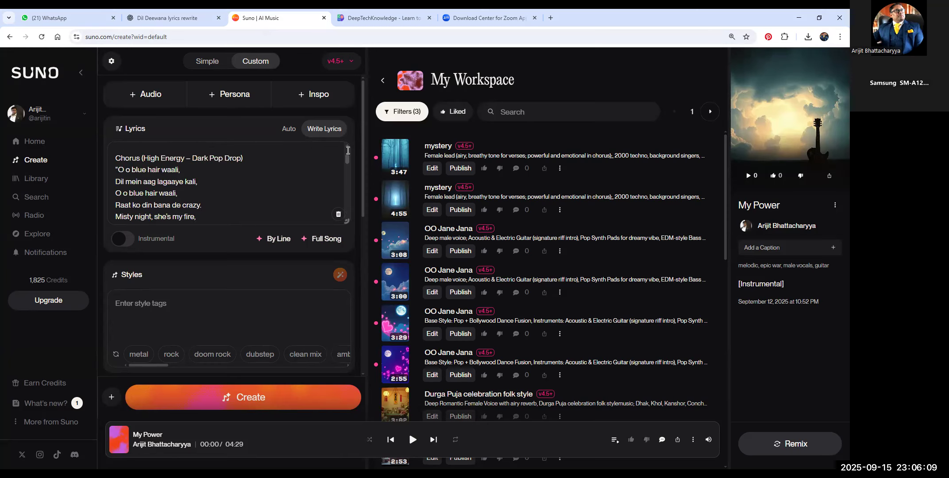
{"action": "scroll", "coordinate": [248, 160], "scroll_direction": "up", "scroll_amount": 2}
{"action": "left_click", "coordinate": [163, 161]}
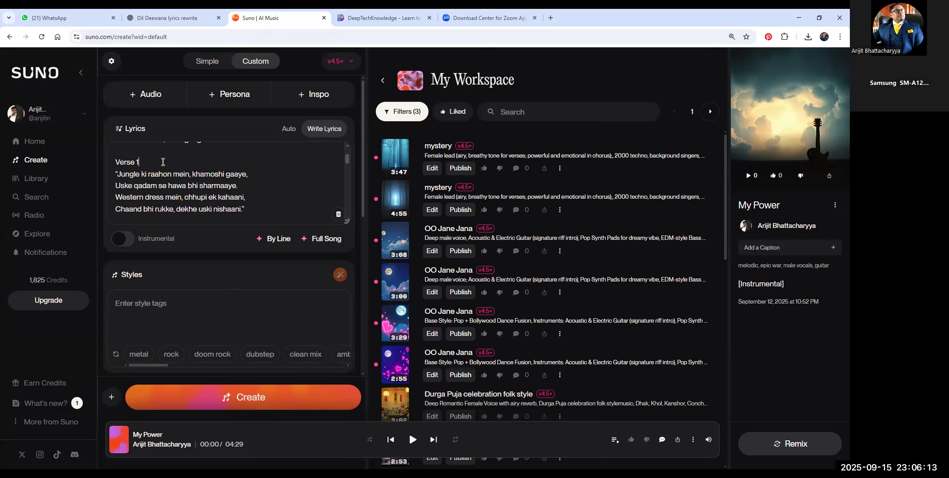
{"action": "type", "text": "(slow romantic vibe)"}
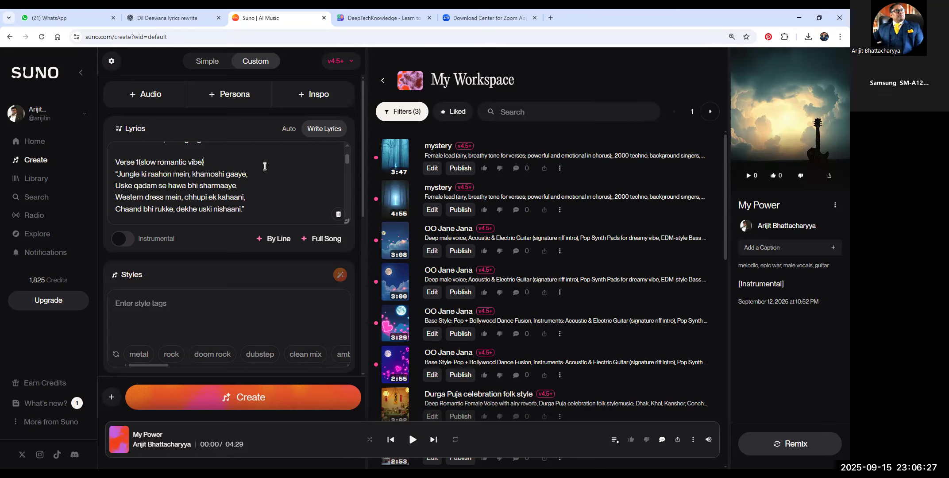
Add the line "(+hummm uhmmm )" directly above the Bridge heading in the lyrics.
{"action": "scroll", "coordinate": [348, 155], "scroll_direction": "up", "scroll_amount": 1}
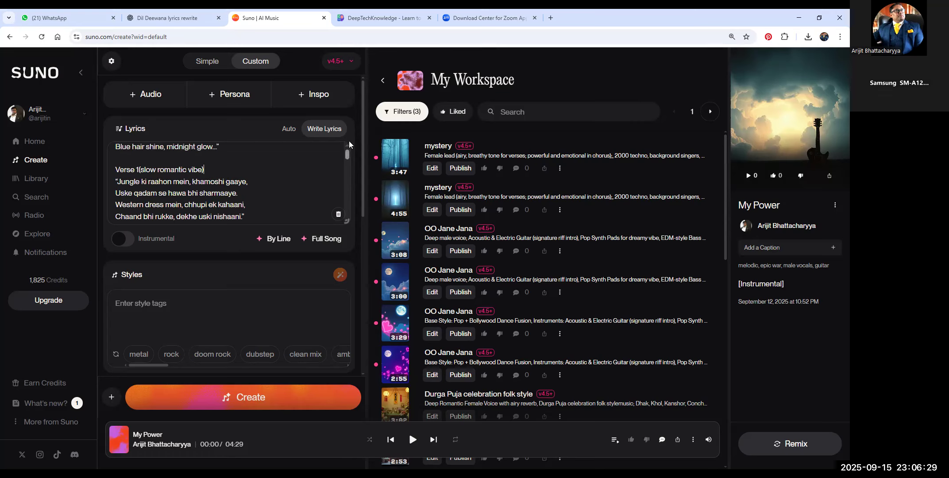
{"action": "scroll", "coordinate": [305, 193], "scroll_direction": "up", "scroll_amount": 1}
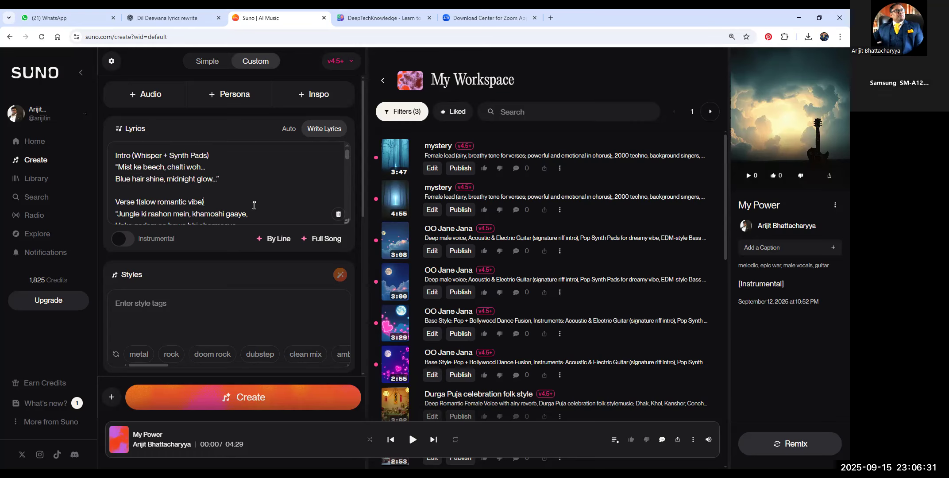
{"action": "key", "text": "Down"}
{"action": "key", "text": "End"}
{"action": "scroll", "coordinate": [225, 178], "scroll_direction": "down", "scroll_amount": 5}
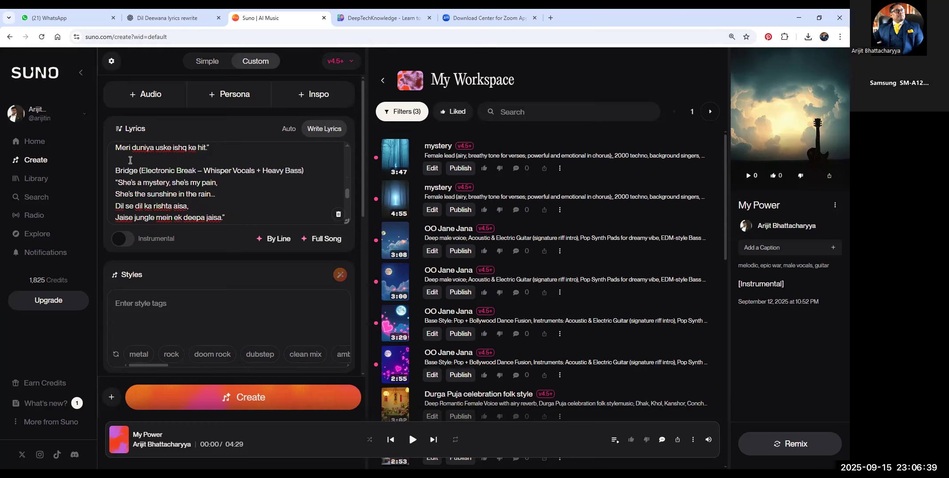
{"action": "left_click", "coordinate": [130, 160]}
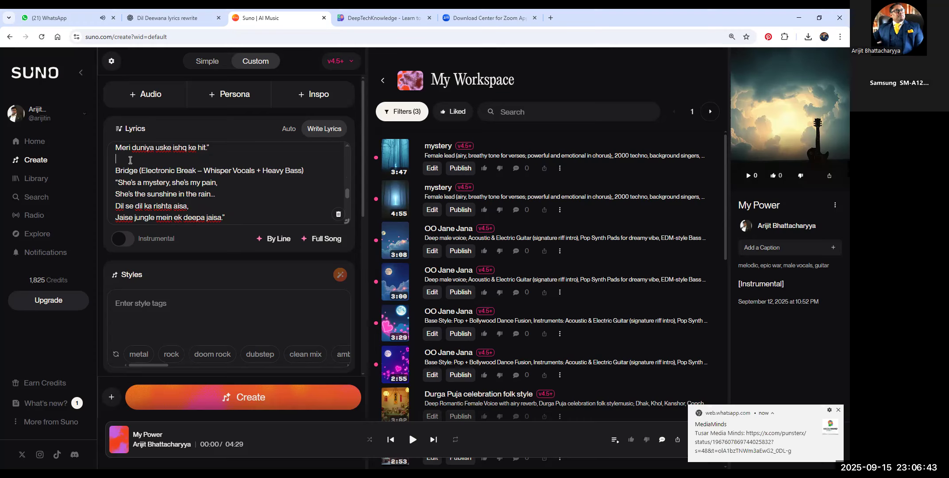
{"action": "type", "text": "(hummm uhmmm )"}
{"action": "key", "text": "Home"}
{"action": "key", "text": "Right"}
{"action": "type", "text": "+"}
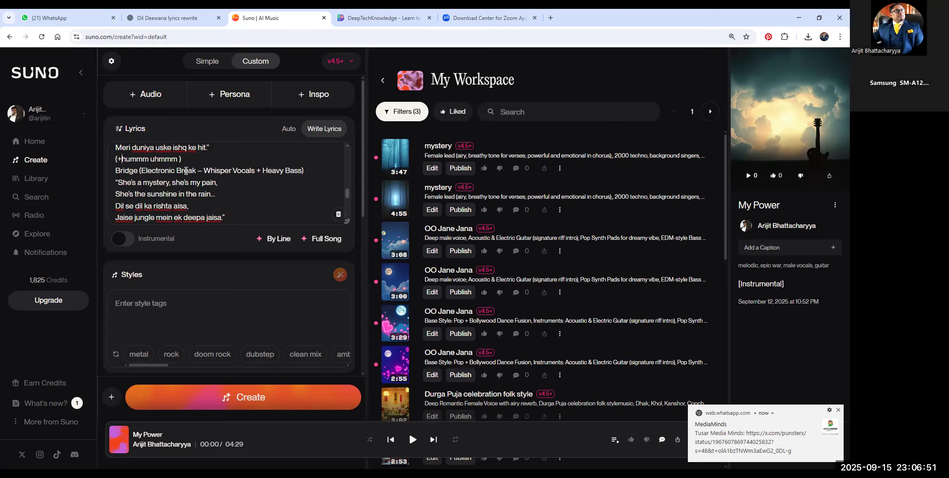
Copy the five suggested instrument lines from the ChatGPT music arrangement, from "Deep 808 bass" to "Electric guitar distortion layer", and return to Suno.
{"action": "left_click", "coordinate": [167, 17]}
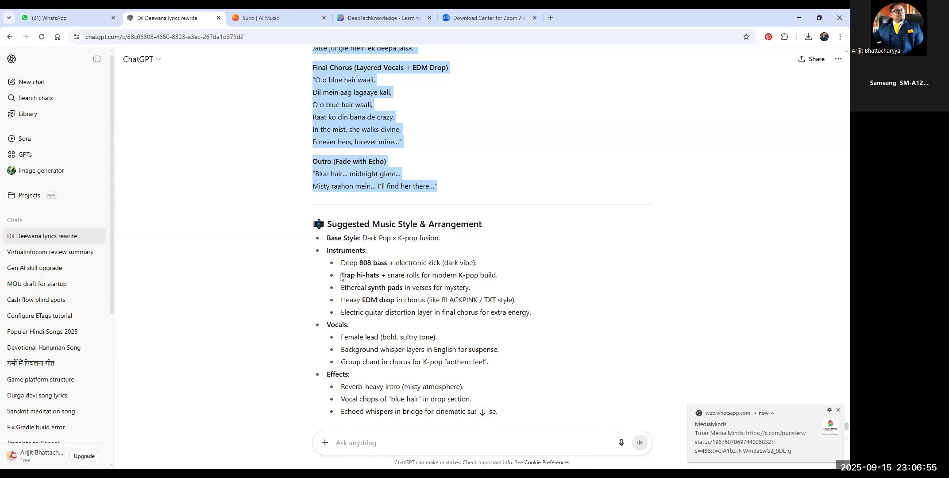
{"action": "left_click_drag", "start_coordinate": [340, 262], "coordinate": [550, 309]}
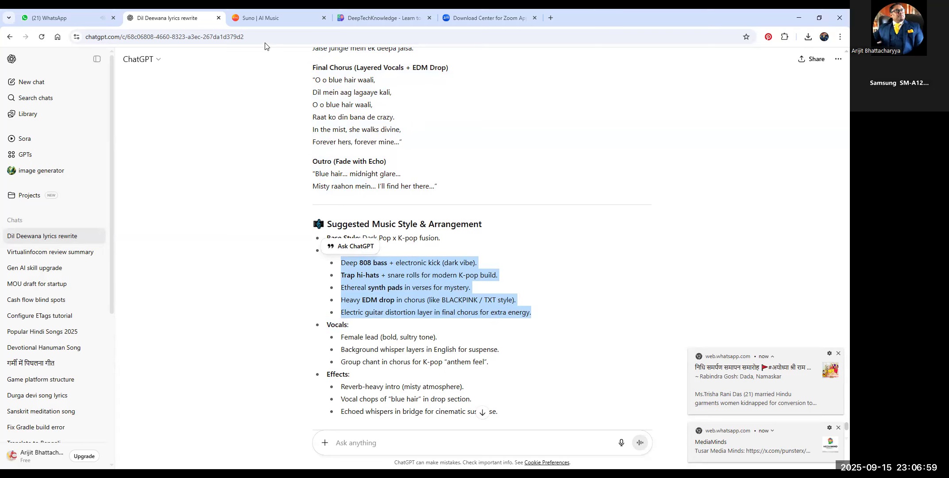
{"action": "left_click", "coordinate": [266, 18]}
Enter "Bold Viking style female voice; soft revarb;" as the song style and paste the copied instrument lines after it.
{"action": "left_click", "coordinate": [147, 302]}
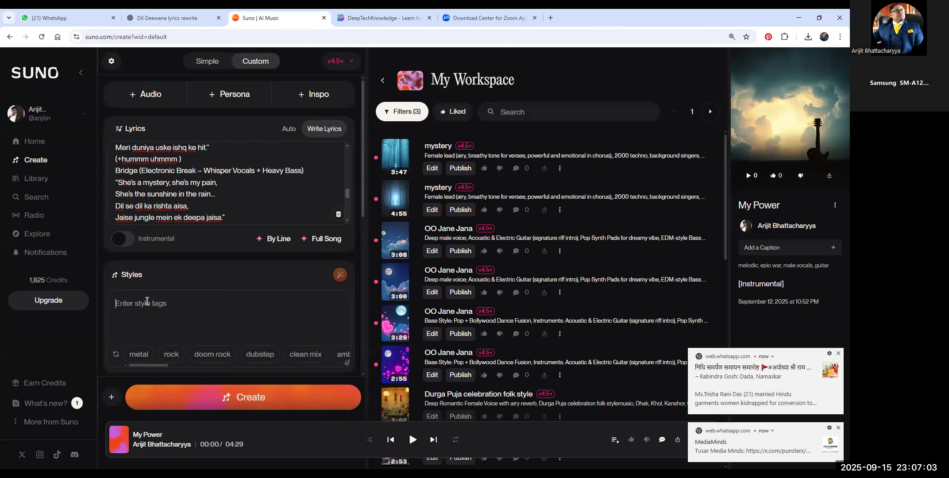
{"action": "type", "text": "Bold"}
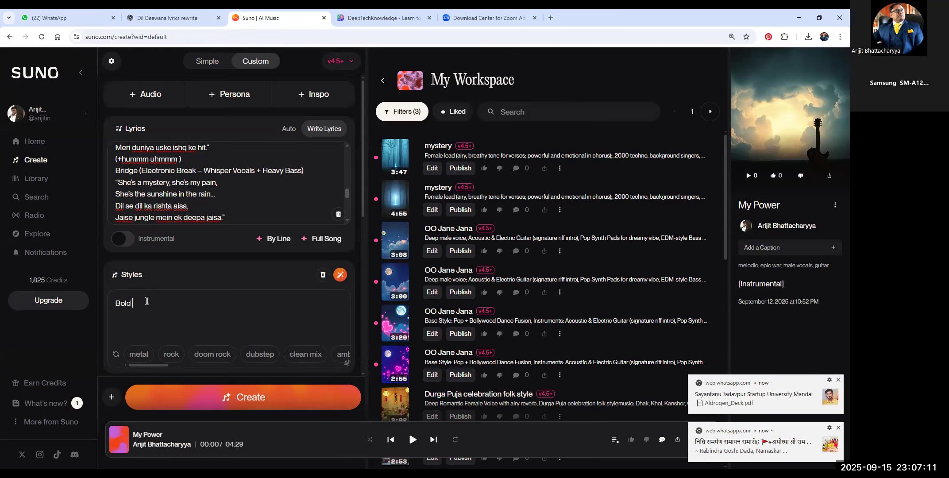
{"action": "type", "text": "Viking style female voice"}
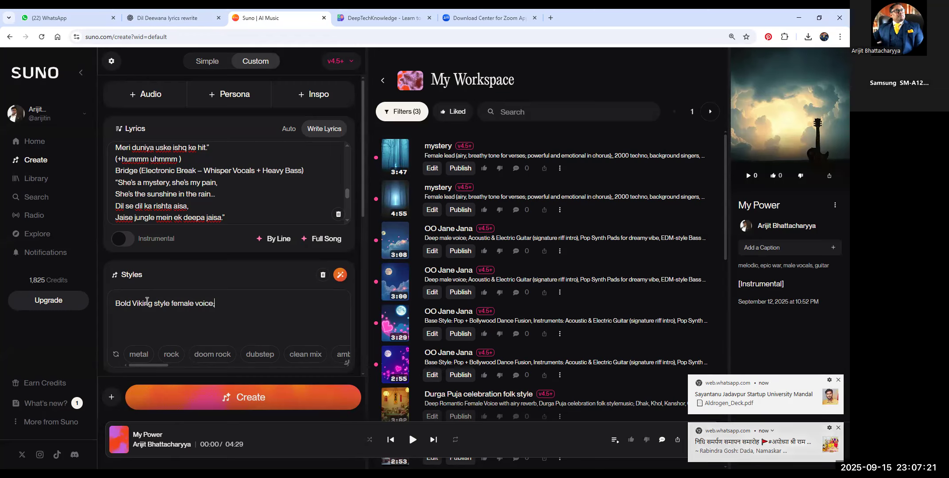
{"action": "type", "text": ";"}
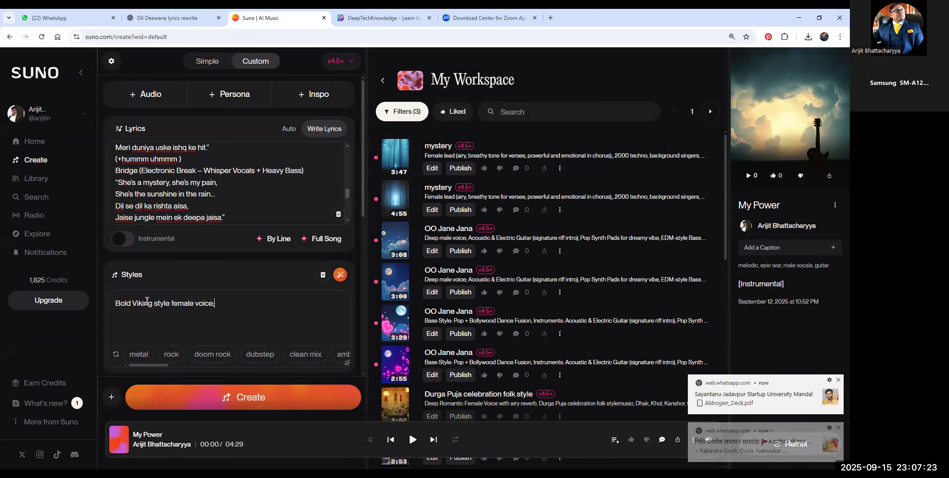
{"action": "type", "text": " soft re"}
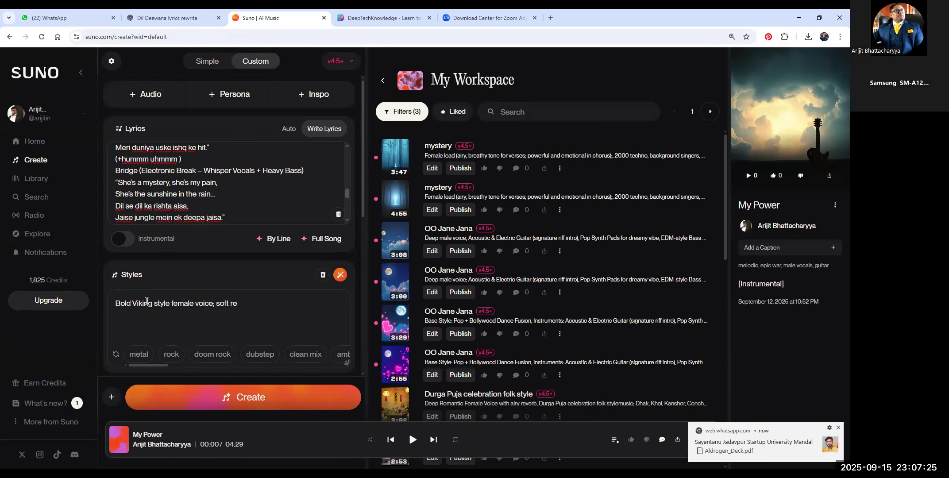
{"action": "type", "text": "varb;"}
{"action": "key", "text": "ctrl+v"}
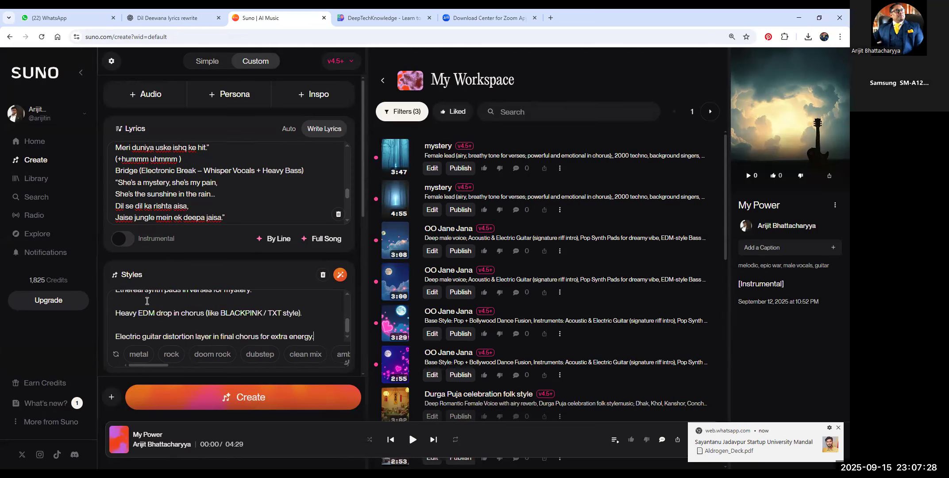
{"action": "left_click", "coordinate": [311, 310]}
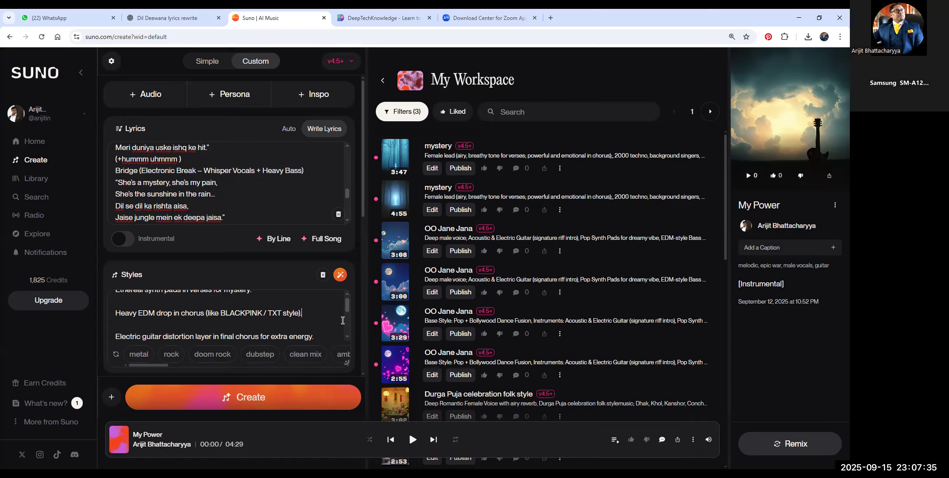
Title the song "Mystery Viking style" and submit it for generation.
{"action": "left_click_drag", "start_coordinate": [362, 202], "coordinate": [370, 344]}
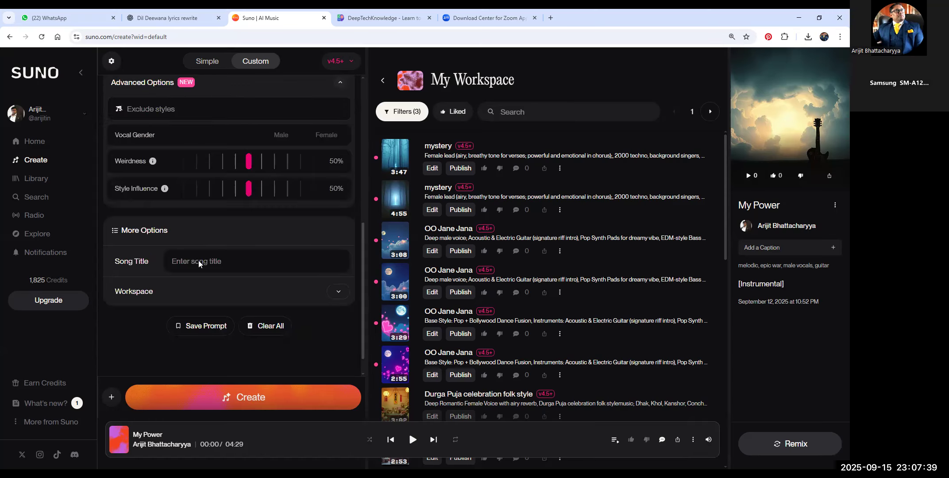
{"action": "left_click", "coordinate": [199, 260]}
{"action": "type", "text": "Mystry"}
{"action": "right_click", "coordinate": [174, 265]}
{"action": "left_click", "coordinate": [214, 91]}
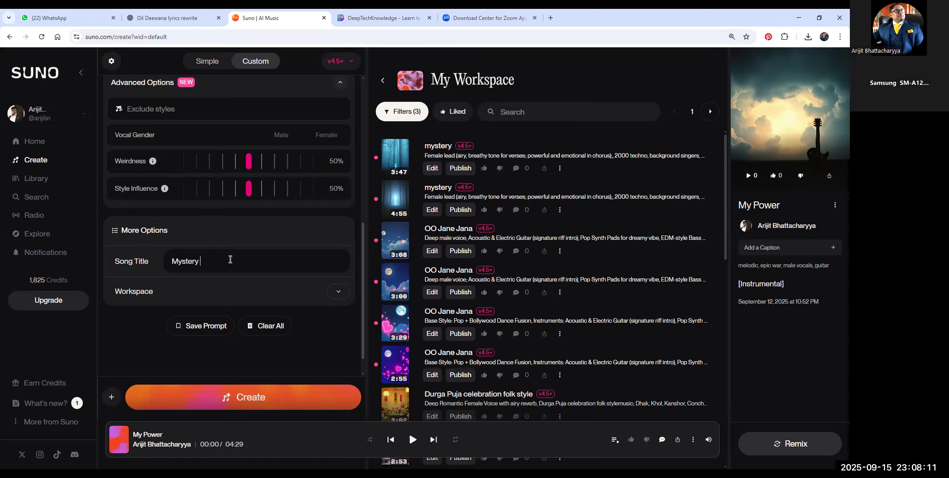
{"action": "type", "text": "Viking"}
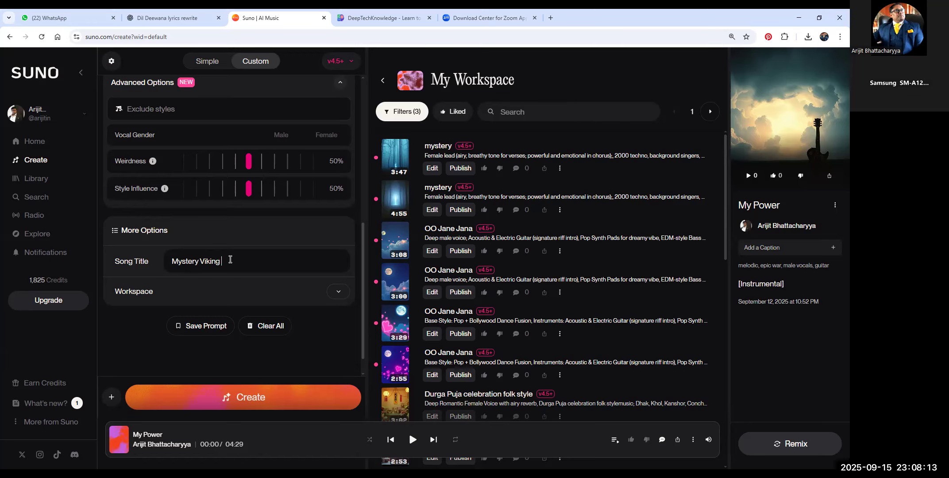
{"action": "type", "text": " style"}
{"action": "left_click", "coordinate": [259, 401]}
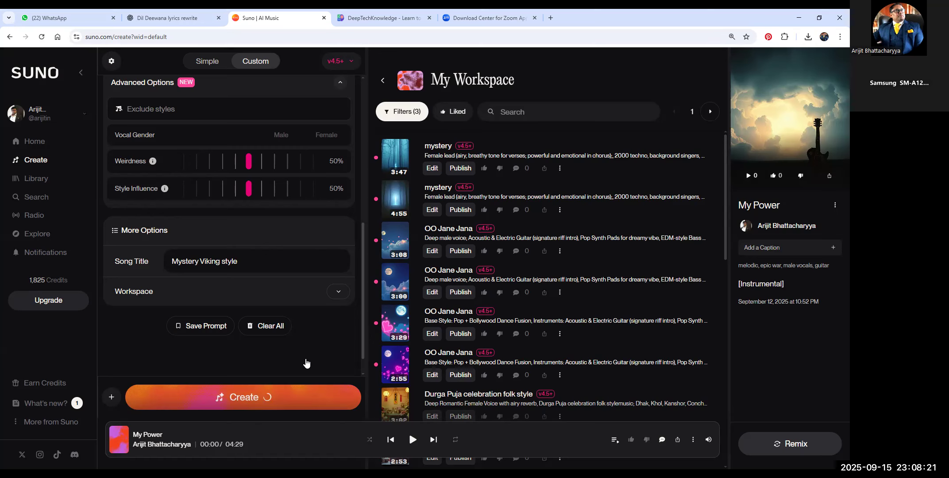
Copy the background whisper and group chant lines from the Vocals suggestions in ChatGPT and switch back to Suno.
{"action": "left_click", "coordinate": [159, 17]}
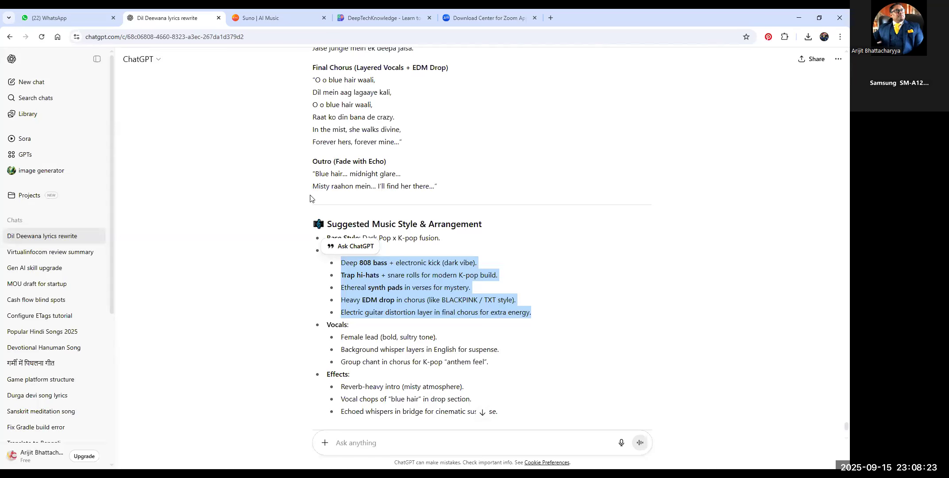
{"action": "left_click", "coordinate": [316, 314]}
{"action": "scroll", "coordinate": [345, 212], "scroll_direction": "down", "scroll_amount": 3}
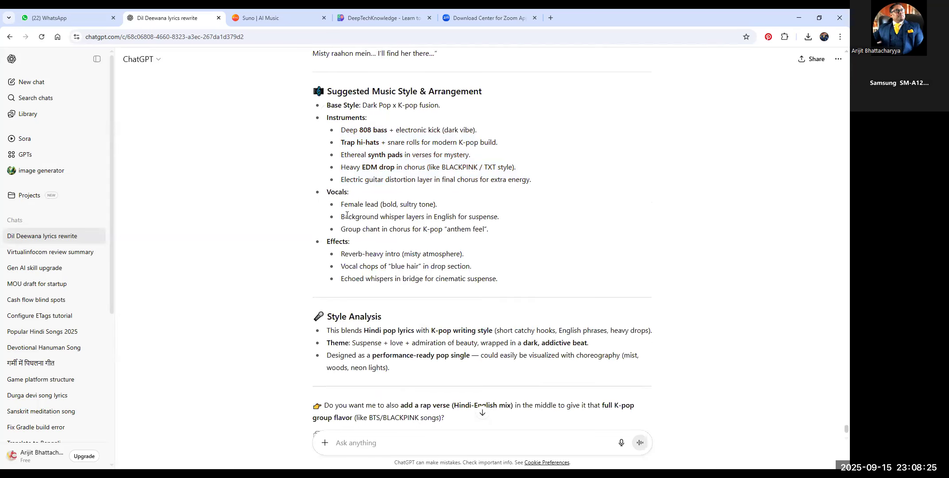
{"action": "left_click_drag", "start_coordinate": [341, 216], "coordinate": [500, 228]}
{"action": "key", "text": "ctrl+c"}
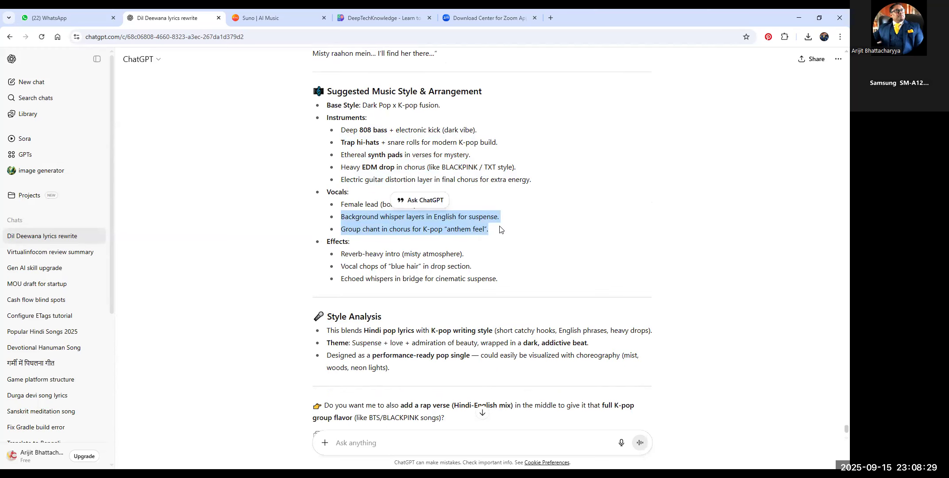
{"action": "left_click", "coordinate": [257, 17]}
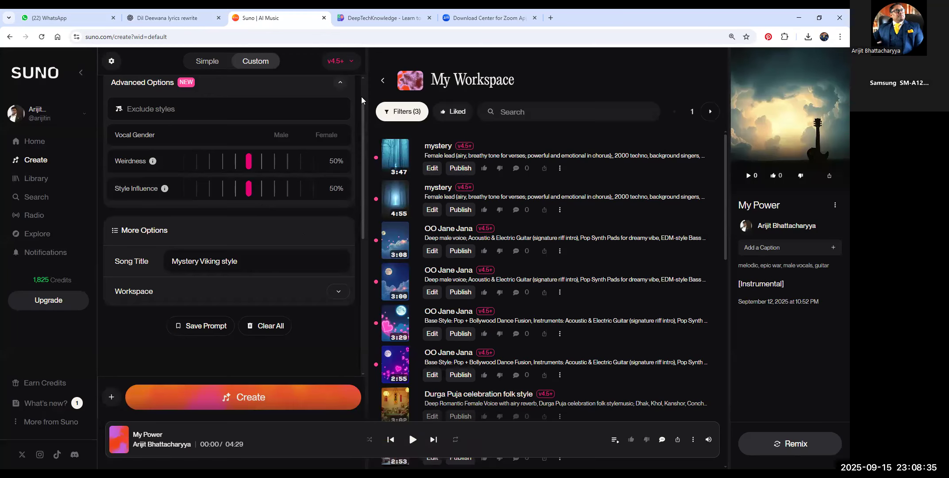
Paste the copied vocal lines into the style description after "electronic kick (dark vibe).".
{"action": "scroll", "coordinate": [361, 97], "scroll_direction": "up", "scroll_amount": 5}
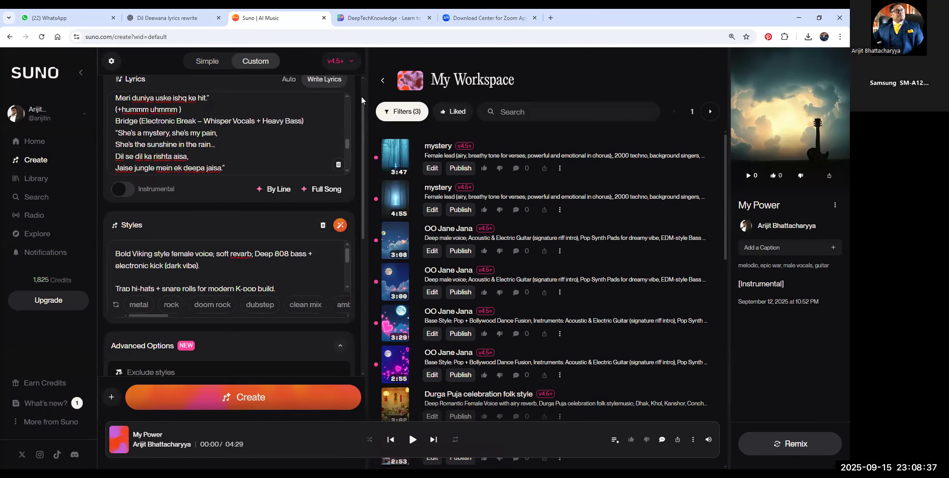
{"action": "left_click", "coordinate": [209, 269]}
{"action": "key", "text": "ctrl+v"}
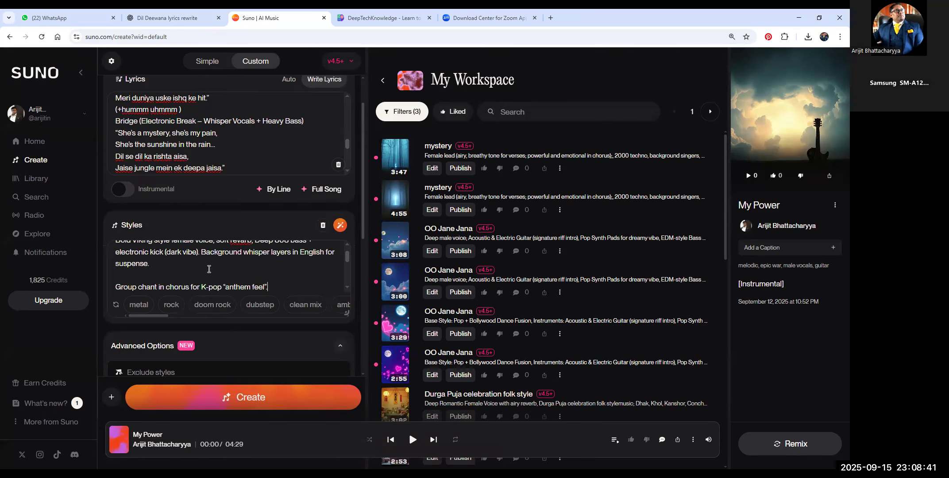
{"action": "left_click", "coordinate": [278, 270]}
{"action": "left_click_drag", "start_coordinate": [201, 286], "coordinate": [220, 285]}
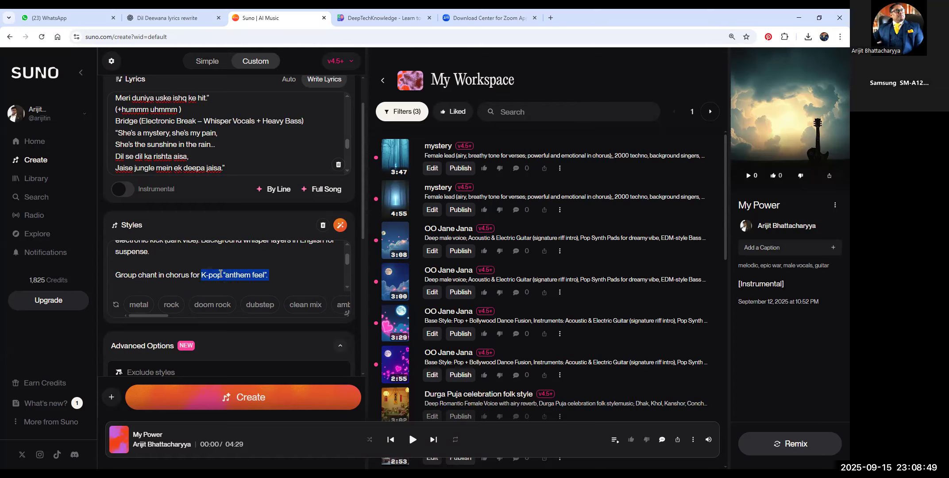
{"action": "left_click", "coordinate": [220, 274]}
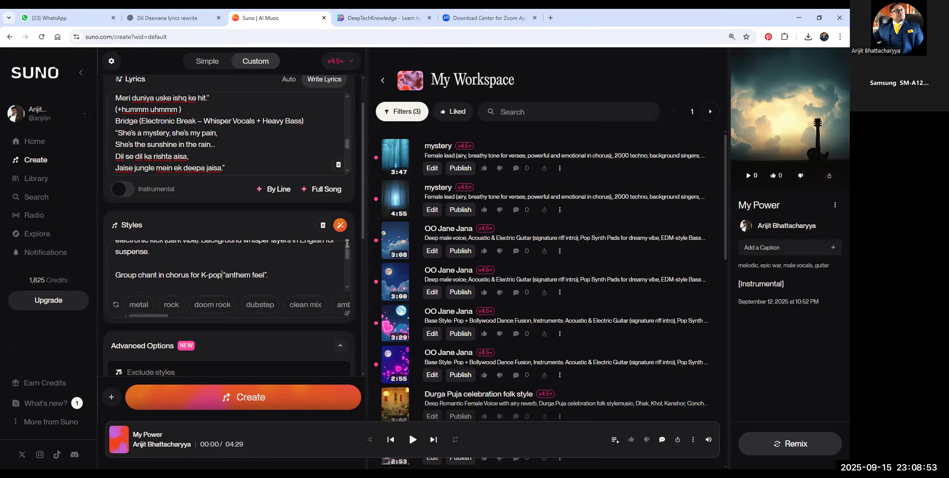
Replace "Viking" with "Romantic K-Pop" in the opening phrase of the style description.
{"action": "scroll", "coordinate": [345, 249], "scroll_direction": "up", "scroll_amount": 2}
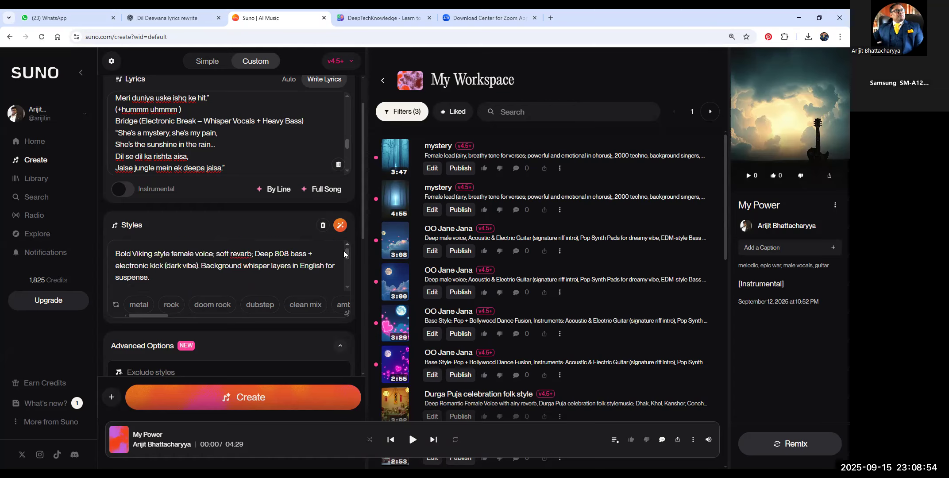
{"action": "double_click", "coordinate": [143, 254]}
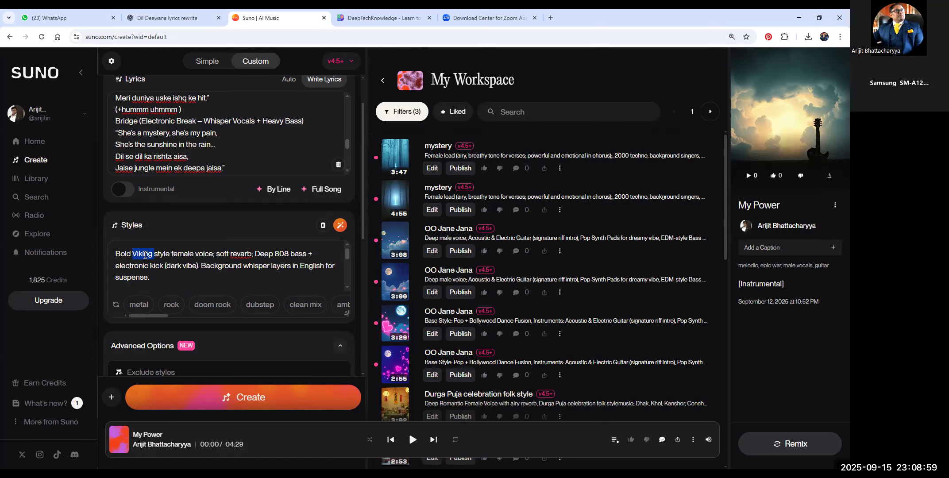
{"action": "type", "text": "Romantic "}
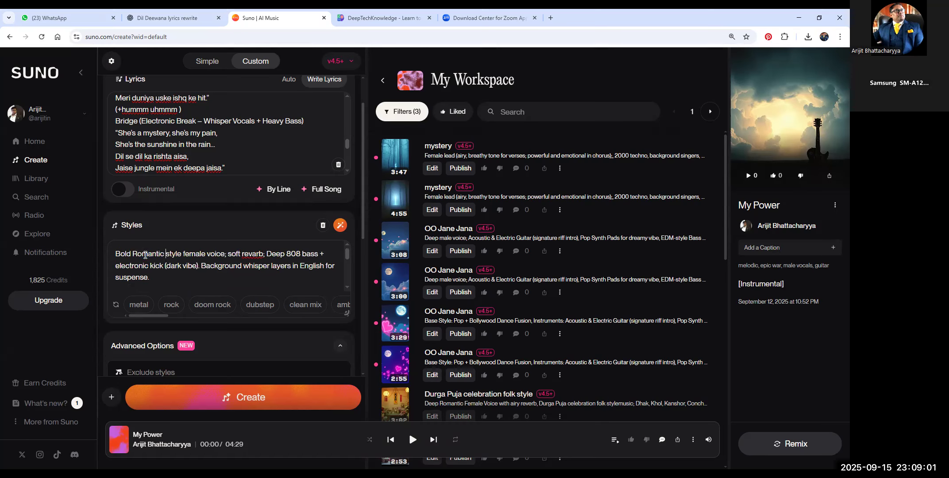
{"action": "type", "text": "K-Pop"}
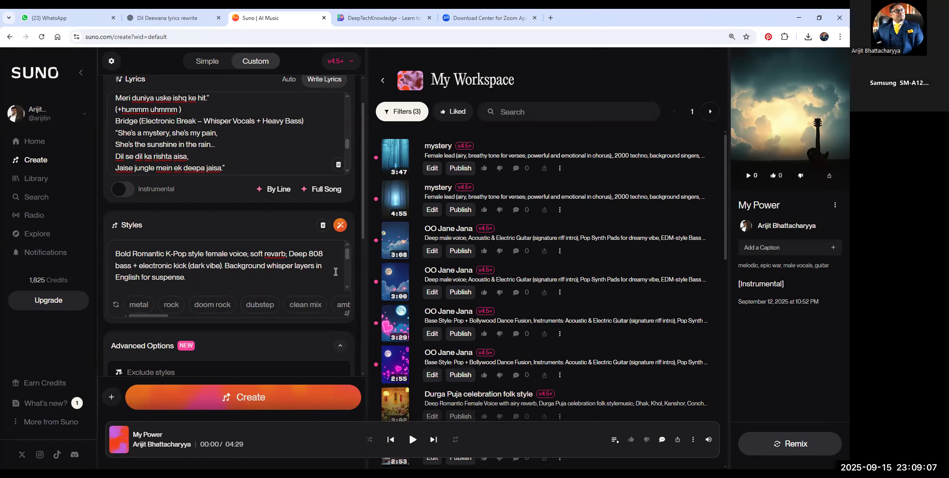
Save the prompt and try to generate the song with the revised style description.
{"action": "scroll", "coordinate": [362, 350], "scroll_direction": "down", "scroll_amount": 3}
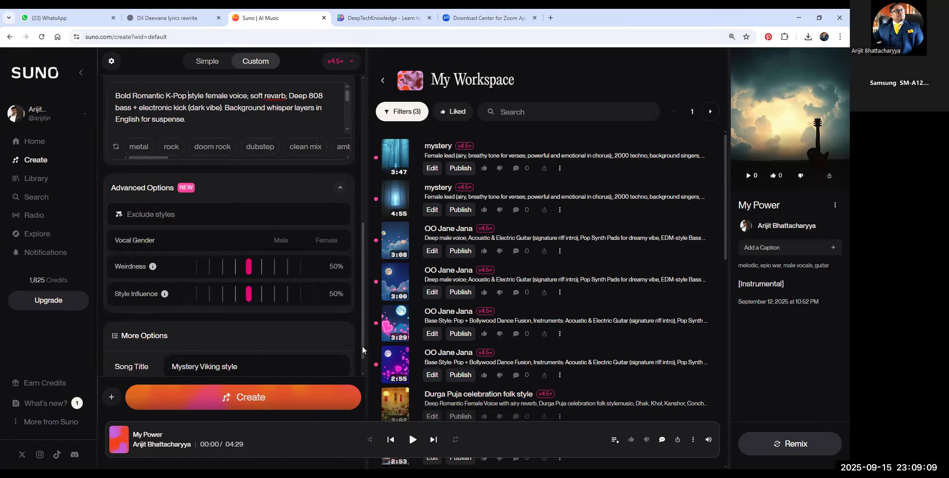
{"action": "scroll", "coordinate": [203, 370], "scroll_direction": "down", "scroll_amount": 2}
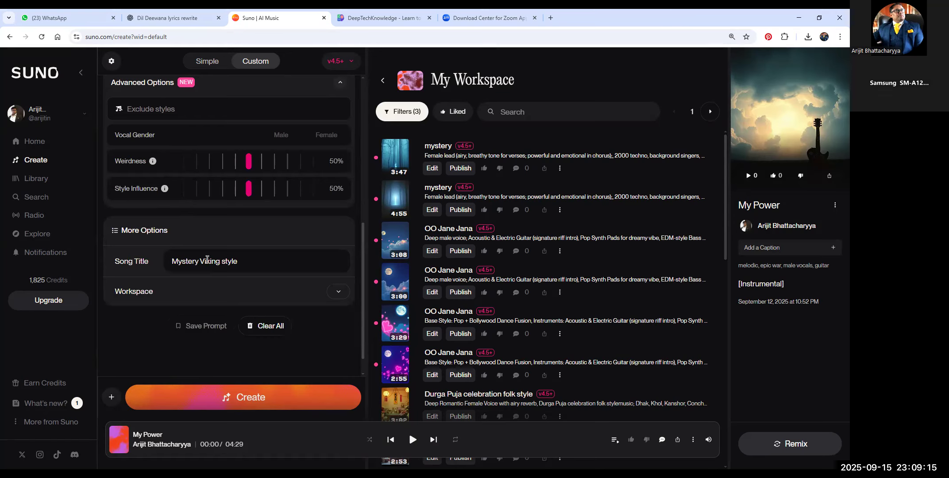
{"action": "left_click", "coordinate": [262, 397]}
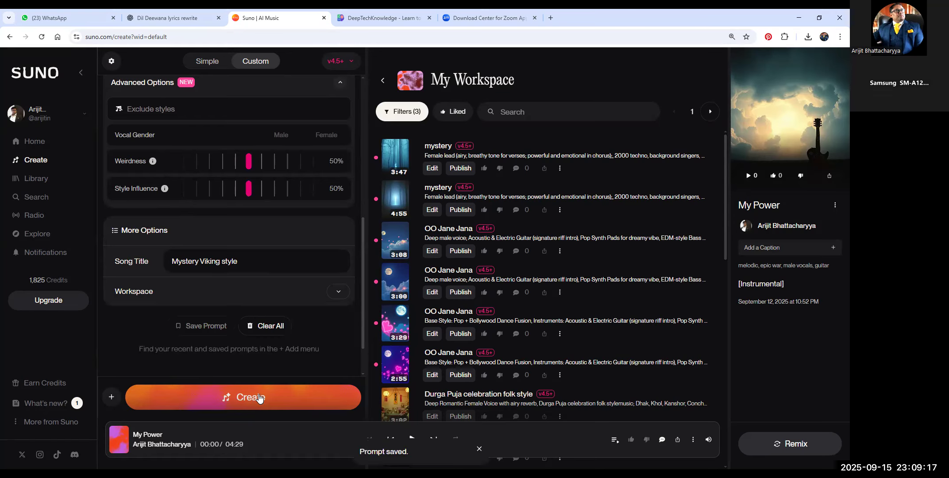
{"action": "left_click", "coordinate": [260, 397]}
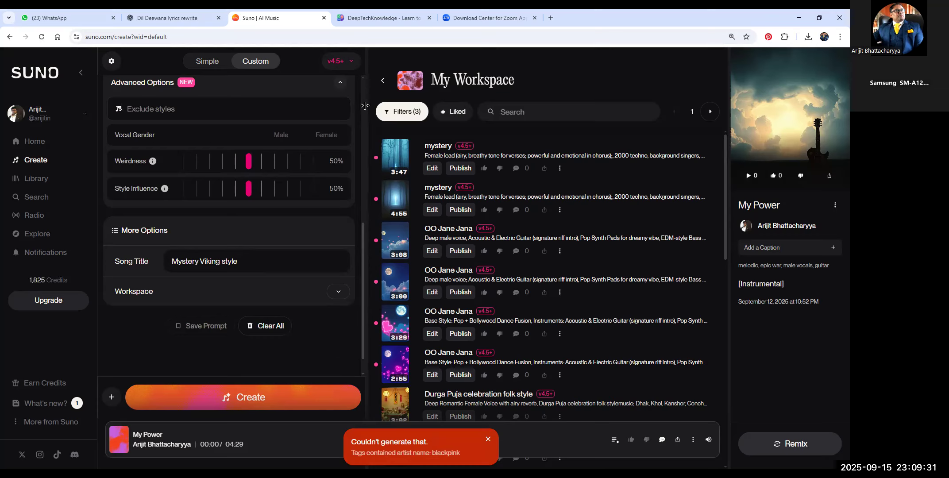
Delete "(like BLACKPINK / TXT style)." from the "Heavy EDM drop in chorus" line of the style description.
{"action": "scroll", "coordinate": [364, 95], "scroll_direction": "up", "scroll_amount": 5}
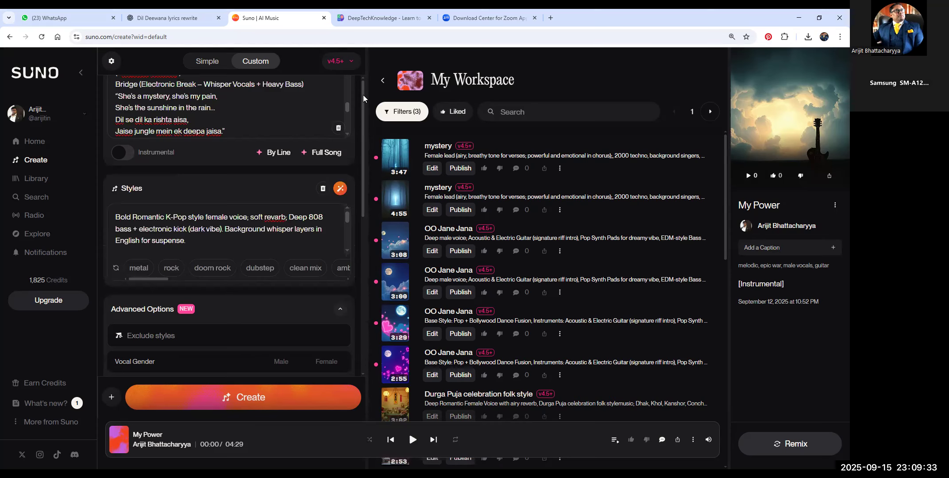
{"action": "scroll", "coordinate": [346, 229], "scroll_direction": "up", "scroll_amount": 3}
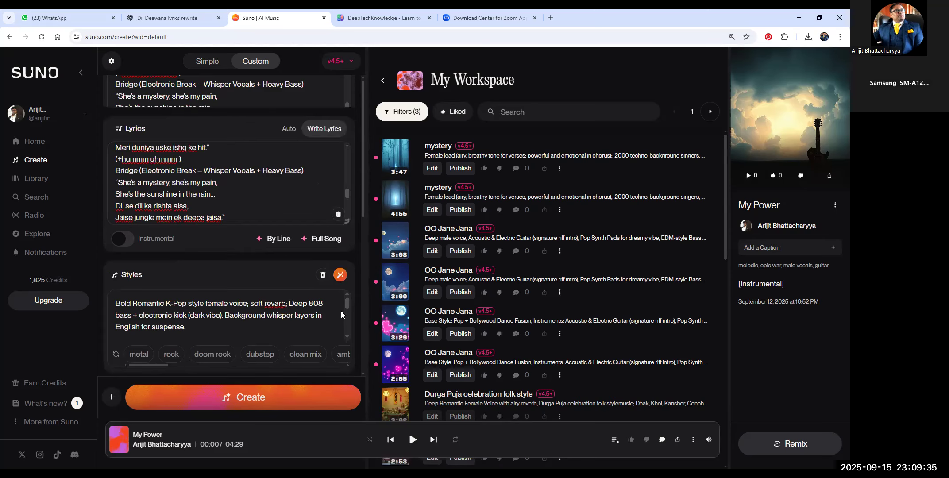
{"action": "scroll", "coordinate": [346, 319], "scroll_direction": "down", "scroll_amount": 3}
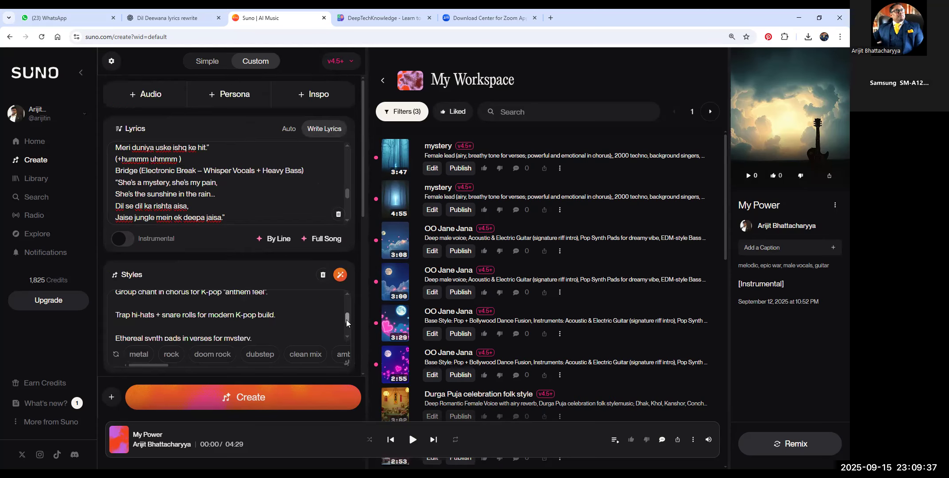
{"action": "scroll", "coordinate": [347, 332], "scroll_direction": "down", "scroll_amount": 2}
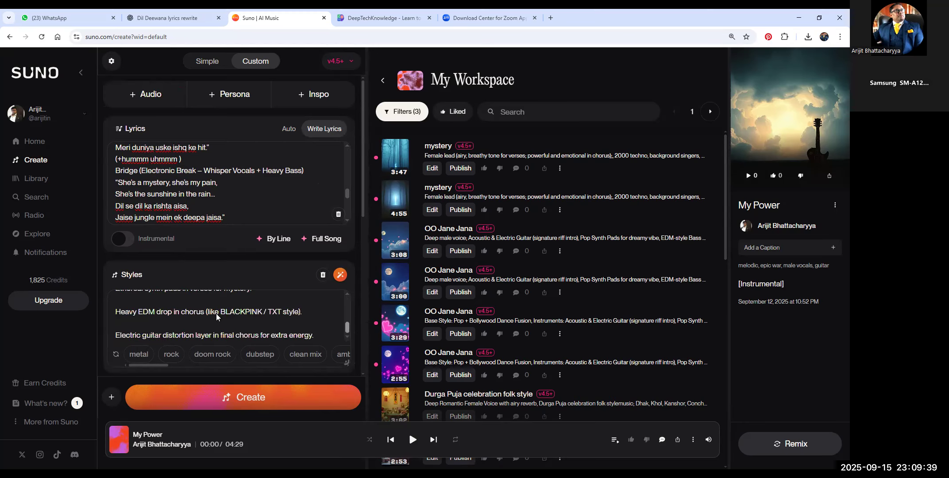
{"action": "left_click_drag", "start_coordinate": [205, 310], "coordinate": [307, 310]}
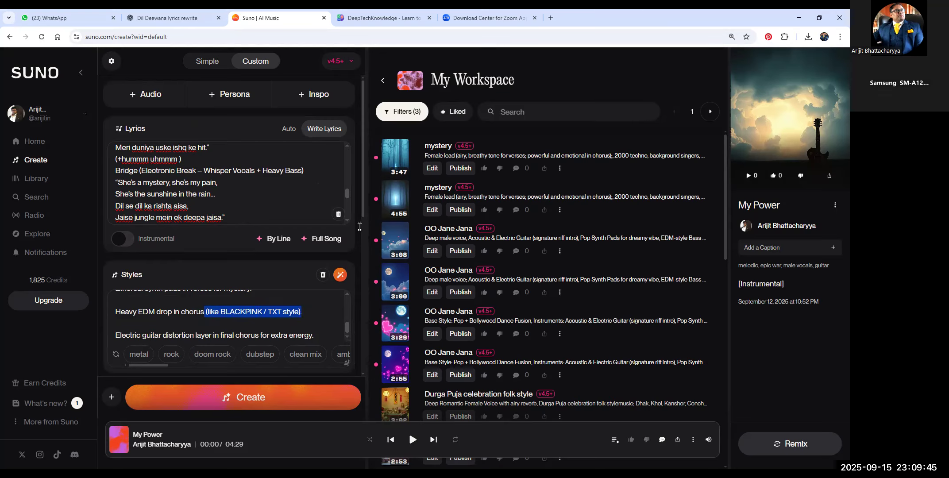
{"action": "key", "text": "BackSpace"}
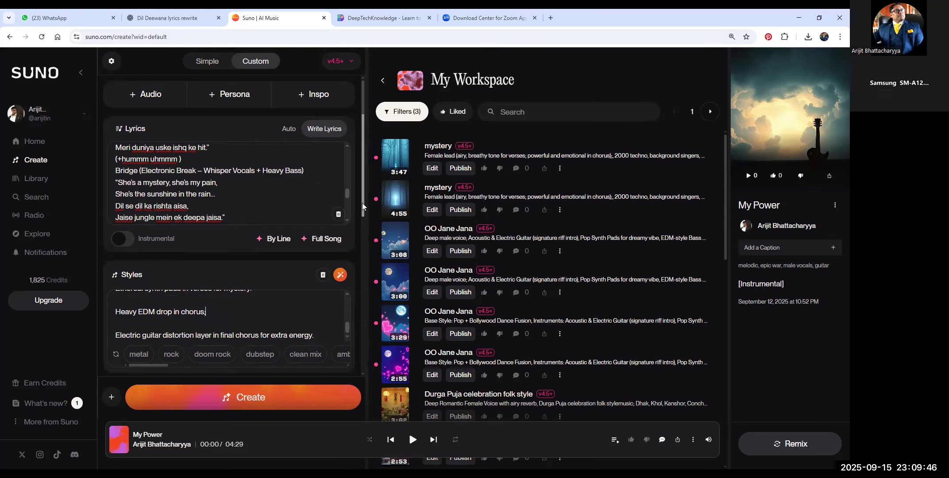
Generate the song with the revised Romantic K-Pop style description.
{"action": "left_click", "coordinate": [263, 397]}
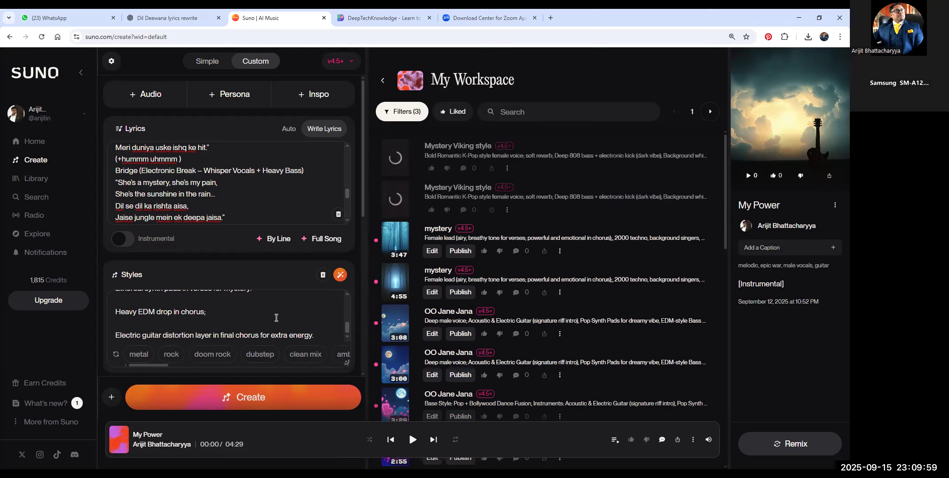
{"action": "left_click", "coordinate": [347, 298]}
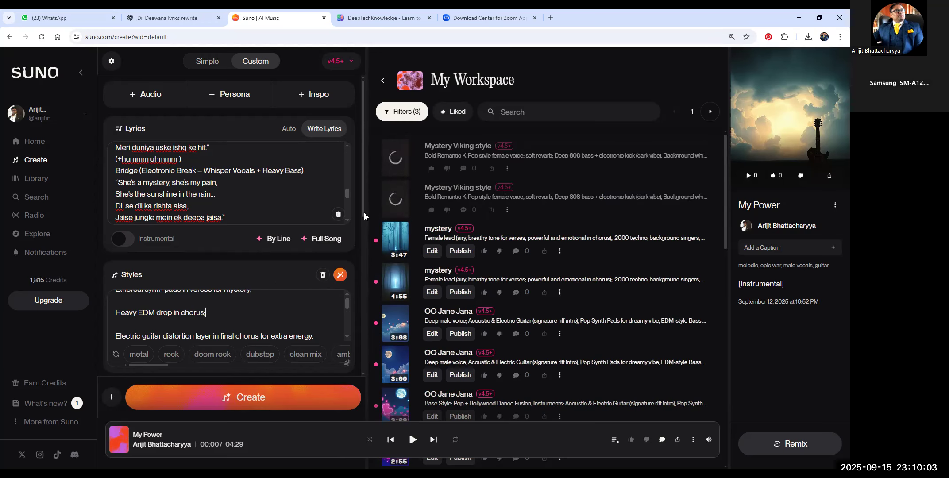
{"action": "key", "text": "ctrl+Home"}
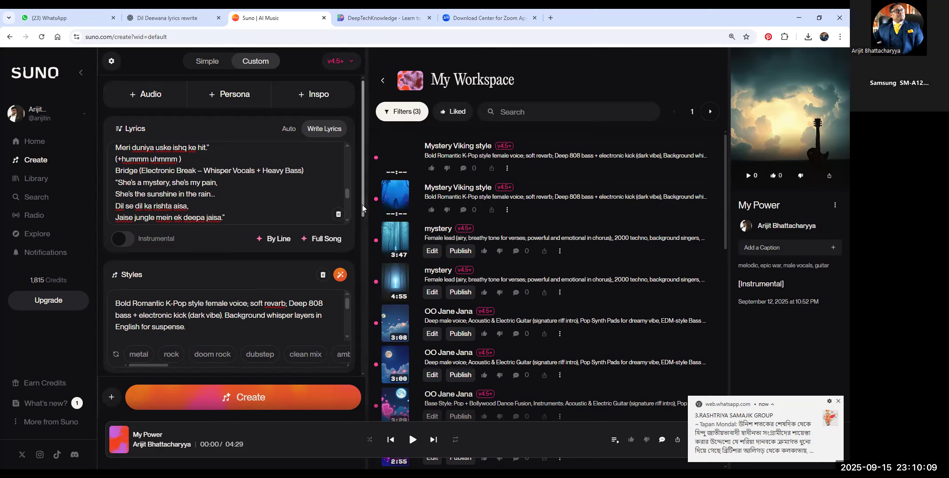
Change the song title to "Mystery KPOP style" and generate the song with Weirdness set to 61%.
{"action": "left_click", "coordinate": [364, 375]}
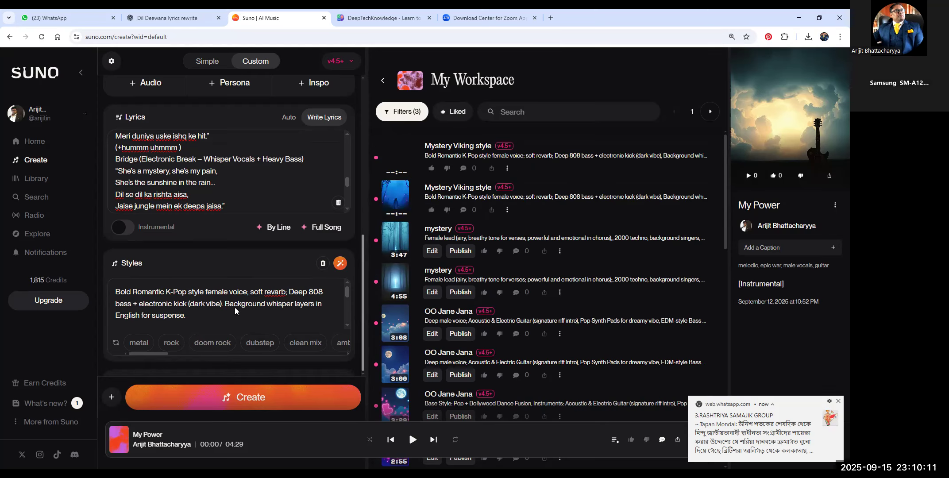
{"action": "scroll", "coordinate": [205, 305], "scroll_direction": "down", "scroll_amount": 7}
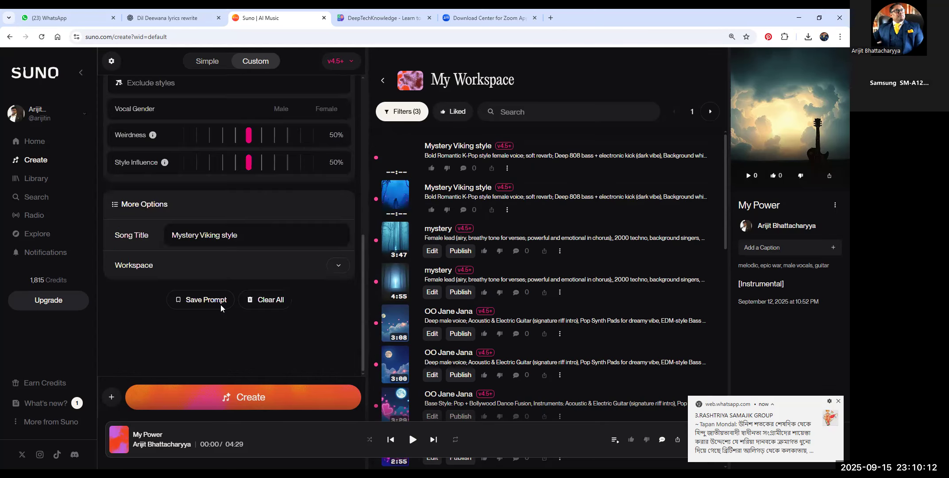
{"action": "double_click", "coordinate": [208, 236]}
{"action": "key", "text": "ctrl+c"}
{"action": "type", "text": "KPOP"}
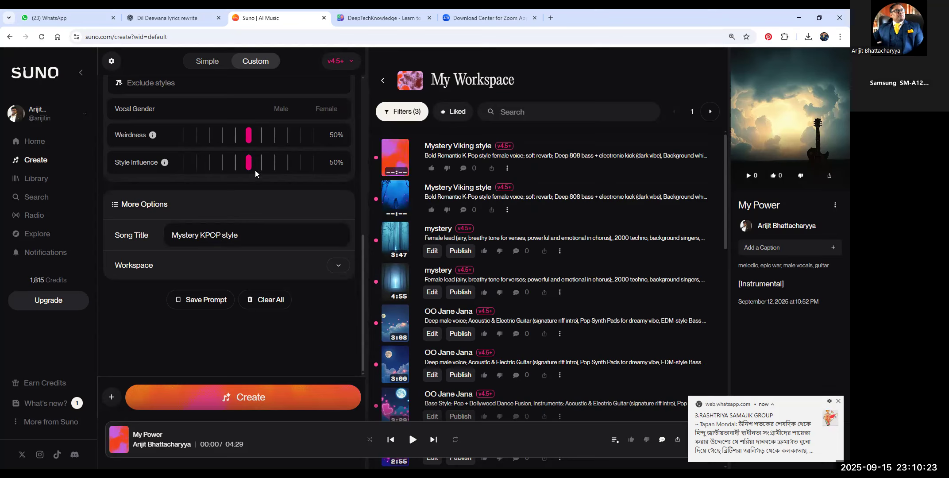
{"action": "left_click", "coordinate": [262, 140]}
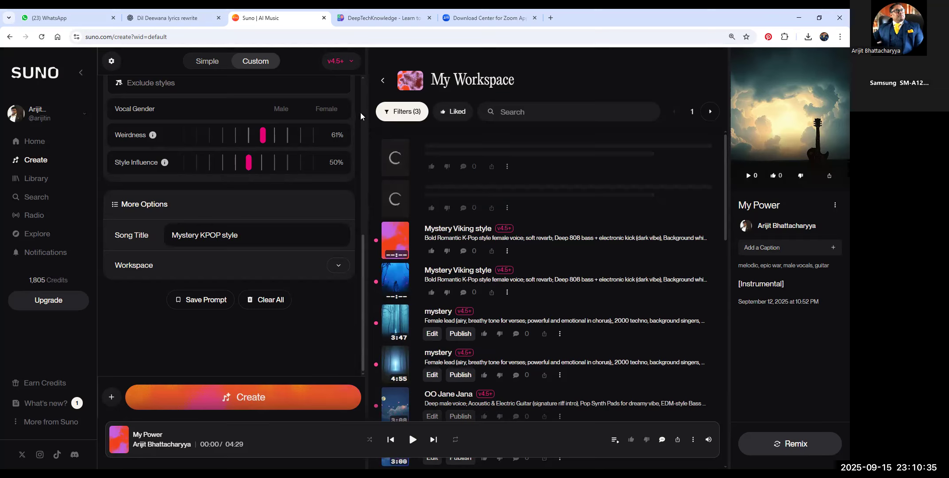
Replace "K-Pop" with "Viking" in the opening phrase of the style description, keeping a space after "Romantic".
{"action": "scroll", "coordinate": [364, 90], "scroll_direction": "up", "scroll_amount": 2}
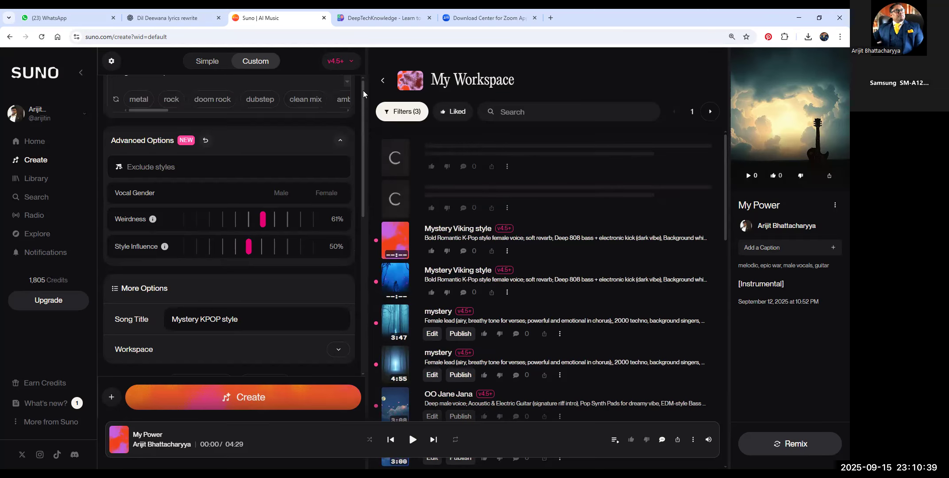
{"action": "scroll", "coordinate": [363, 90], "scroll_direction": "up", "scroll_amount": 6}
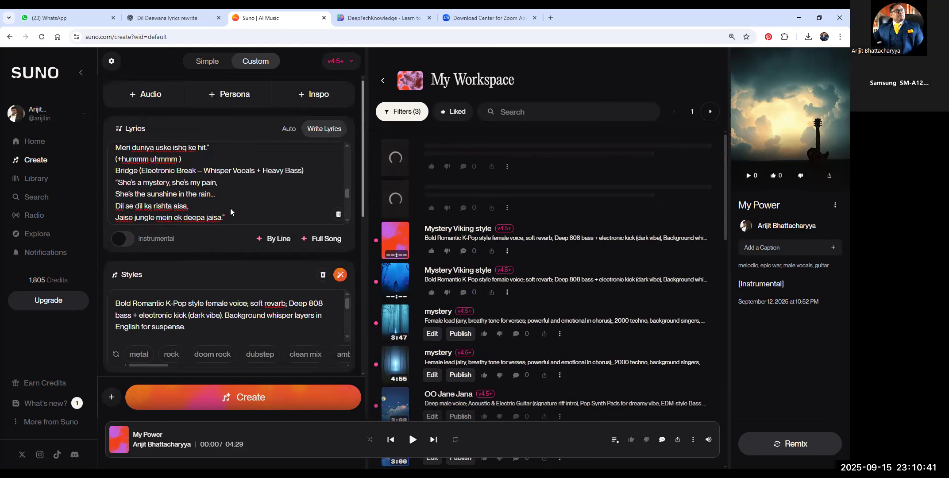
{"action": "left_click", "coordinate": [171, 304]}
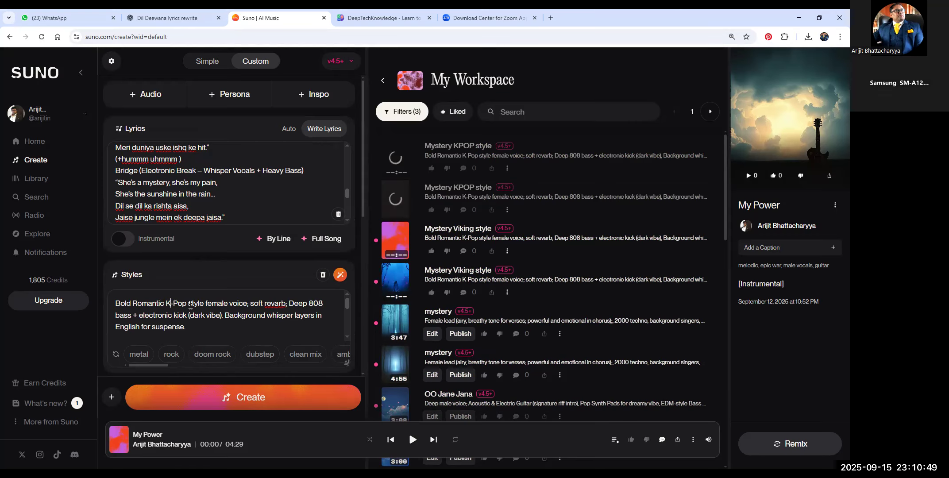
{"action": "left_click_drag", "start_coordinate": [164, 303], "coordinate": [186, 303]}
{"action": "key", "text": "ctrl+v"}
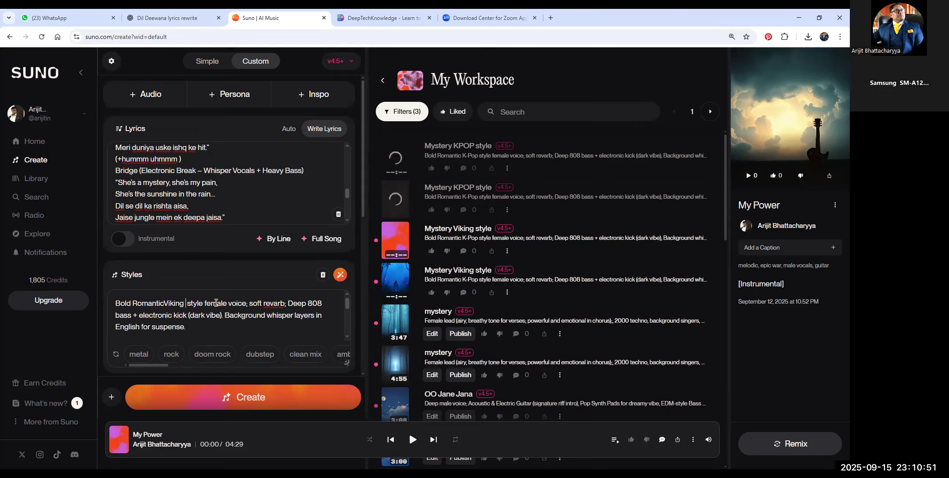
{"action": "left_click", "coordinate": [164, 303]}
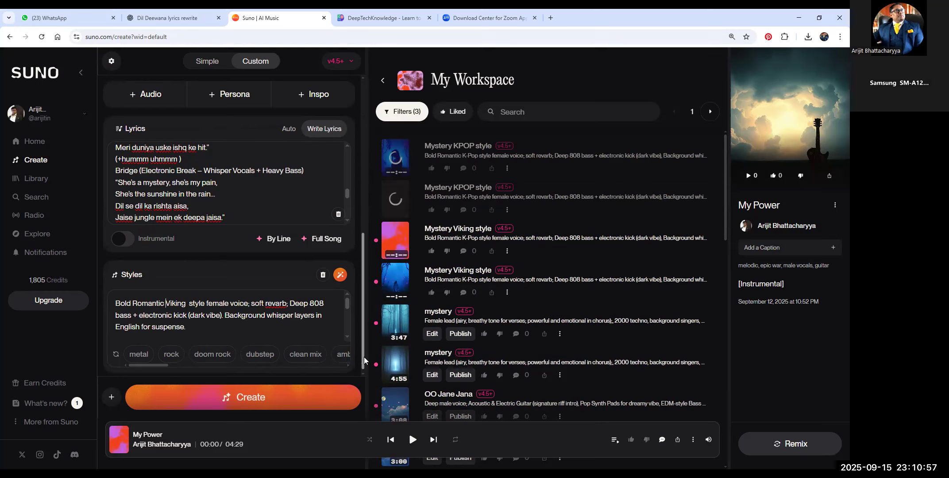
Change the song title to "Mystery Viking re-style" and set Weirdness to 52%.
{"action": "scroll", "coordinate": [279, 321], "scroll_direction": "down", "scroll_amount": 6}
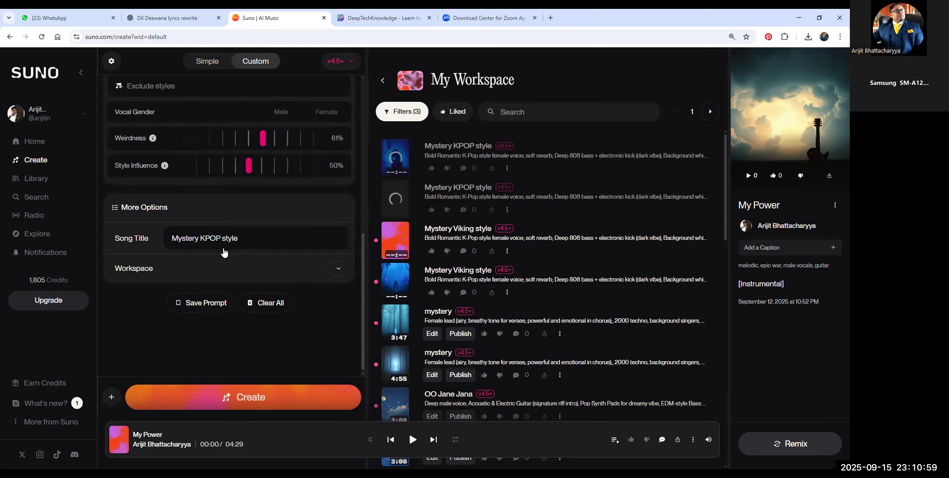
{"action": "double_click", "coordinate": [209, 239]}
{"action": "type", "text": "Viking re-"}
{"action": "left_click", "coordinate": [250, 140]}
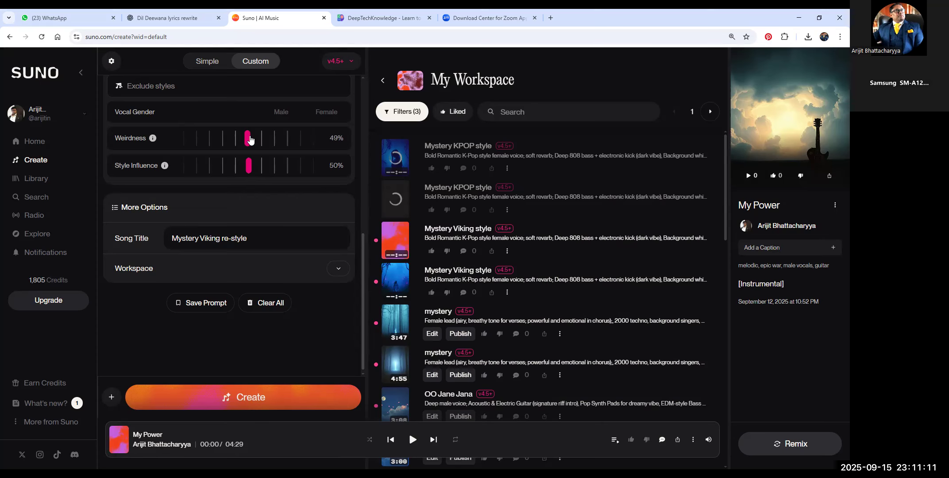
{"action": "left_click", "coordinate": [251, 140]}
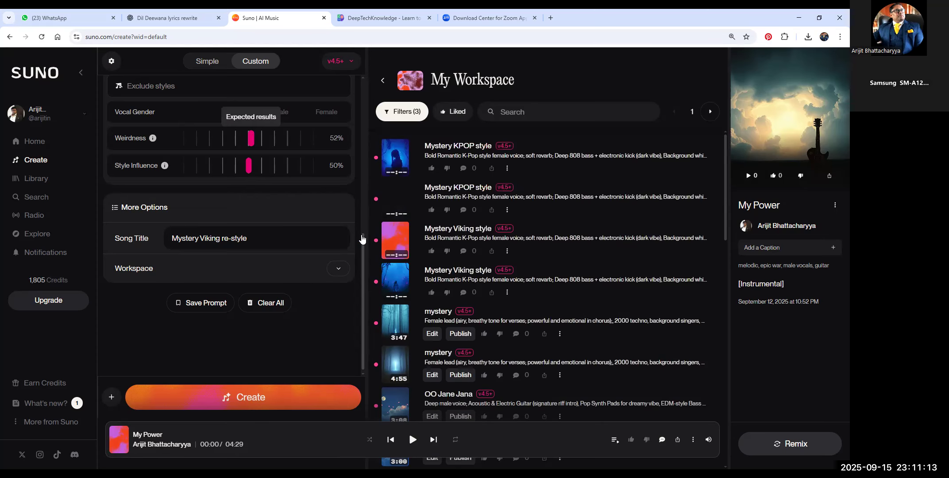
Delete the "(+hummm uhmmm )" text above the Bridge heading in the lyrics.
{"action": "left_click_drag", "start_coordinate": [363, 250], "coordinate": [362, 94]}
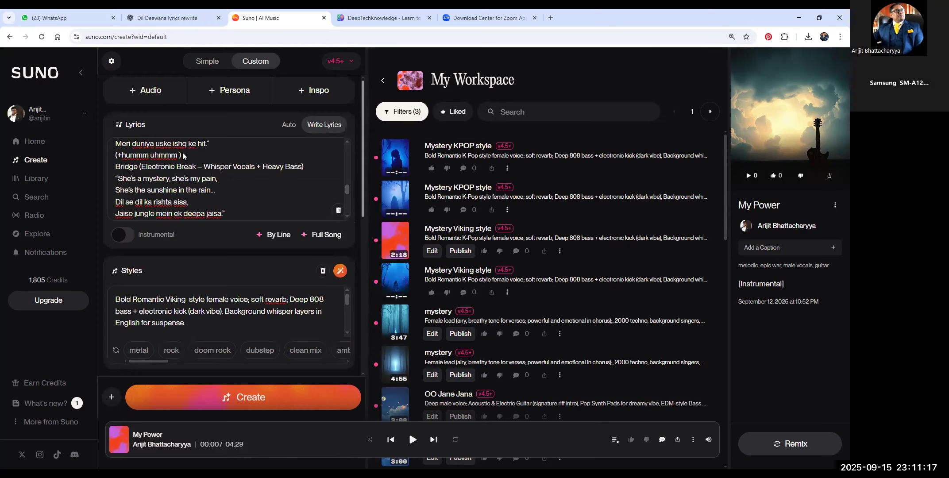
{"action": "left_click_drag", "start_coordinate": [183, 144], "coordinate": [126, 144]}
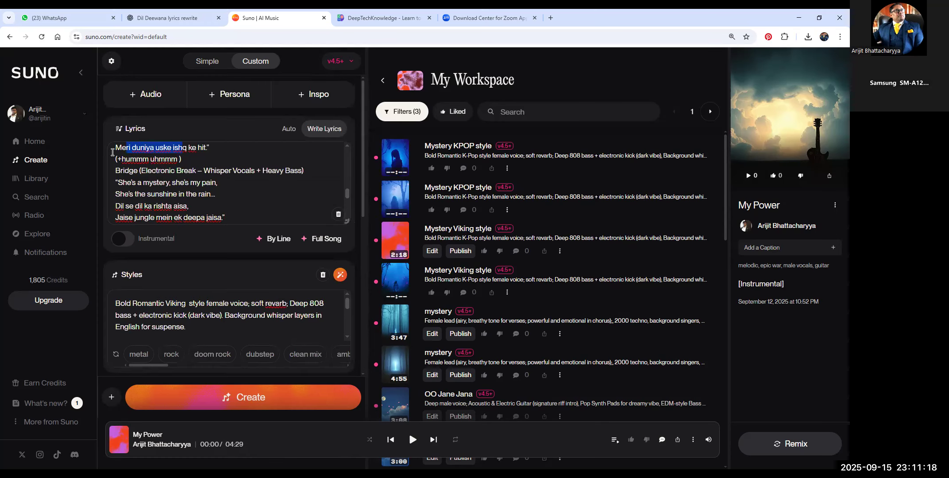
{"action": "left_click", "coordinate": [184, 159]}
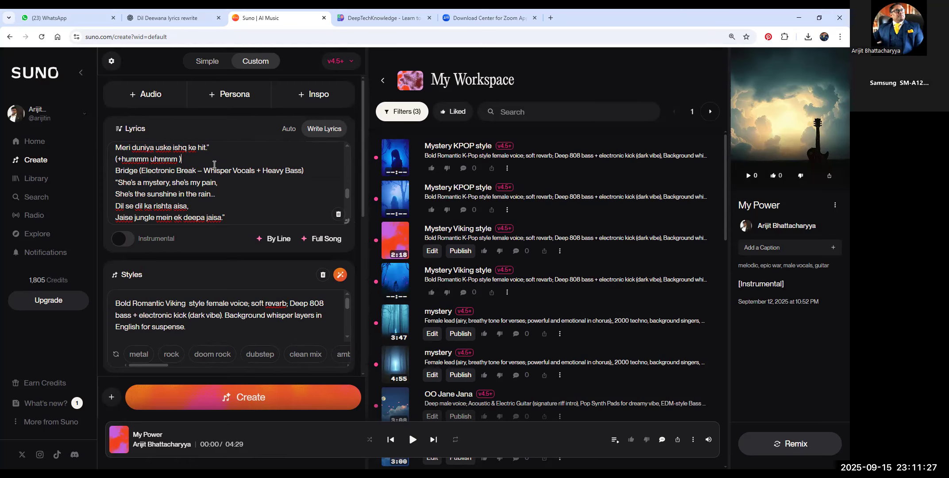
{"action": "triple_click", "coordinate": [183, 160]}
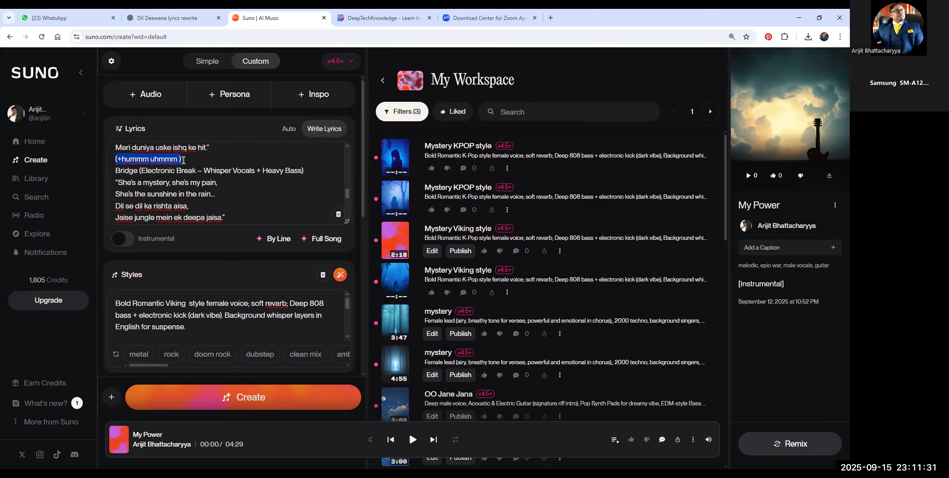
{"action": "left_click", "coordinate": [183, 160]}
{"action": "key", "text": "Delete"}
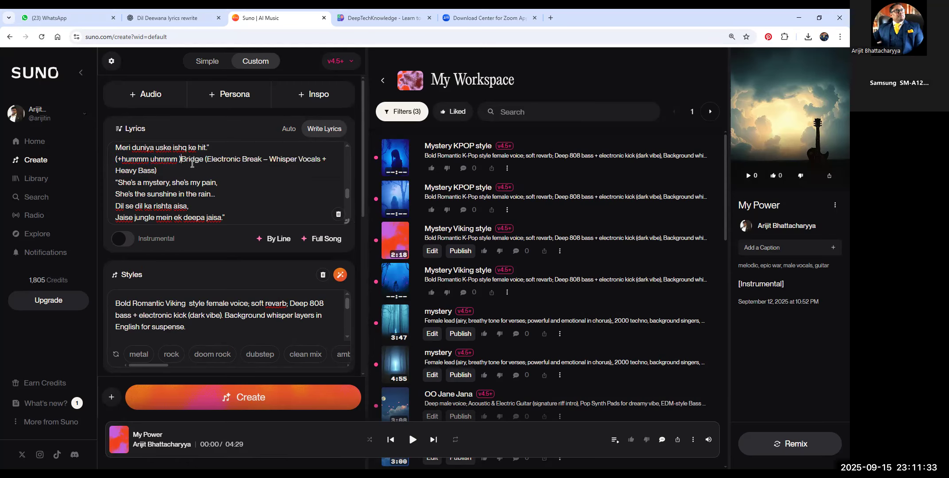
{"action": "key", "text": "Return"}
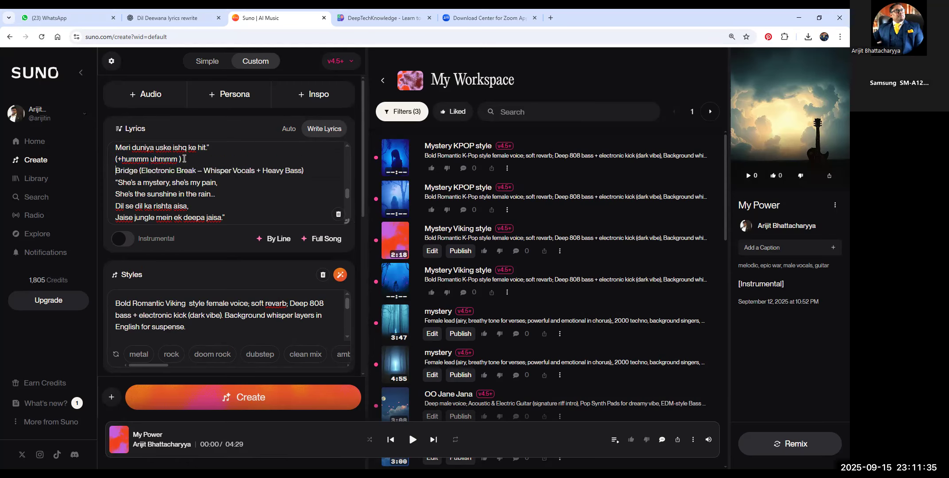
{"action": "triple_click", "coordinate": [131, 156]}
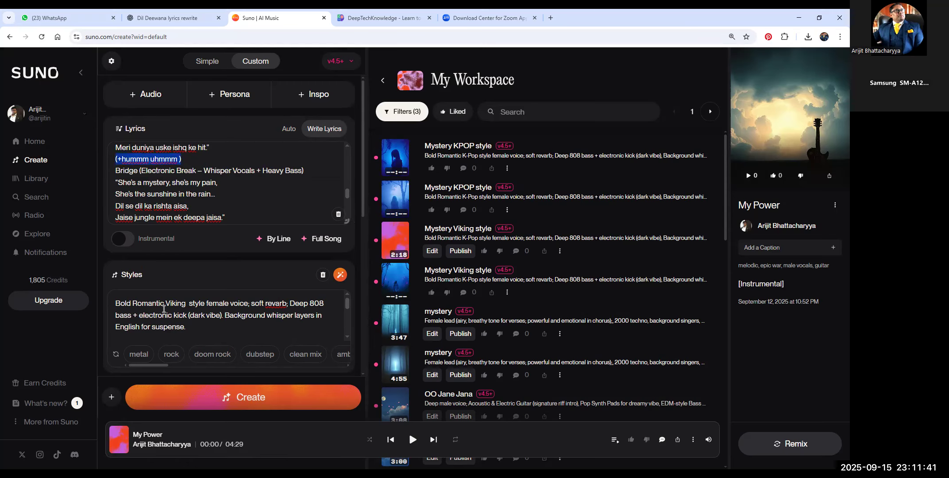
{"action": "key", "text": "BackSpace"}
Replace "K-pop" with "Viking" in the "Group chant in chorus" line of the style description.
{"action": "scroll", "coordinate": [346, 322], "scroll_direction": "down", "scroll_amount": 1}
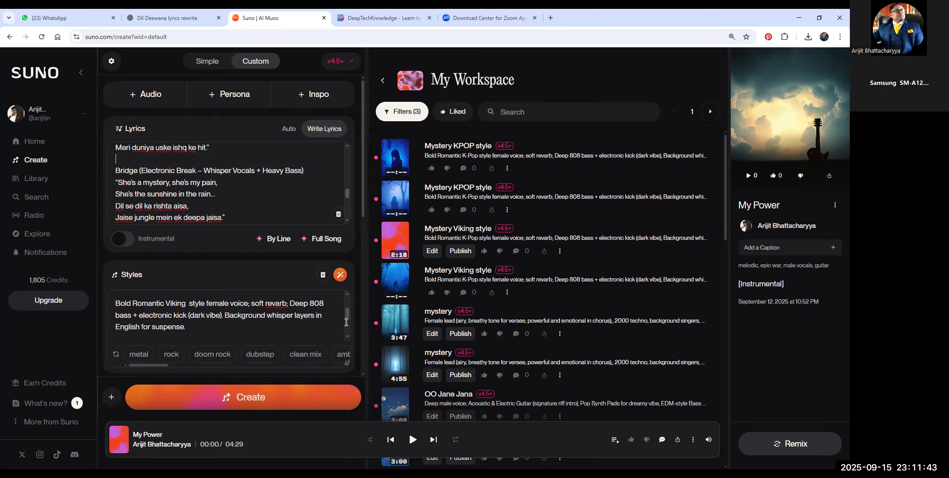
{"action": "scroll", "coordinate": [217, 316], "scroll_direction": "down", "scroll_amount": 3}
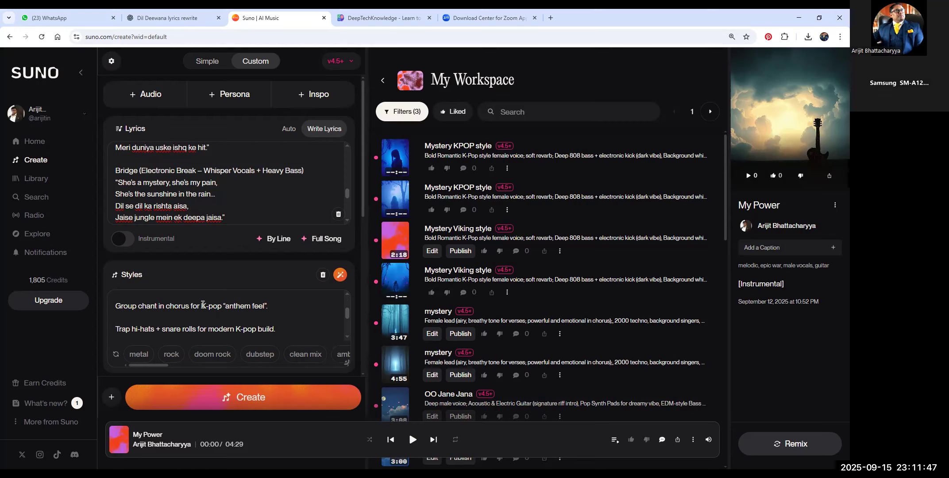
{"action": "left_click_drag", "start_coordinate": [200, 305], "coordinate": [222, 306]}
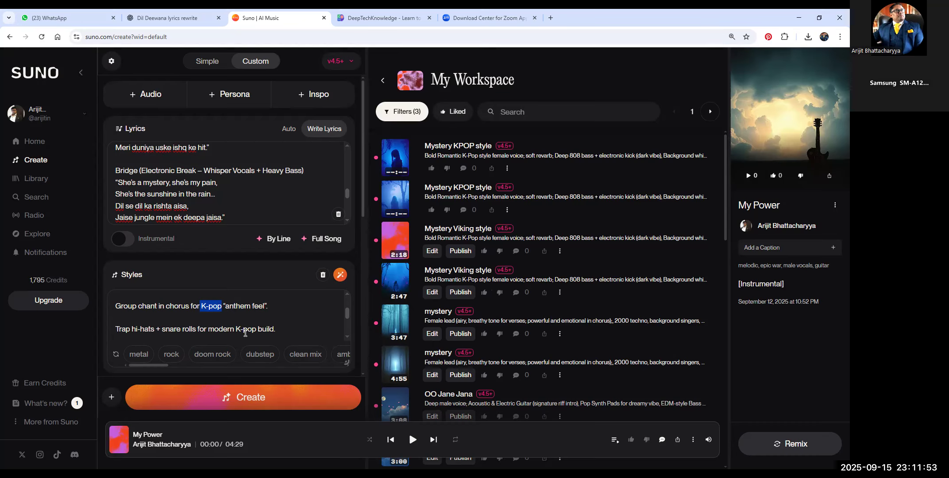
{"action": "type", "text": "Viking"}
Delete the line "Trap hi-hats + snare rolls for modern K-pop build." from the style description, along with one blank line.
{"action": "triple_click", "coordinate": [150, 322]}
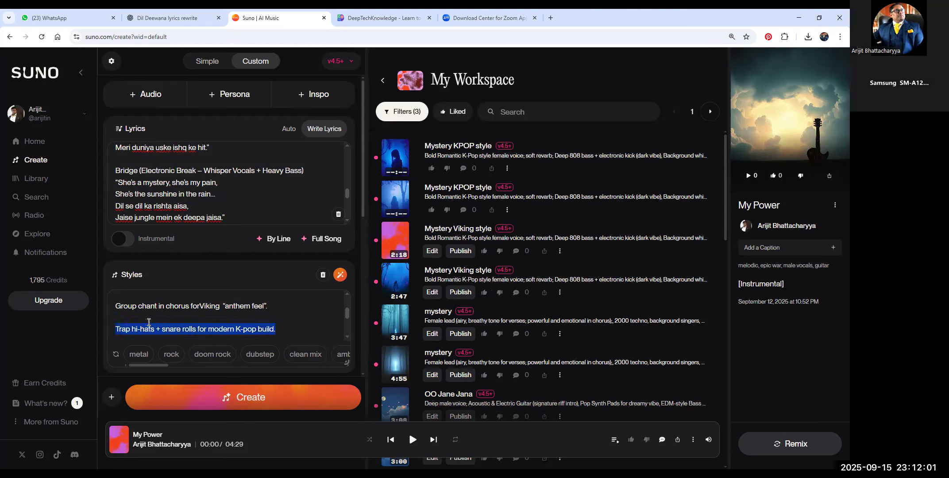
{"action": "key", "text": "BackSpace"}
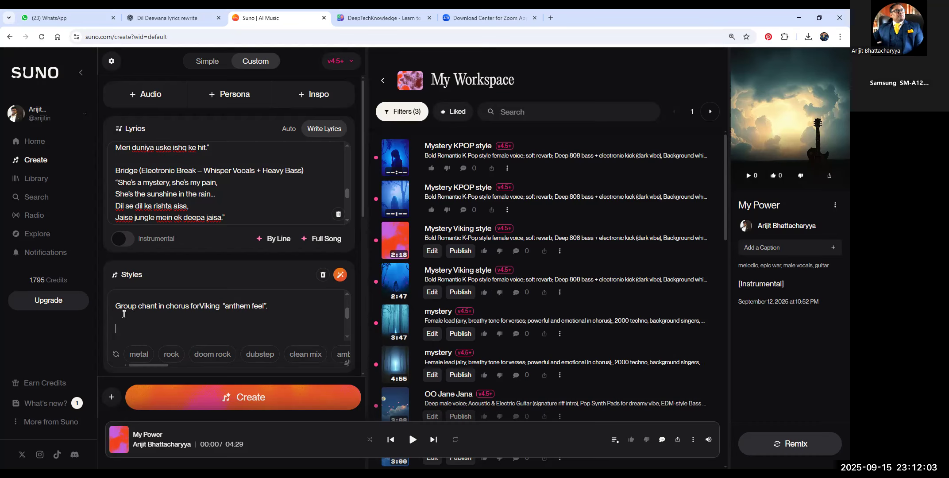
{"action": "key", "text": "BackSpace"}
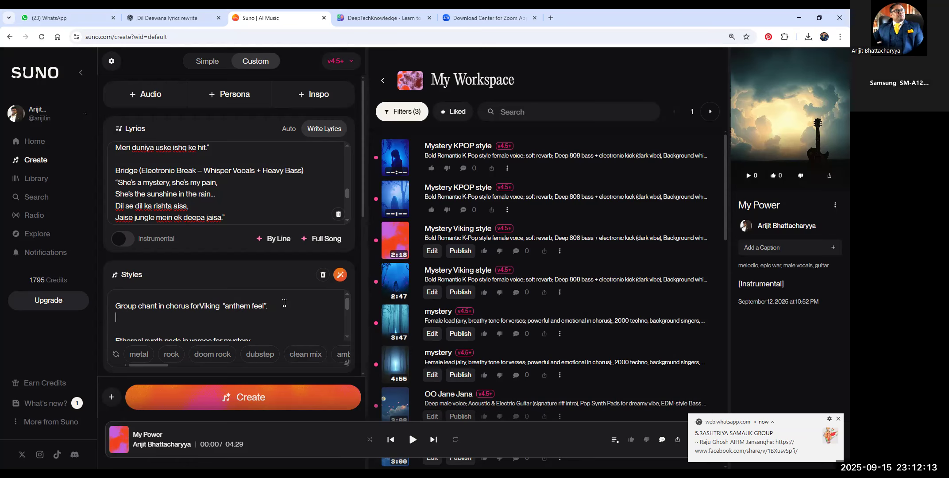
{"action": "type", "text": "Bold Romantic Viking  style female voice; soft revarb; Deep 808 bass + electronic kick (dark vibe). Background whisper layers in English for suspense."}
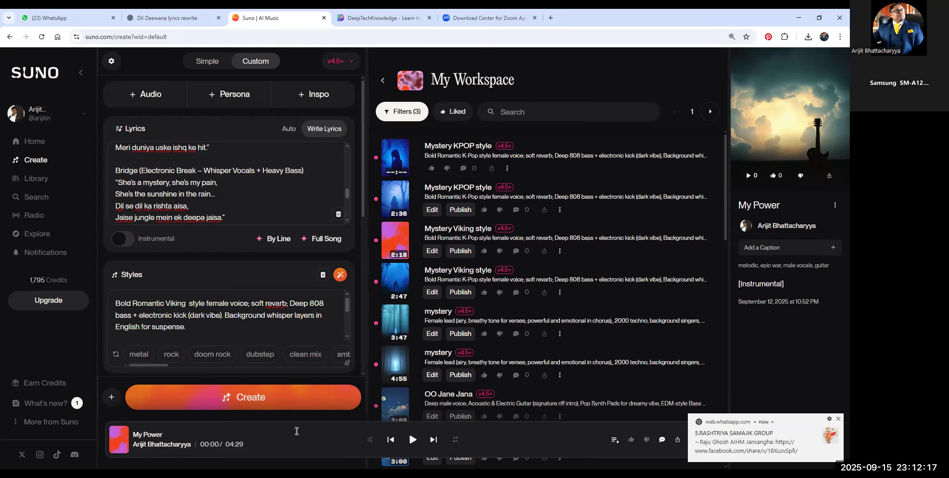
{"action": "left_click", "coordinate": [252, 327]}
{"action": "key", "text": "ctrl+a"}
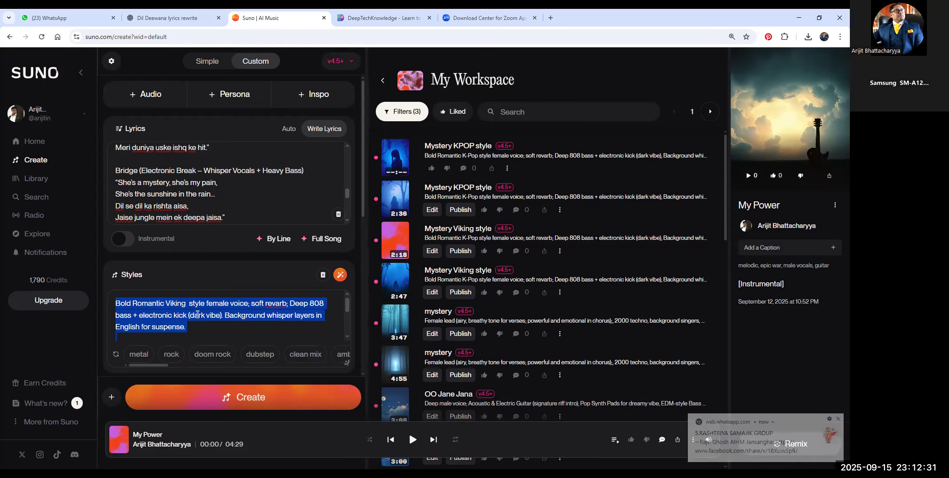
{"action": "right_click", "coordinate": [197, 315]}
{"action": "left_click", "coordinate": [187, 326]}
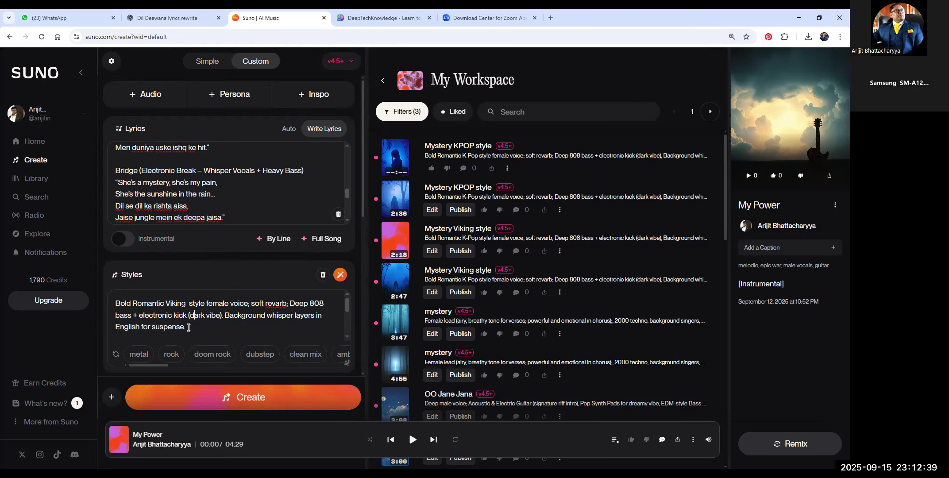
{"action": "key", "text": "ctrl+a"}
{"action": "key", "text": "alt+Tab"}
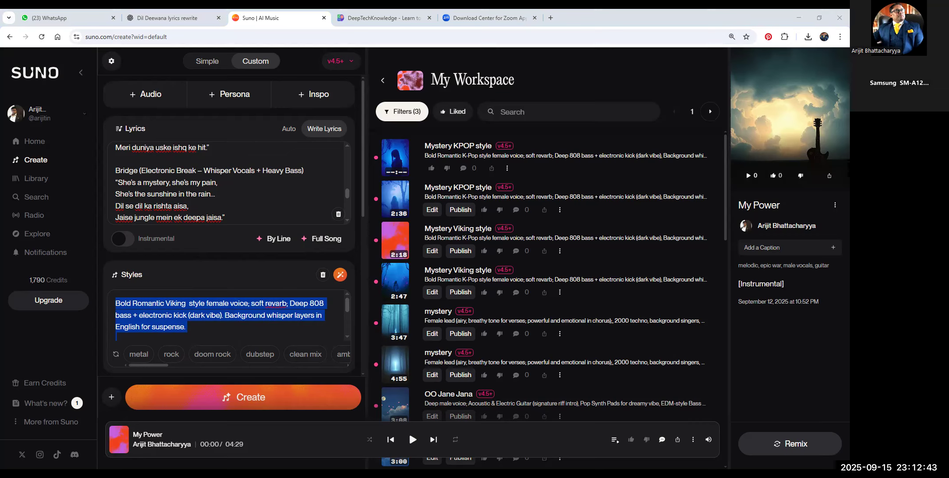
{"action": "key", "text": "alt+Tab"}
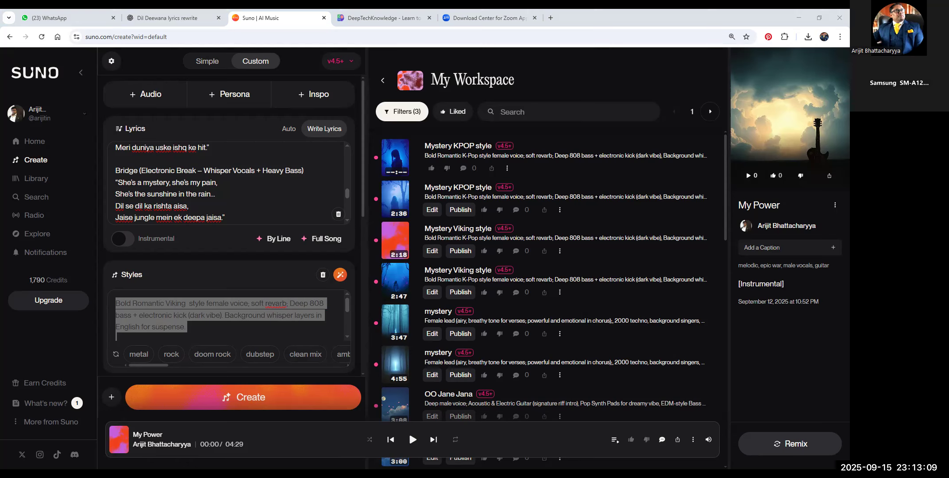
Join the "Group chant in chorus" line directly onto the end of "English for suspense" in the style description.
{"action": "left_click", "coordinate": [190, 331]}
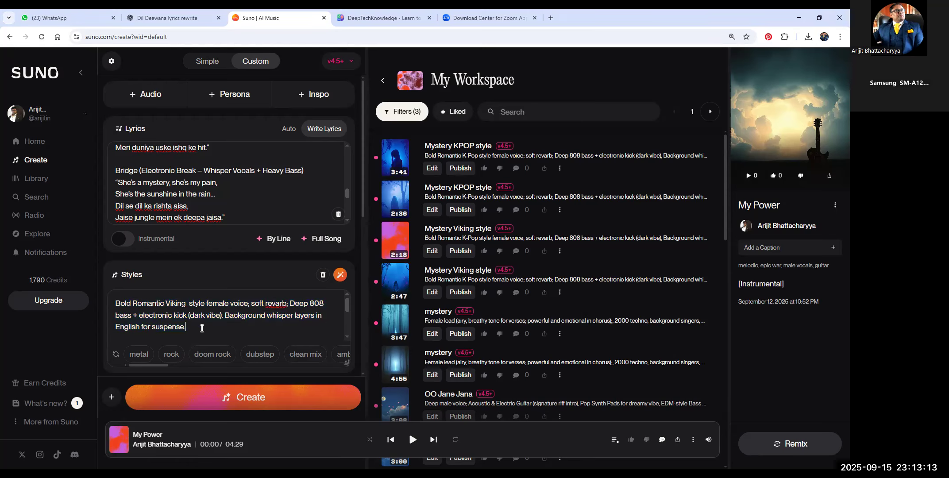
{"action": "key", "text": "ctrl+v"}
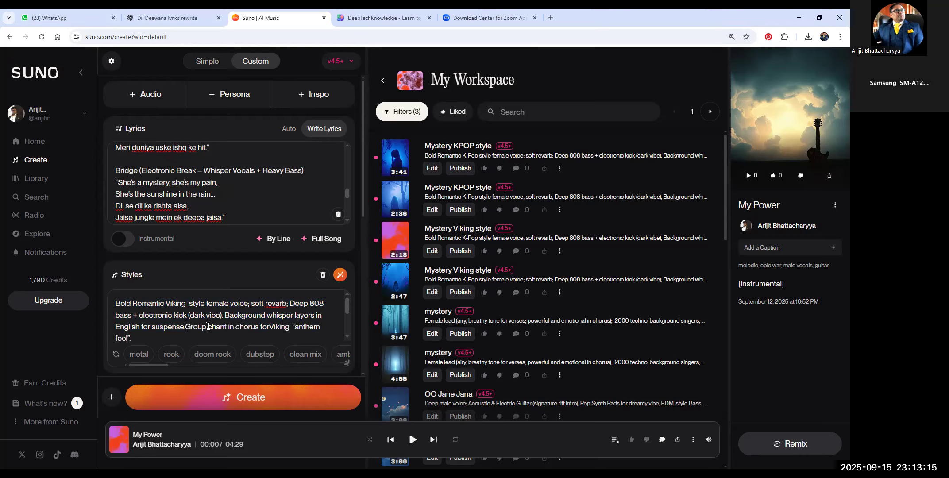
Put a period after "suspense" in the style description and join the "thereal synth pads in verses for mystery" line after "anthem feel".
{"action": "left_click", "coordinate": [157, 336]}
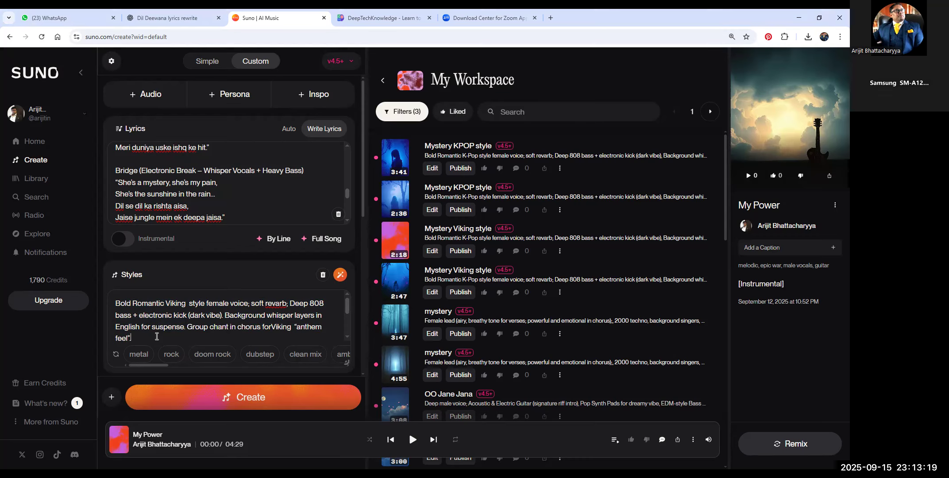
{"action": "key", "text": "ctrl+v"}
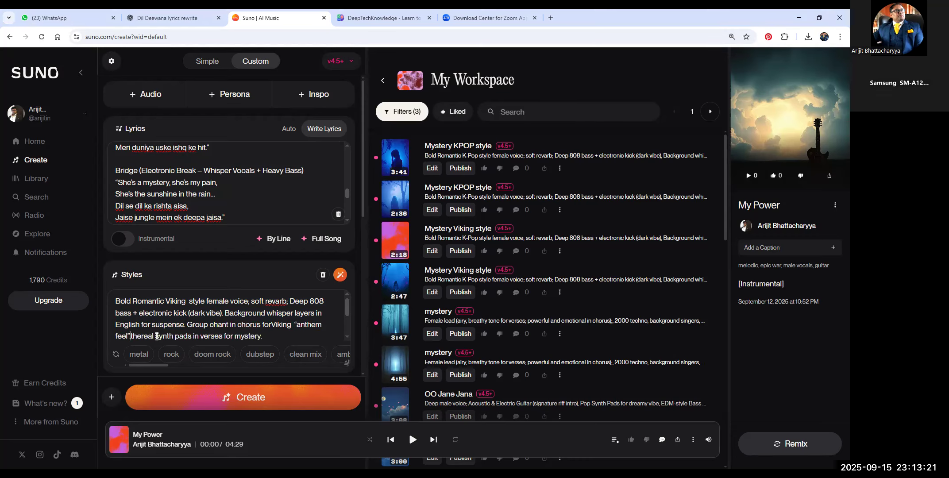
{"action": "left_click", "coordinate": [272, 332]}
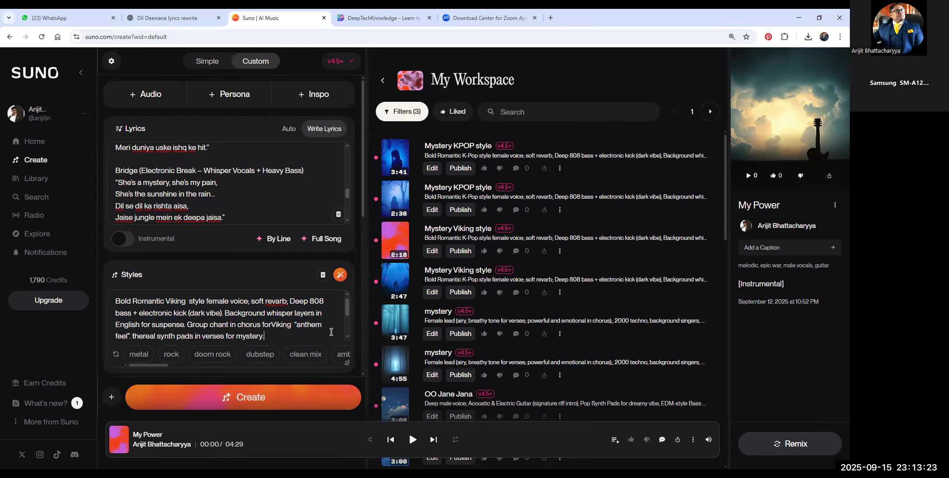
Remove the blank lines around "Heavy EDM drop in chorus;" and join the "Electric guitar distortion layer" sentence onto that line.
{"action": "scroll", "coordinate": [348, 324], "scroll_direction": "down", "scroll_amount": 1}
{"action": "scroll", "coordinate": [297, 328], "scroll_direction": "down", "scroll_amount": 1}
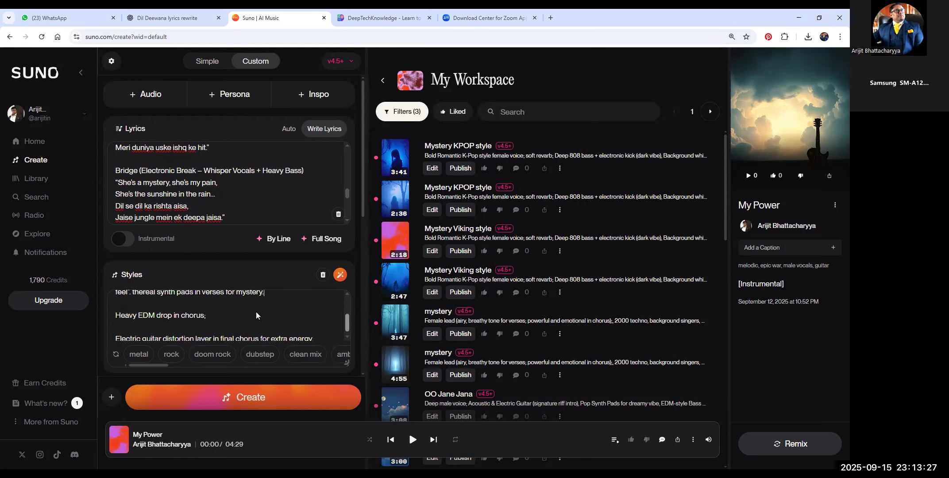
{"action": "left_click", "coordinate": [206, 304]}
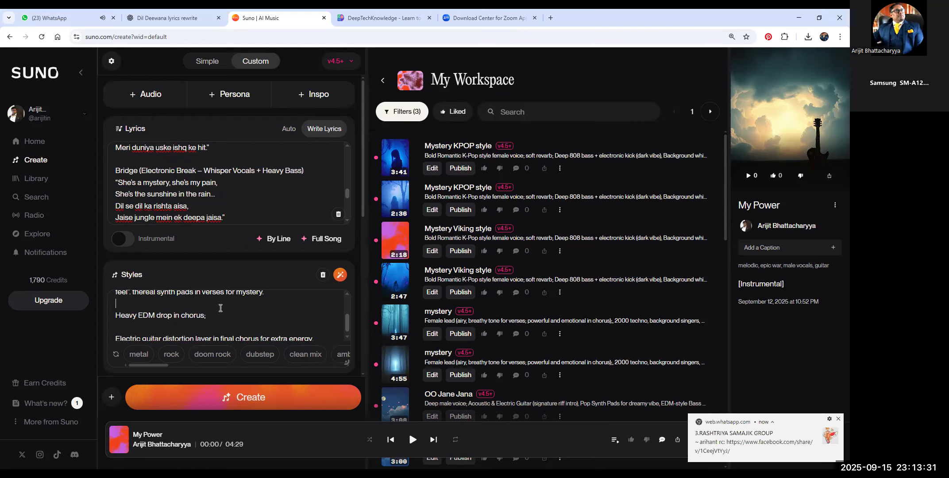
{"action": "key", "text": "Delete"}
{"action": "left_click", "coordinate": [222, 308]}
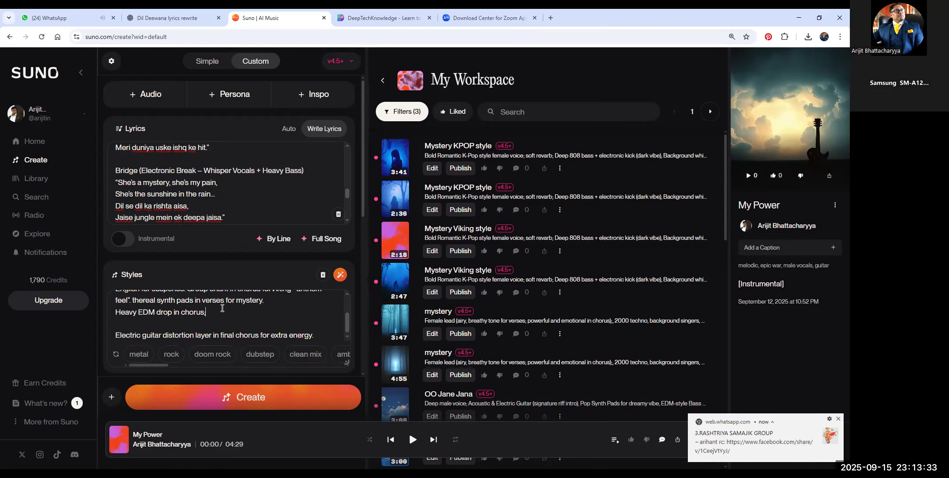
{"action": "key", "text": "Delete"}
{"action": "key", "text": "Delete"}
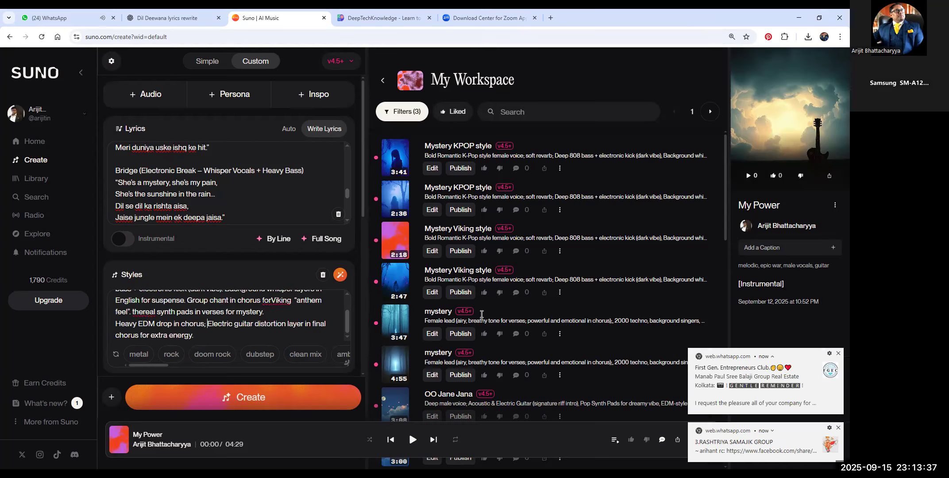
Dismiss the notification and append the suggested "clean mix" tag to the end of the style description.
{"action": "left_click", "coordinate": [839, 354]}
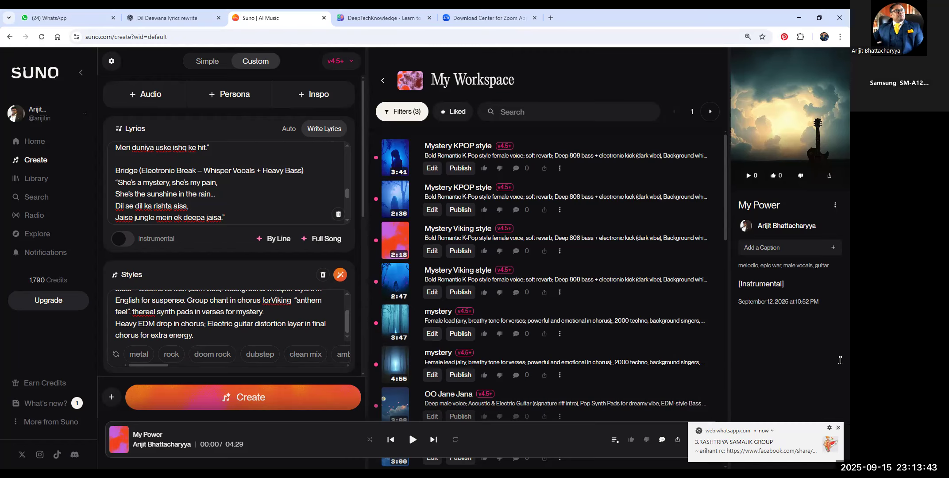
{"action": "left_click", "coordinate": [203, 335]}
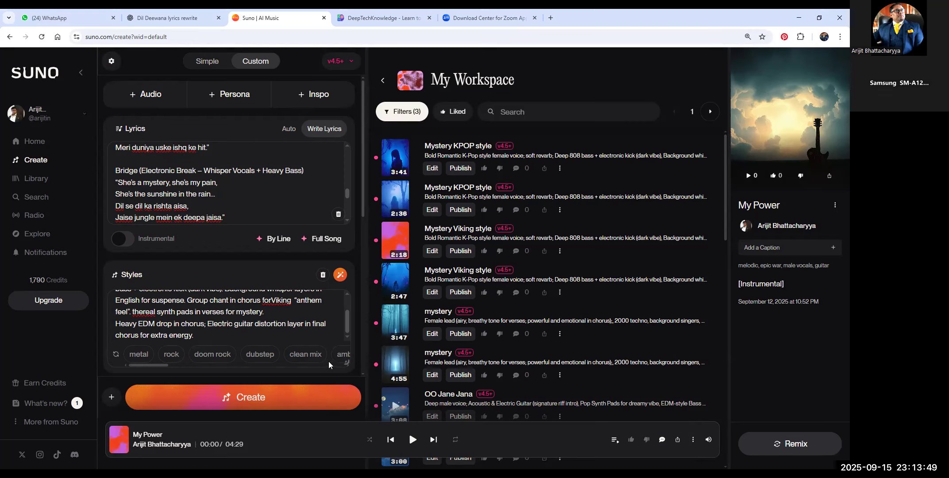
{"action": "left_click", "coordinate": [305, 355]}
Add "(echo)" at the end of the "Western dress mein, chhupi ek kahaani," line in Verse 1 of the lyrics.
{"action": "scroll", "coordinate": [344, 155], "scroll_direction": "up", "scroll_amount": 2}
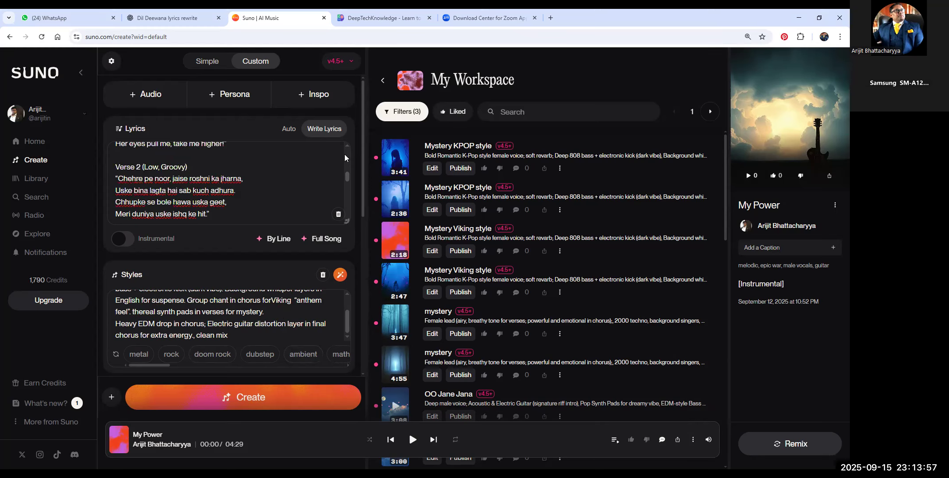
{"action": "scroll", "coordinate": [344, 154], "scroll_direction": "up", "scroll_amount": 5}
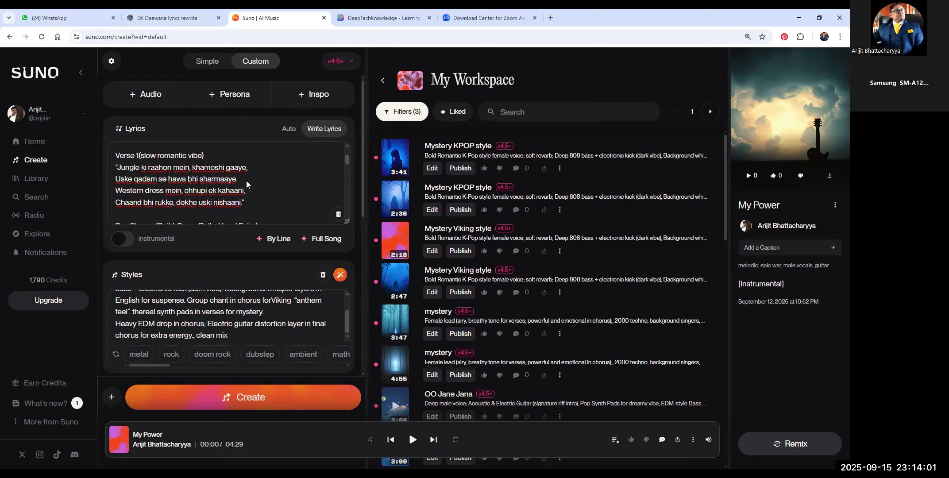
{"action": "left_click", "coordinate": [253, 190]}
{"action": "type", "text": "(echo)"}
Add "(whisper)" at the end of the second "O o blue hair waali," line in the chorus.
{"action": "left_click", "coordinate": [348, 202]}
{"action": "left_click", "coordinate": [348, 202]}
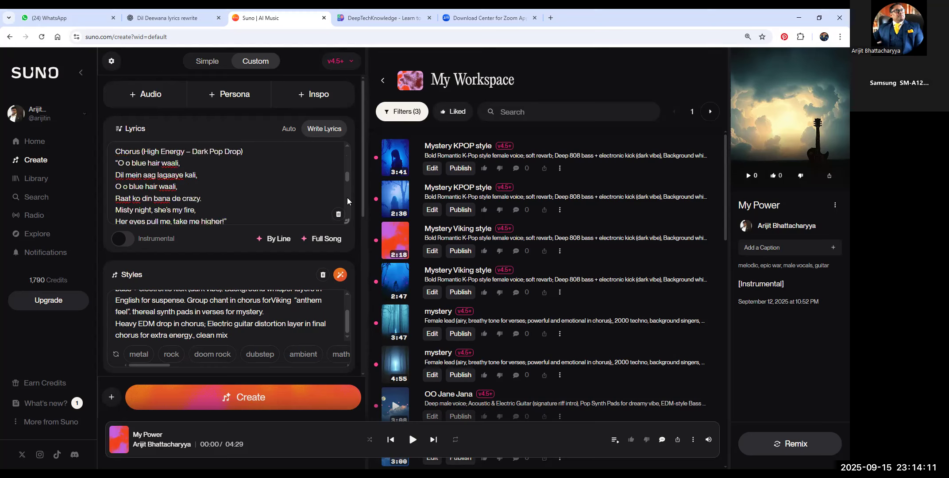
{"action": "left_click", "coordinate": [202, 175]}
{"action": "left_click", "coordinate": [240, 191]}
{"action": "type", "text": "(whisper)"}
{"action": "left_click", "coordinate": [203, 210]}
Replace "EDM Drop" with "Buildup with energy" in the Final Chorus heading of the lyrics.
{"action": "left_click_drag", "start_coordinate": [347, 178], "coordinate": [347, 190]}
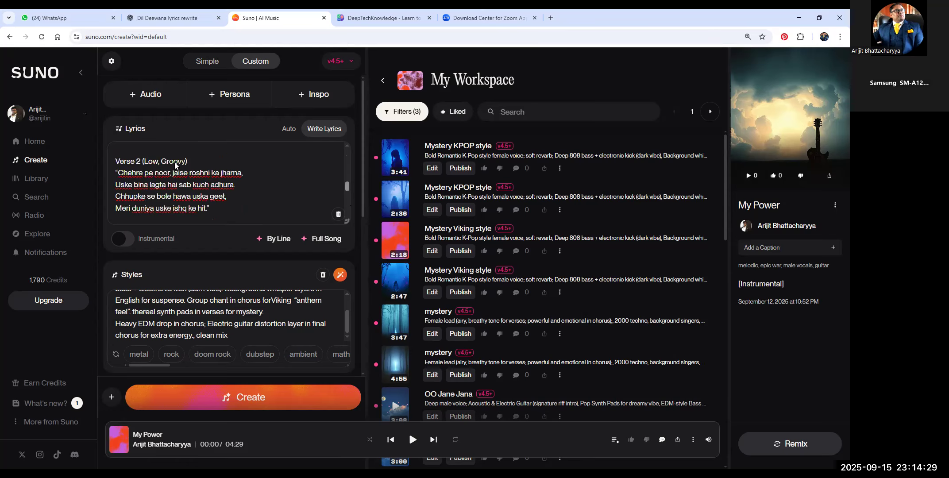
{"action": "left_click_drag", "start_coordinate": [347, 188], "coordinate": [347, 191]}
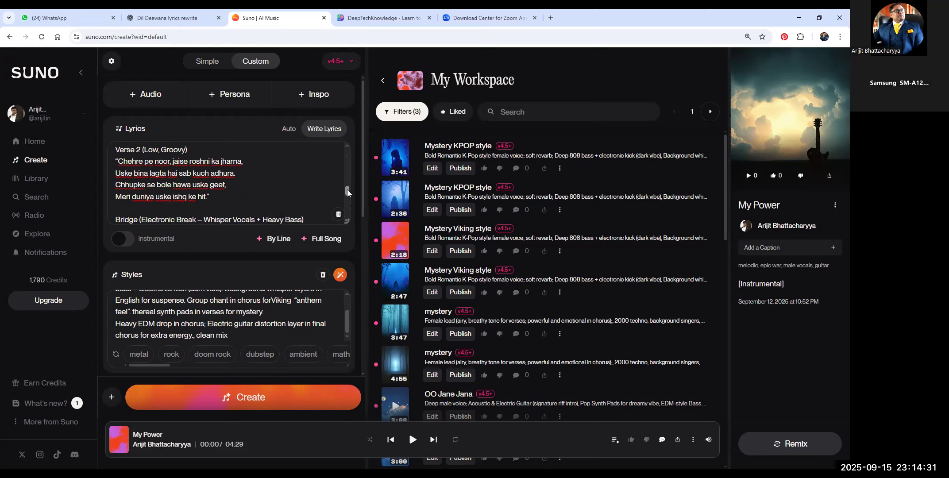
{"action": "scroll", "coordinate": [204, 216], "scroll_direction": "down", "scroll_amount": 2}
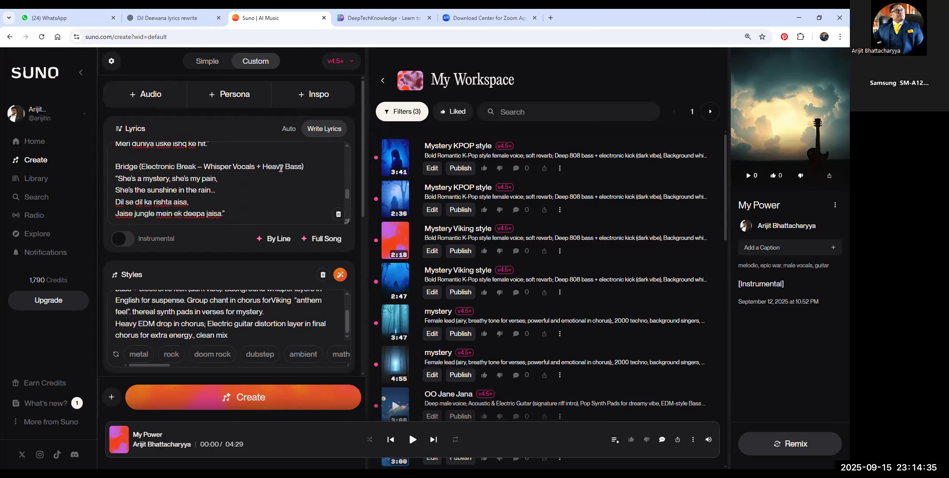
{"action": "left_click_drag", "start_coordinate": [346, 197], "coordinate": [306, 196]}
{"action": "scroll", "coordinate": [205, 190], "scroll_direction": "down", "scroll_amount": 1}
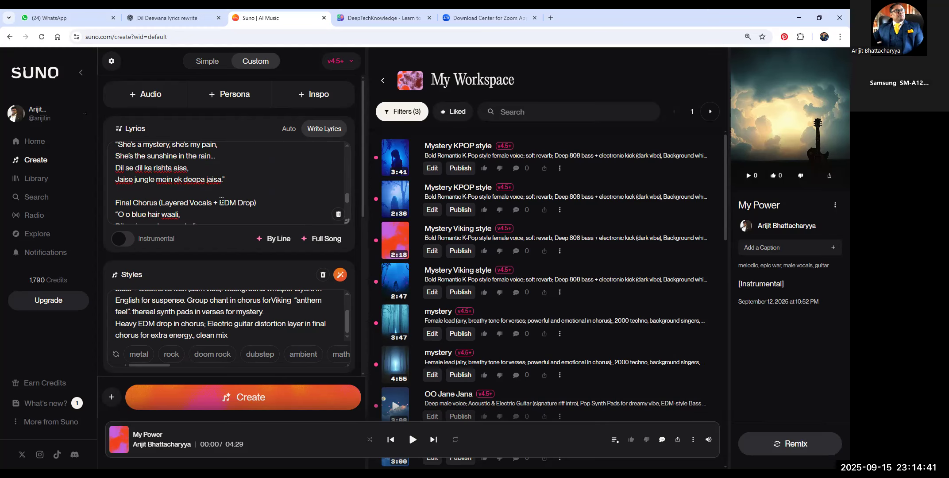
{"action": "left_click_drag", "start_coordinate": [218, 201], "coordinate": [279, 203]}
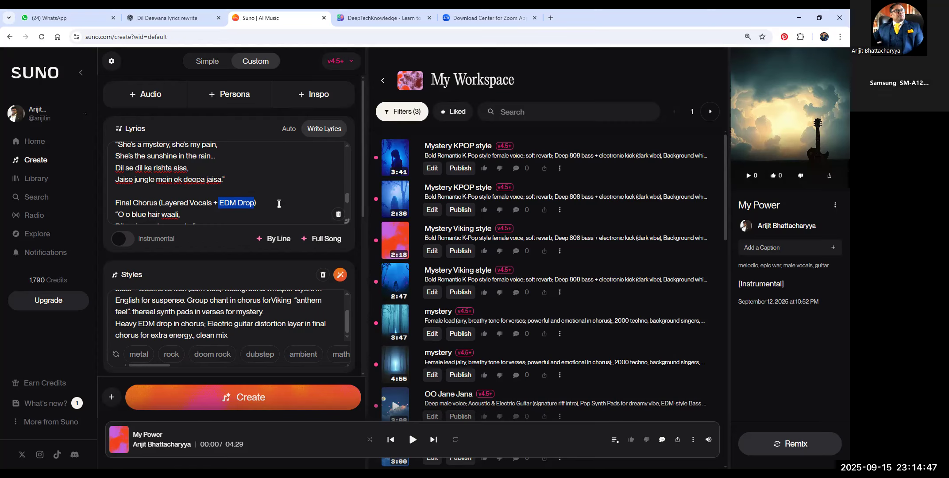
{"action": "type", "text": "Buildup with energy"}
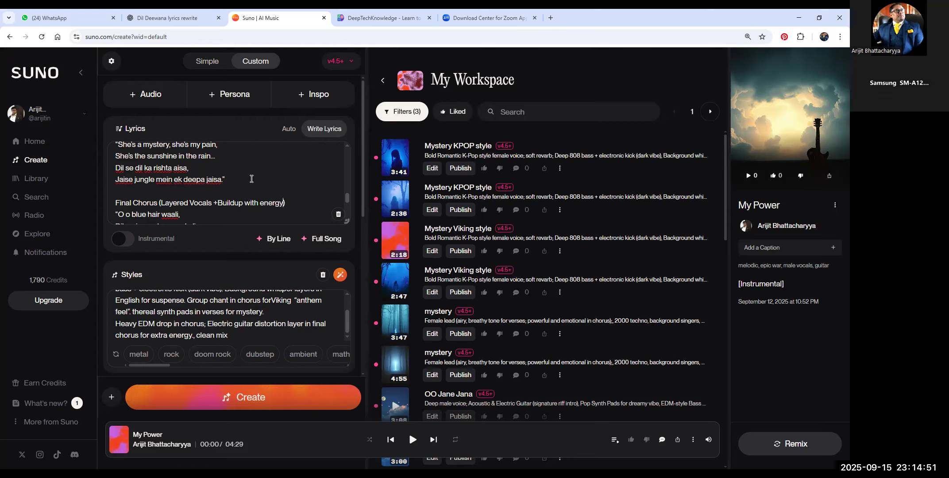
Select all the lyrics and generate the song under the title "Mystery Viking re-style".
{"action": "key", "text": "ctrl+a"}
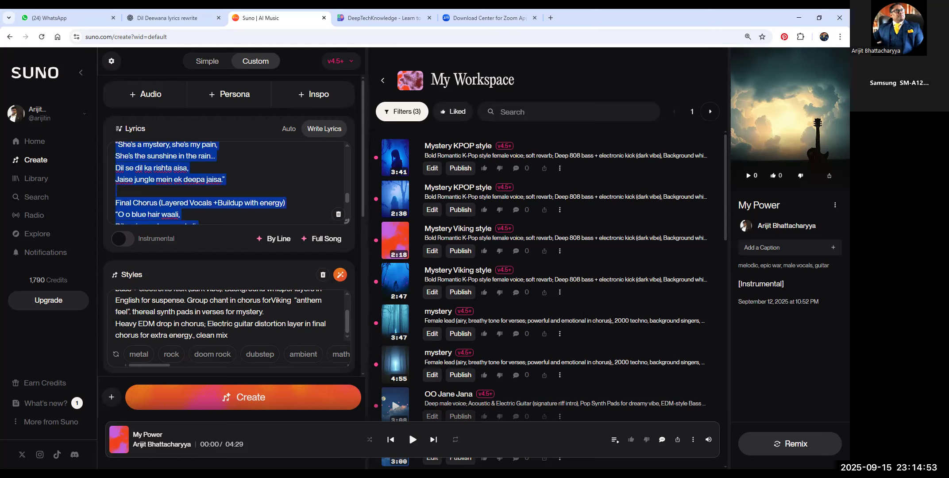
{"action": "key", "text": "alt+Tab"}
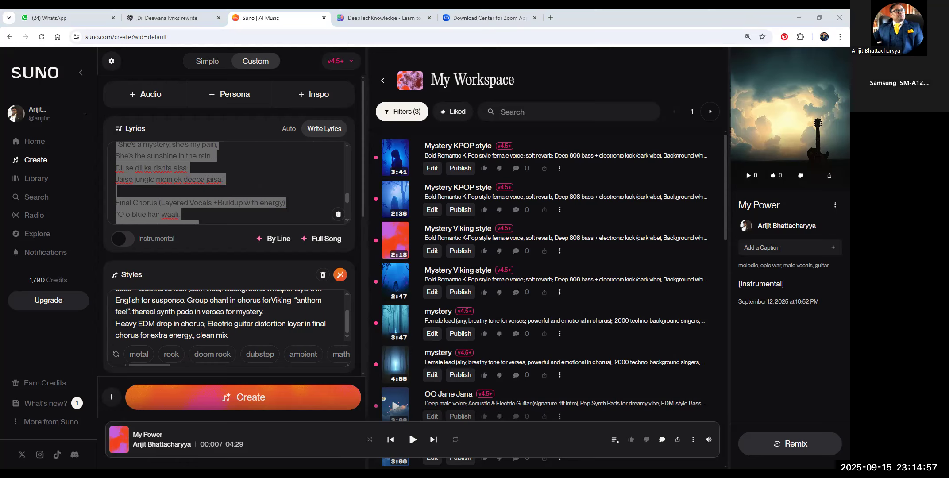
{"action": "left_click", "coordinate": [286, 400]}
{"action": "left_click", "coordinate": [291, 400]}
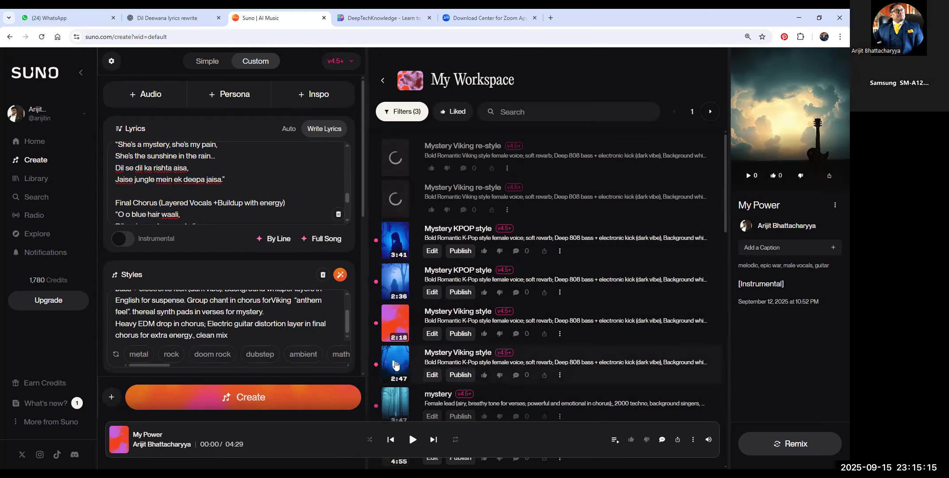
Play the 2:47 "Mystery Viking style" song, dismiss the notification, and pause playback.
{"action": "left_click", "coordinate": [396, 366]}
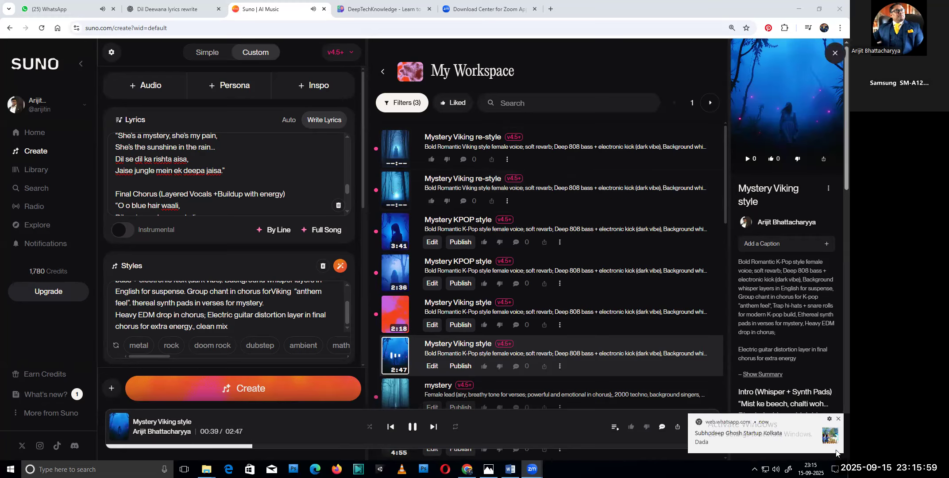
{"action": "left_click", "coordinate": [836, 420]}
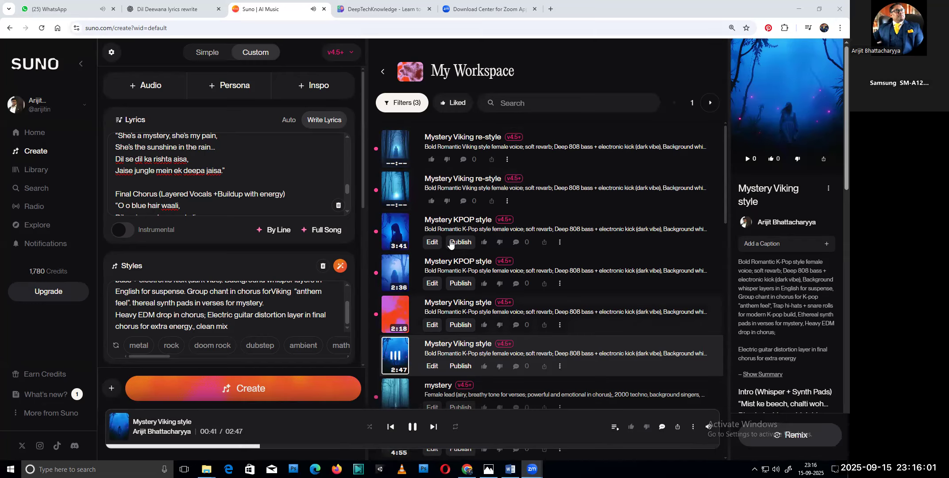
{"action": "left_click", "coordinate": [395, 356]}
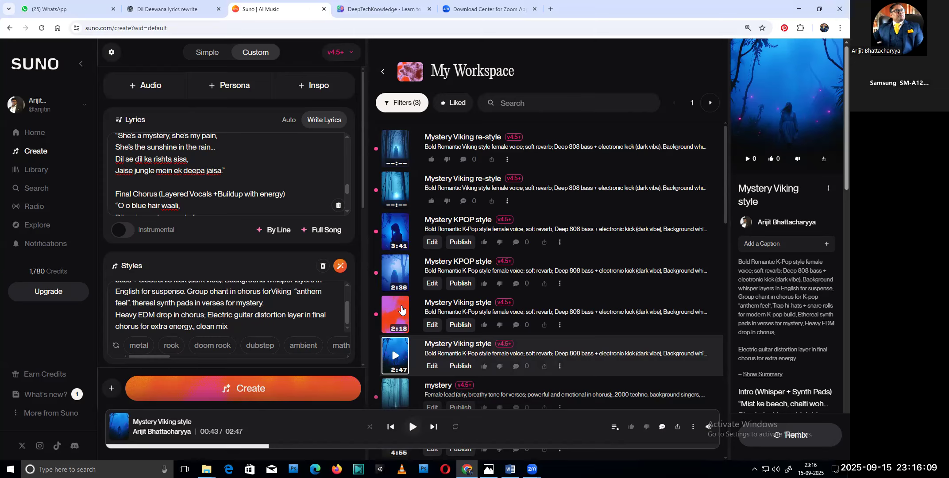
Play the 2:18 "Mystery Viking style" song and dismiss the message notifications.
{"action": "left_click", "coordinate": [403, 310]}
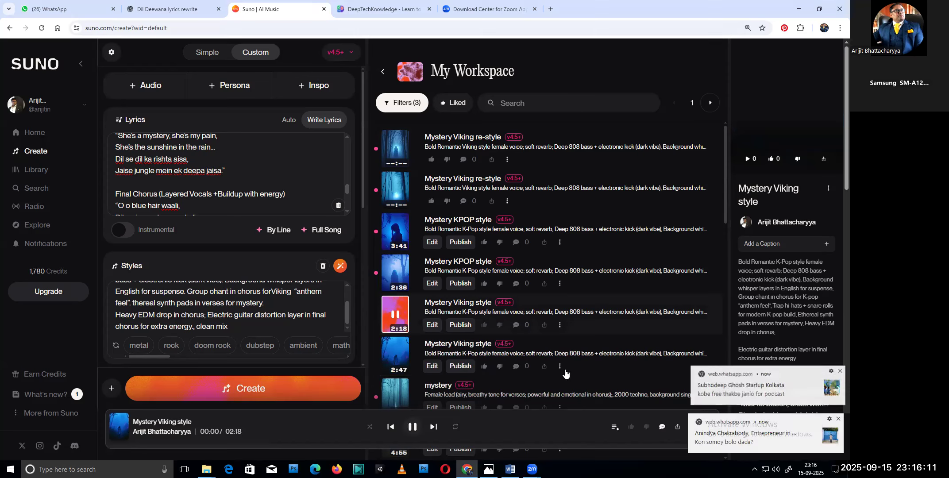
{"action": "left_click", "coordinate": [838, 419]}
{"action": "left_click", "coordinate": [838, 419]}
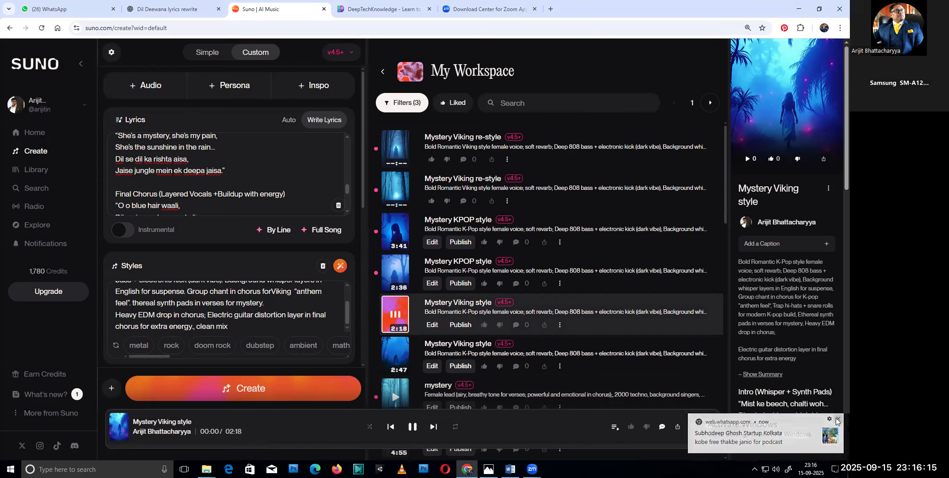
Download the 2:47 "Mystery Viking style" song as MP3 audio and save it in the Romantic folder as "Mystery Viking style".
{"action": "left_click", "coordinate": [560, 367]}
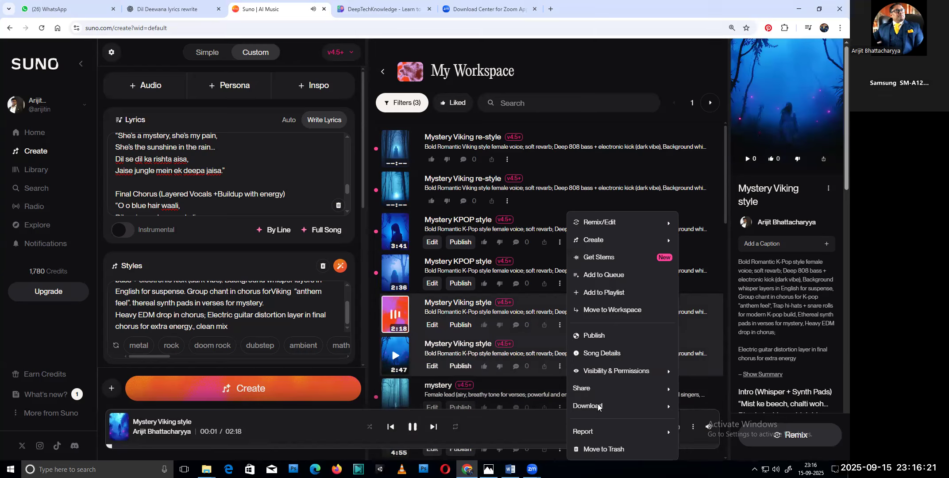
{"action": "mouse_move", "coordinate": [599, 410]}
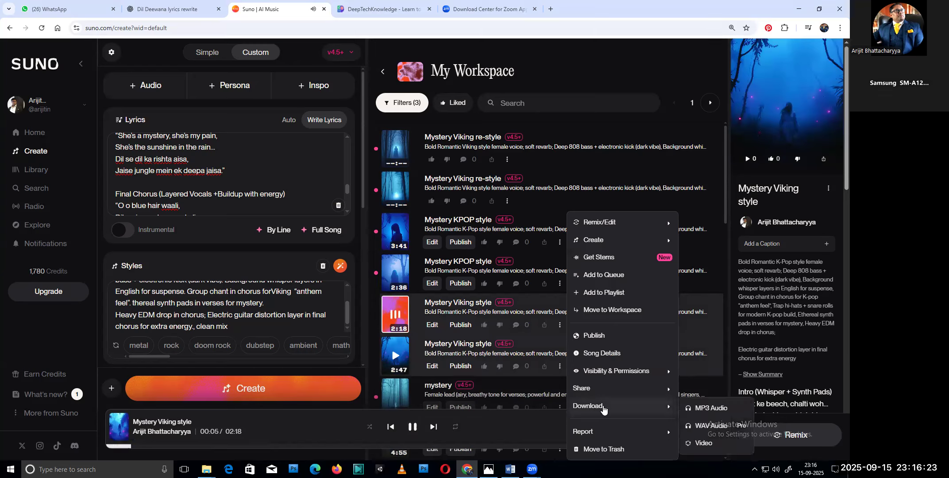
{"action": "left_click", "coordinate": [704, 411]}
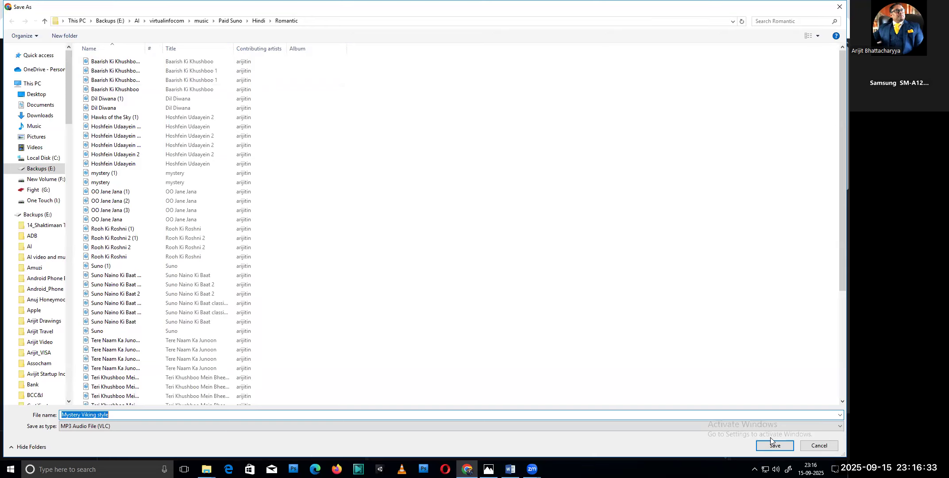
{"action": "left_click", "coordinate": [775, 446]}
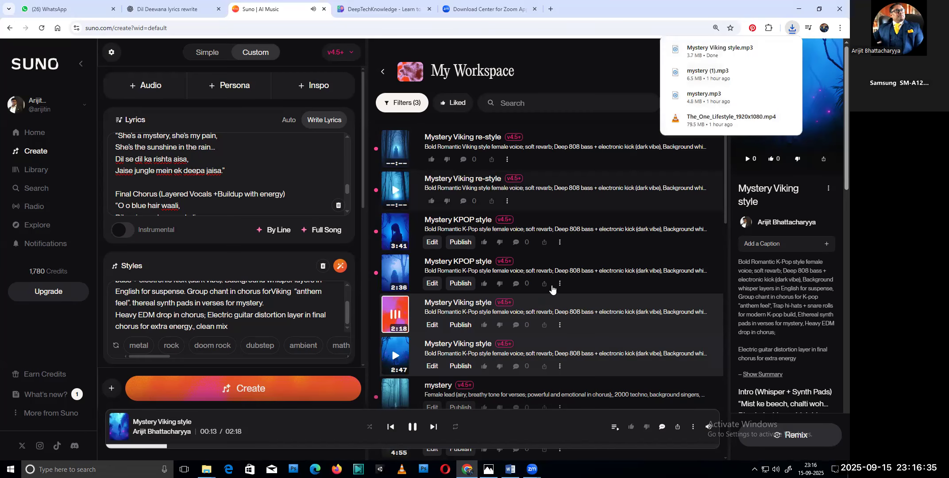
Download the 2:47 "Mystery Viking style" song as MP3 again and save it in the Romantic folder as "Mystery Viking style (1)".
{"action": "left_click", "coordinate": [560, 284]}
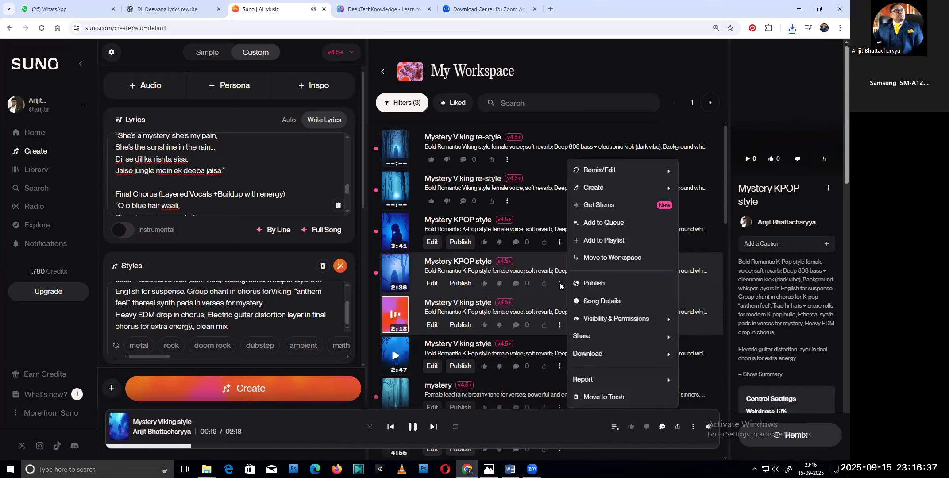
{"action": "left_click", "coordinate": [560, 369]}
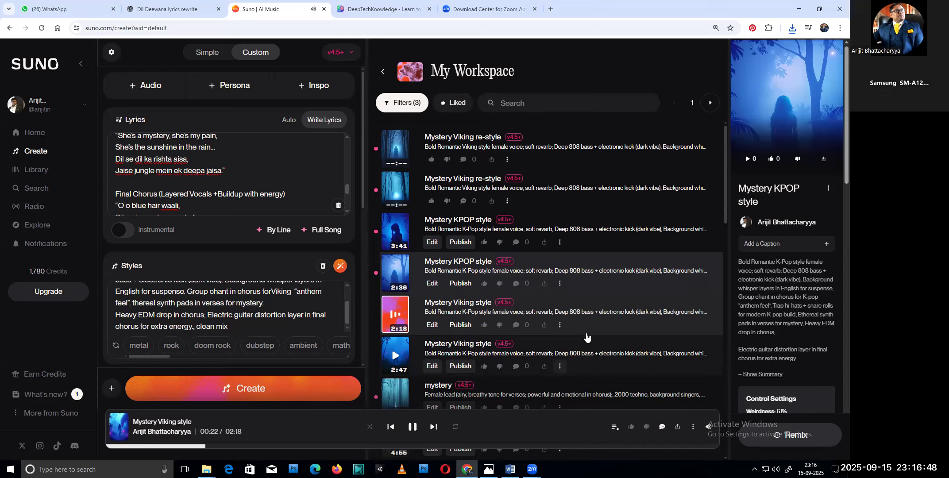
{"action": "left_click", "coordinate": [560, 366]}
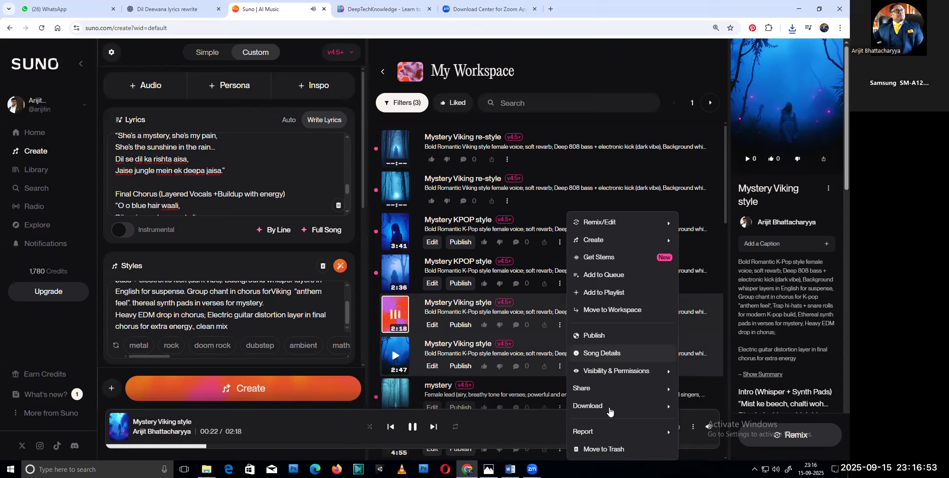
{"action": "mouse_move", "coordinate": [600, 409]}
{"action": "left_click", "coordinate": [717, 414]}
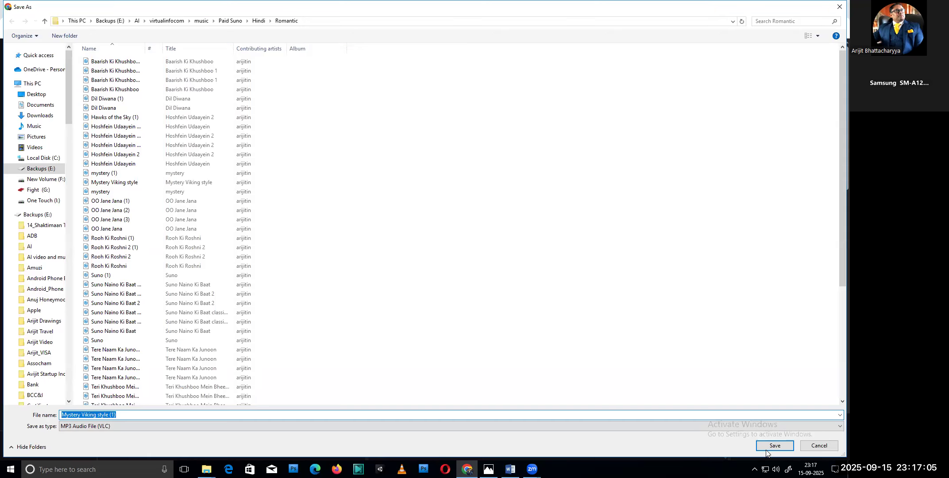
{"action": "left_click", "coordinate": [767, 451]}
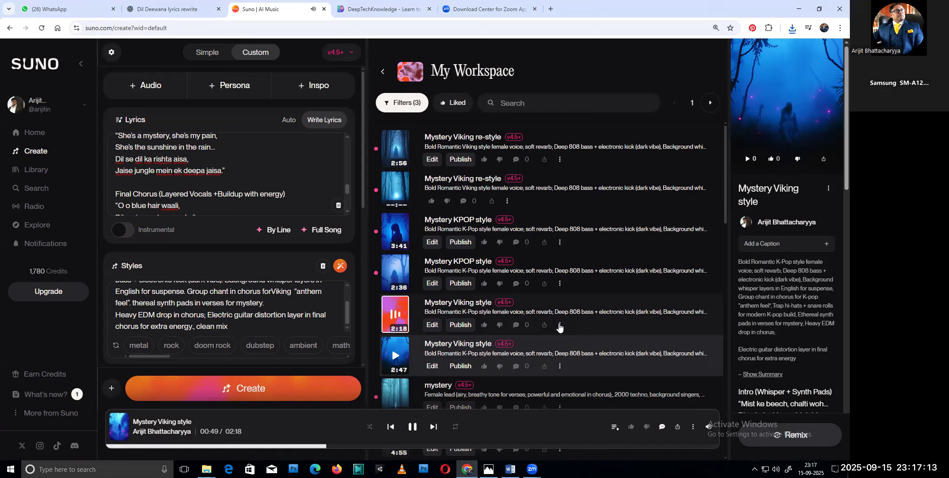
Download the 2:18 "Mystery Viking style" song as MP3 audio and save it in the Romantic folder as "Mystery Viking style (2)".
{"action": "left_click", "coordinate": [560, 326]}
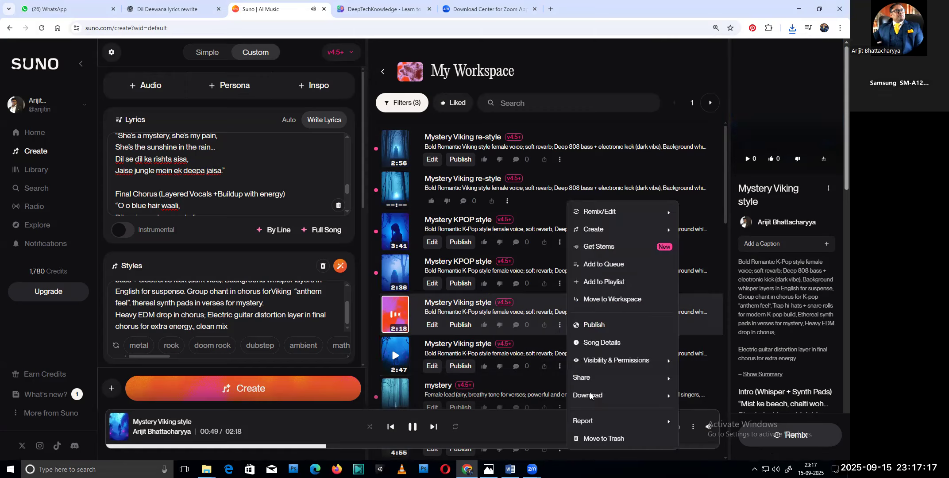
{"action": "mouse_move", "coordinate": [665, 394]}
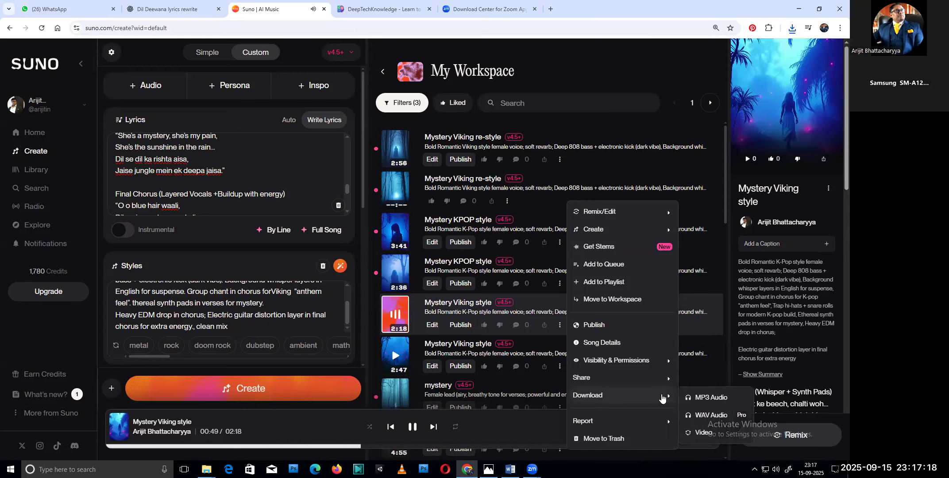
{"action": "left_click", "coordinate": [719, 398]}
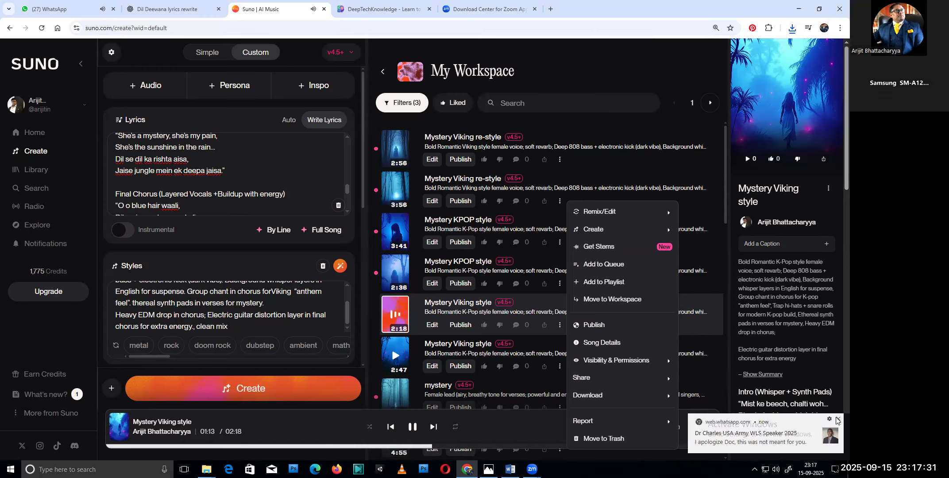
{"action": "mouse_move", "coordinate": [593, 398]}
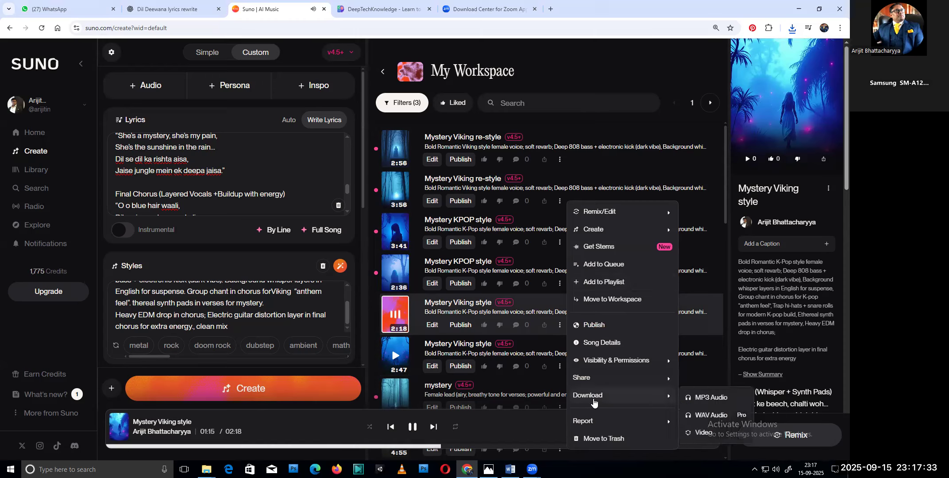
{"action": "left_click", "coordinate": [706, 400]}
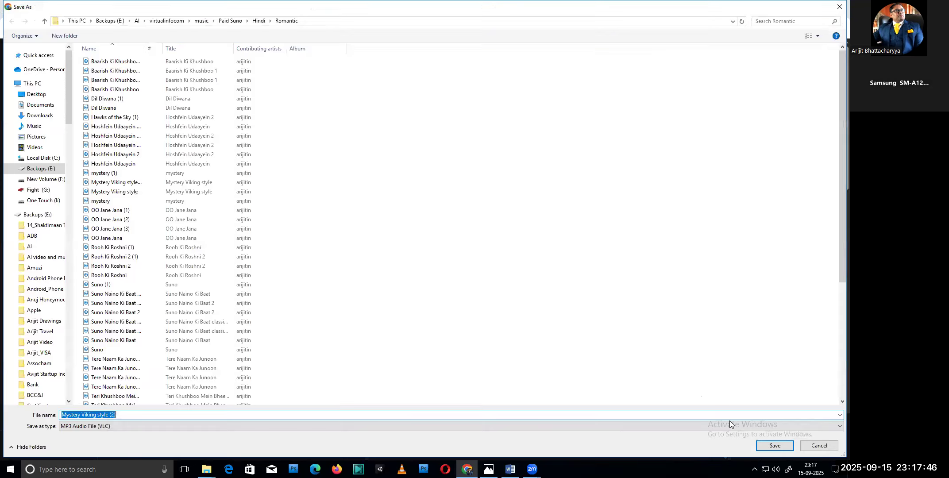
{"action": "left_click", "coordinate": [775, 446]}
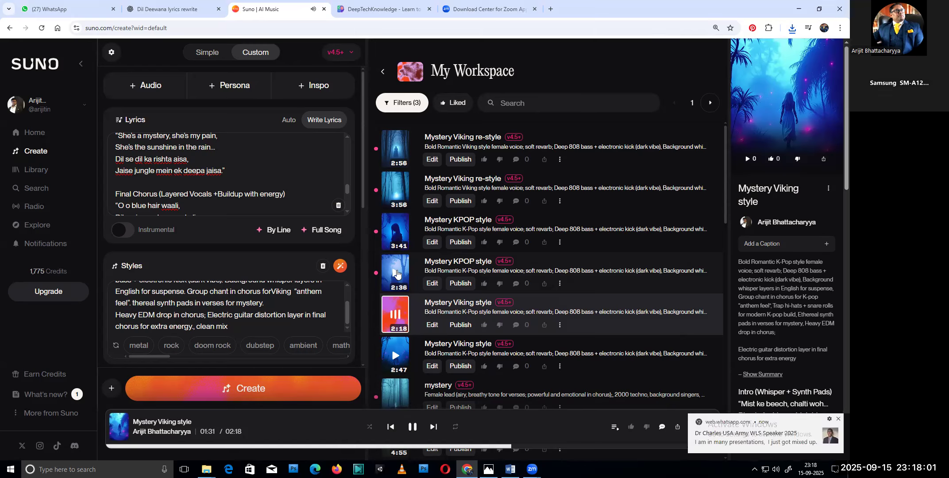
Dismiss the message notifications, download the 2:36 "Mystery KPOP style" song as MP3, and save it in the Romantic folder as "Mystery KPOP style".
{"action": "left_click", "coordinate": [837, 420]}
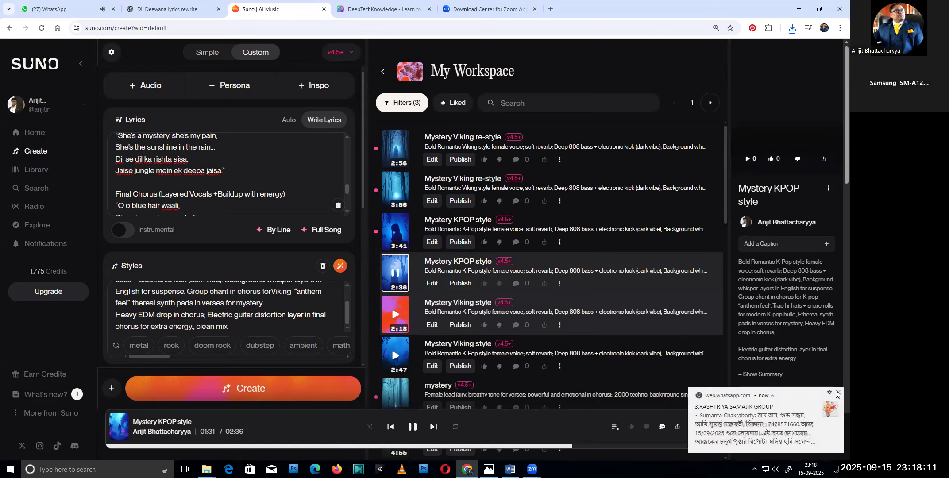
{"action": "left_click", "coordinate": [837, 393]}
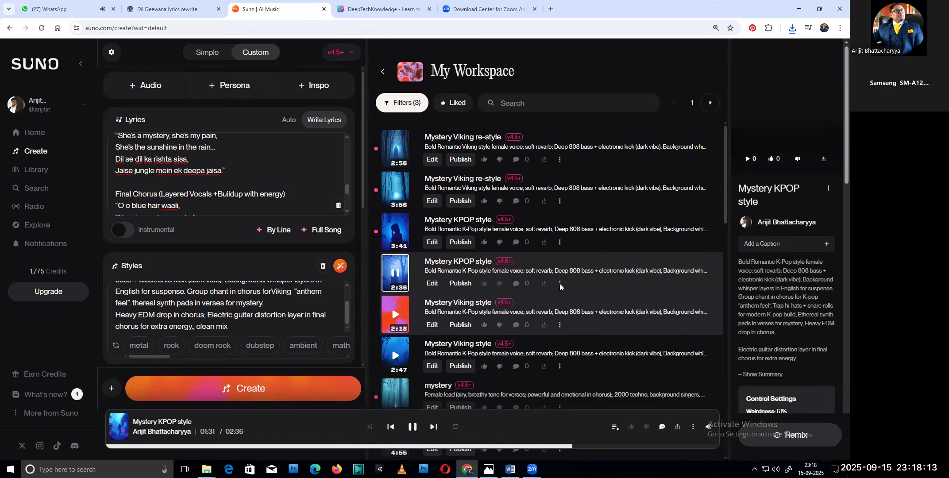
{"action": "left_click", "coordinate": [560, 285]}
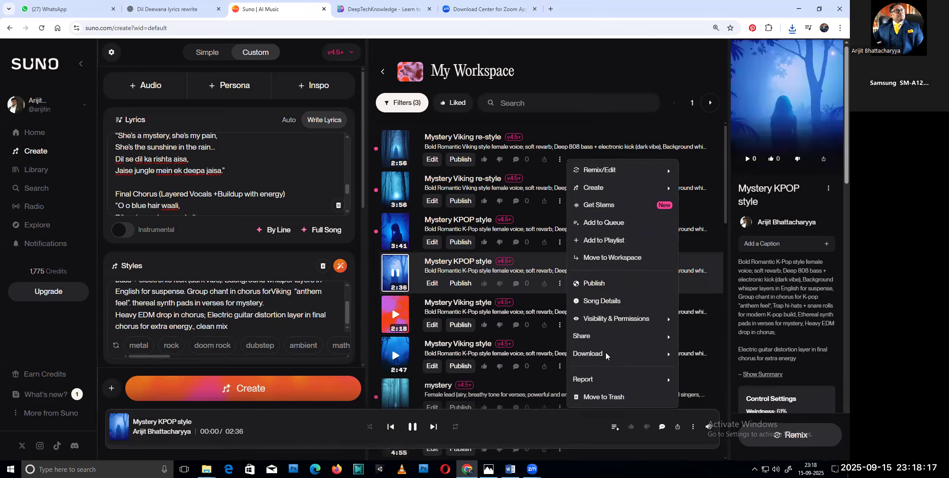
{"action": "mouse_move", "coordinate": [619, 353]}
{"action": "left_click", "coordinate": [703, 357]}
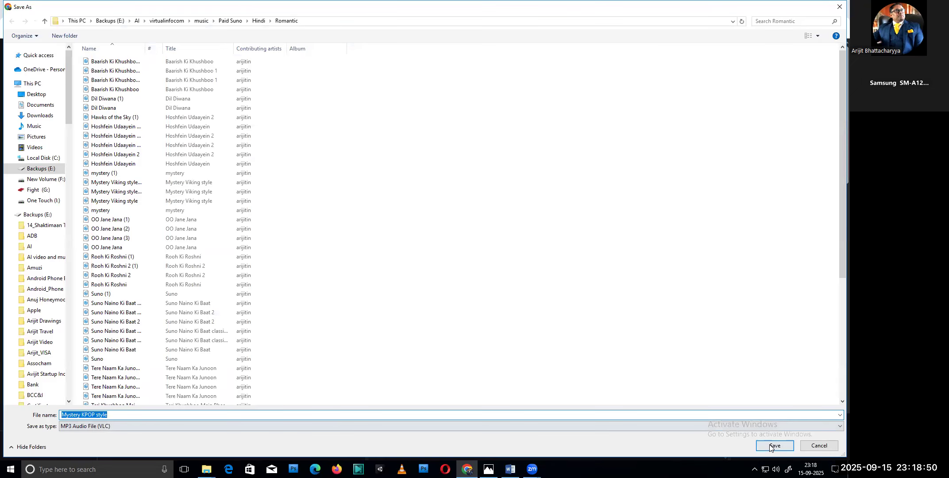
{"action": "left_click", "coordinate": [775, 445]}
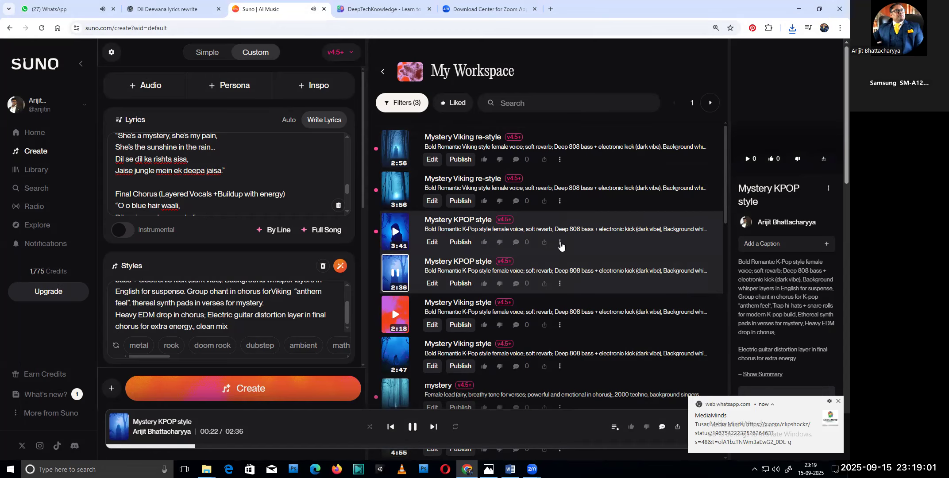
Download the 2:36 "Mystery KPOP style" song as MP3 again, saving it in the Romantic folder as "Mystery KPOP style (1)", and pause playback.
{"action": "left_click", "coordinate": [560, 244]}
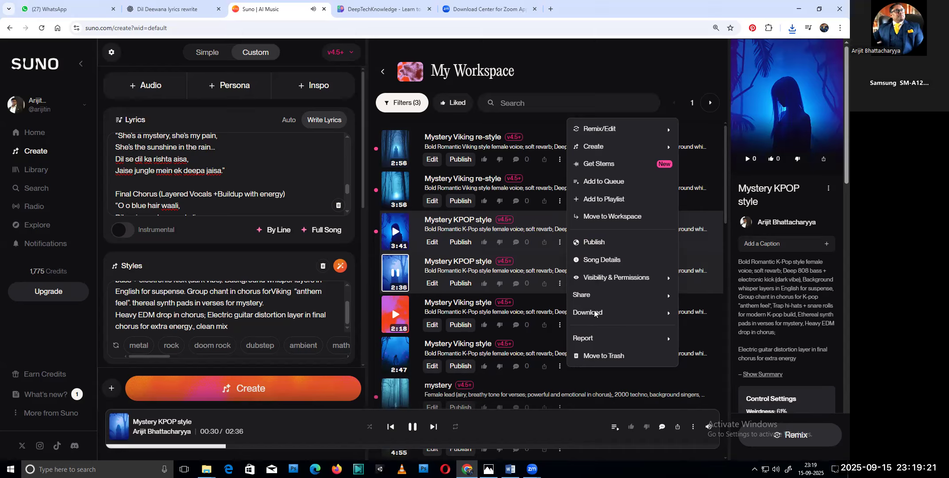
{"action": "left_click", "coordinate": [697, 132]}
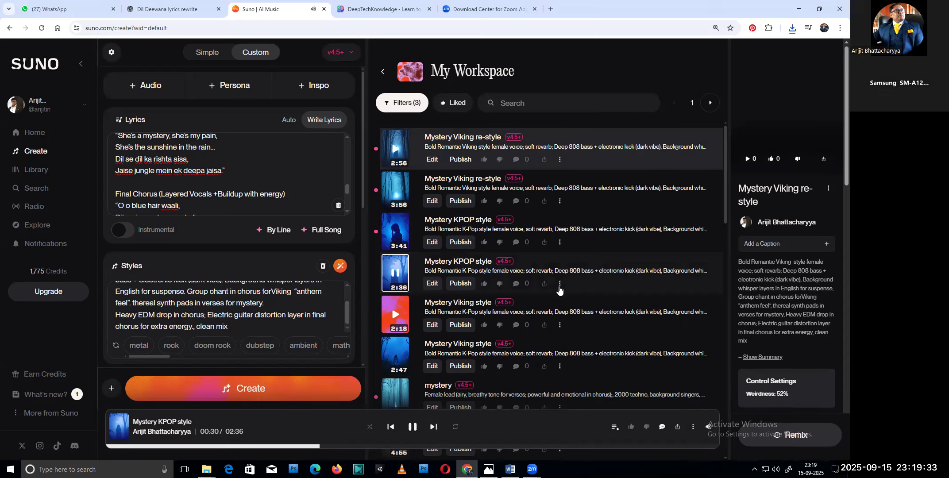
{"action": "left_click", "coordinate": [560, 284]}
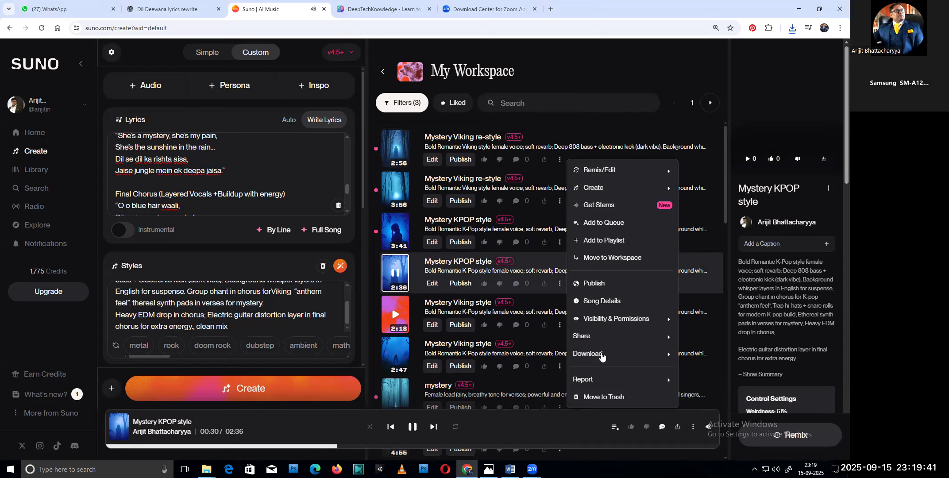
{"action": "left_click", "coordinate": [601, 354]}
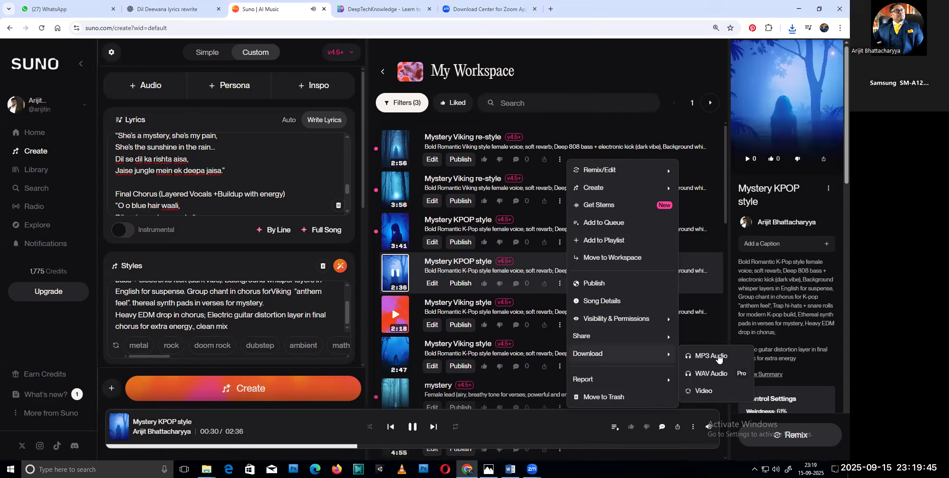
{"action": "left_click", "coordinate": [711, 356]}
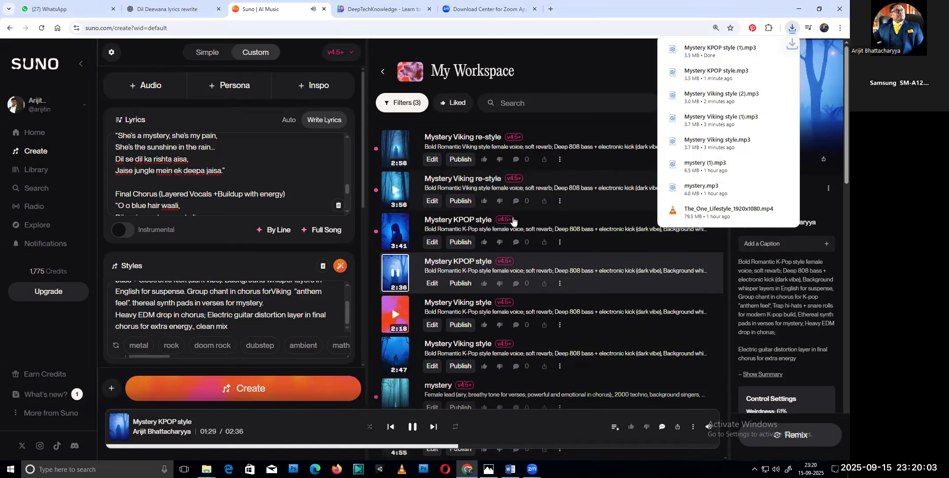
{"action": "left_click", "coordinate": [414, 427]}
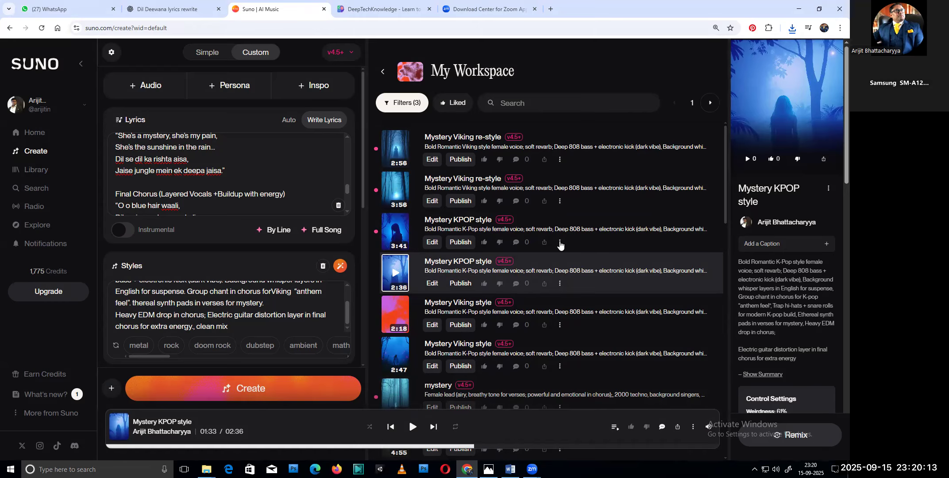
Download the 3:41 "Mystery KPOP style" song as MP3 audio and save it in the Romantic folder as "Mystery KPOP style (2)".
{"action": "left_click", "coordinate": [561, 245]}
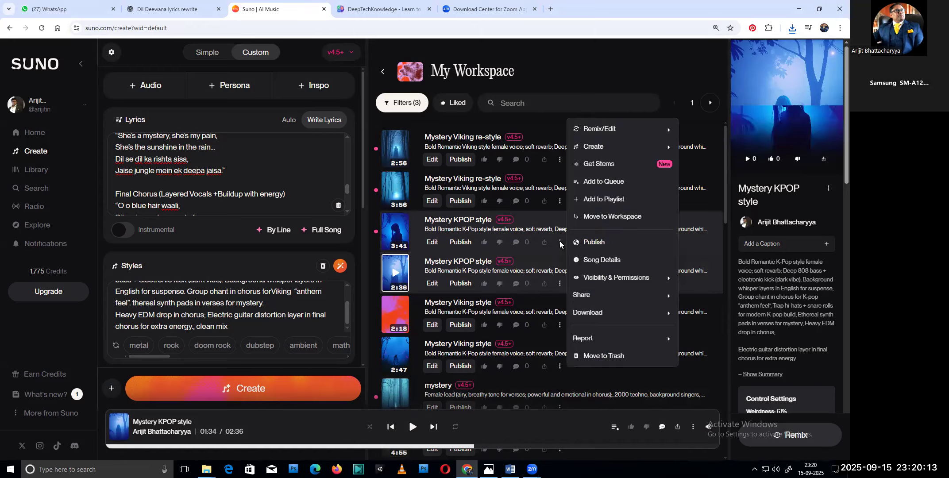
{"action": "left_click", "coordinate": [589, 313]}
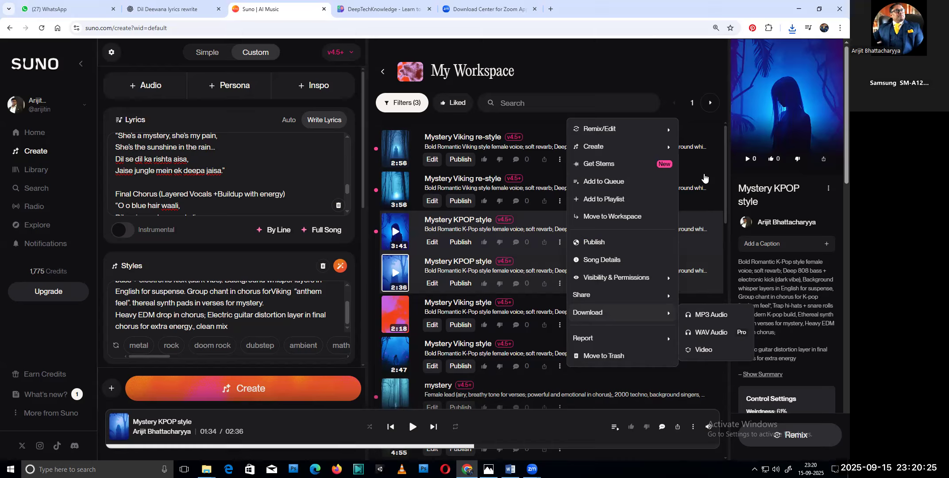
{"action": "left_click", "coordinate": [719, 148]}
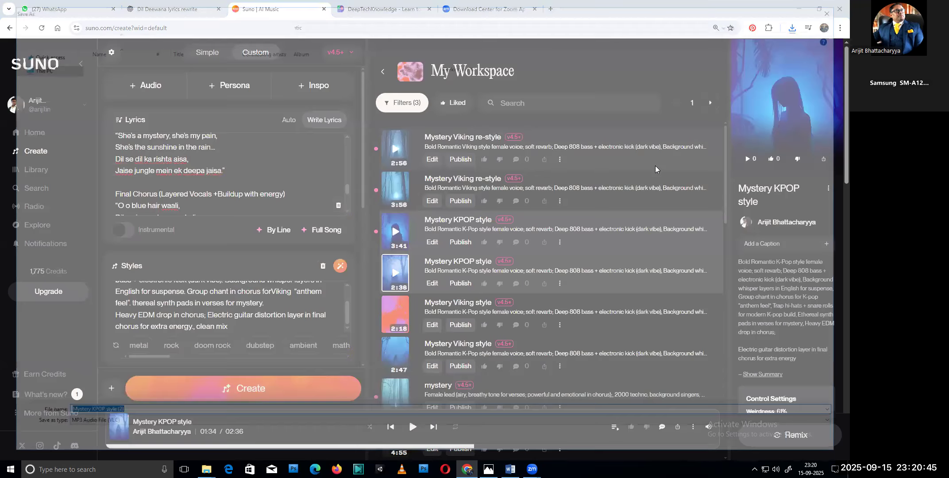
{"action": "key", "text": "Return"}
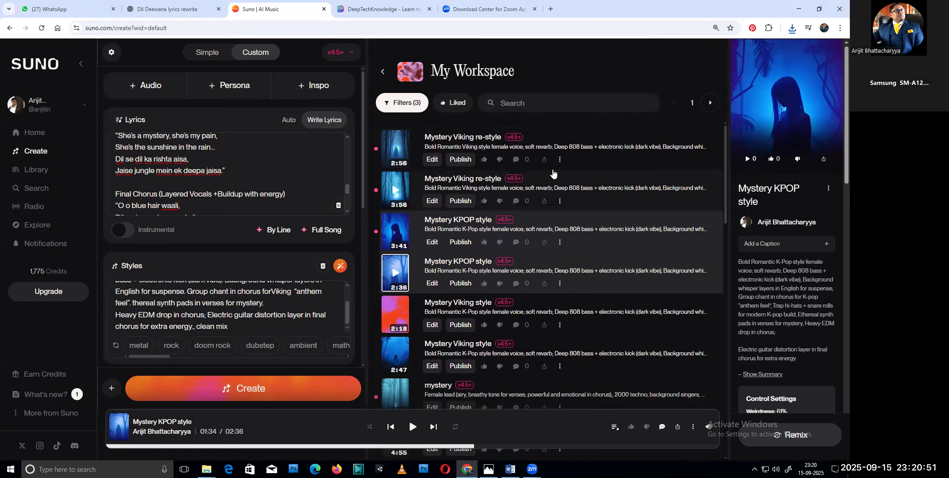
Download the 3:56 "Mystery Viking re-style" song as MP3 audio and save it in the Romantic folder as "Mystery Viking re-style".
{"action": "left_click", "coordinate": [394, 190]}
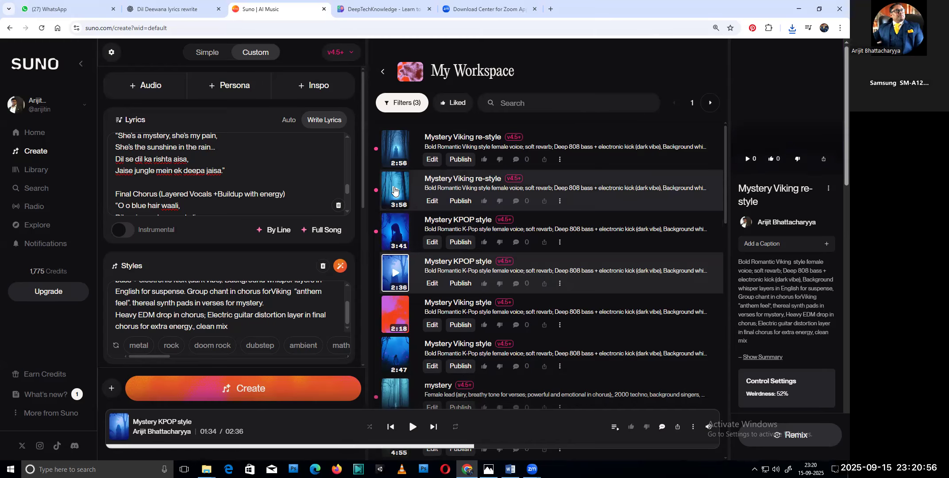
{"action": "left_click", "coordinate": [560, 202]}
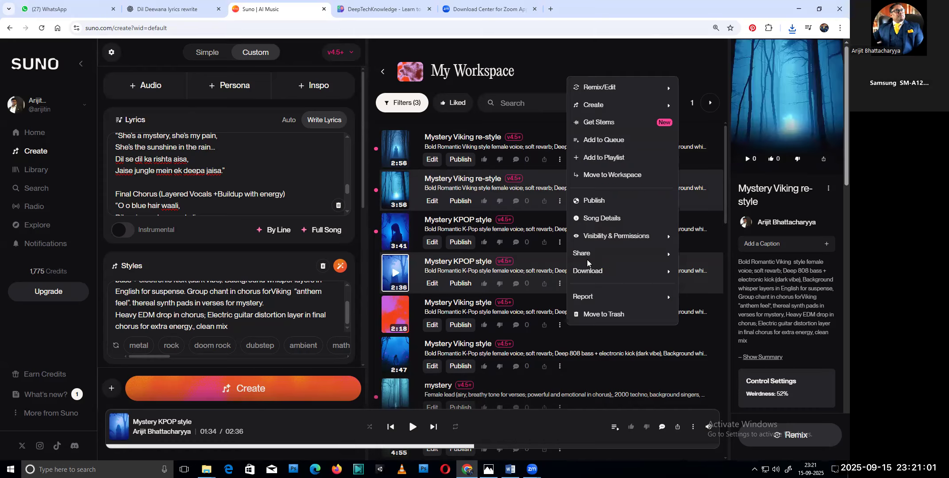
{"action": "left_click", "coordinate": [588, 270]}
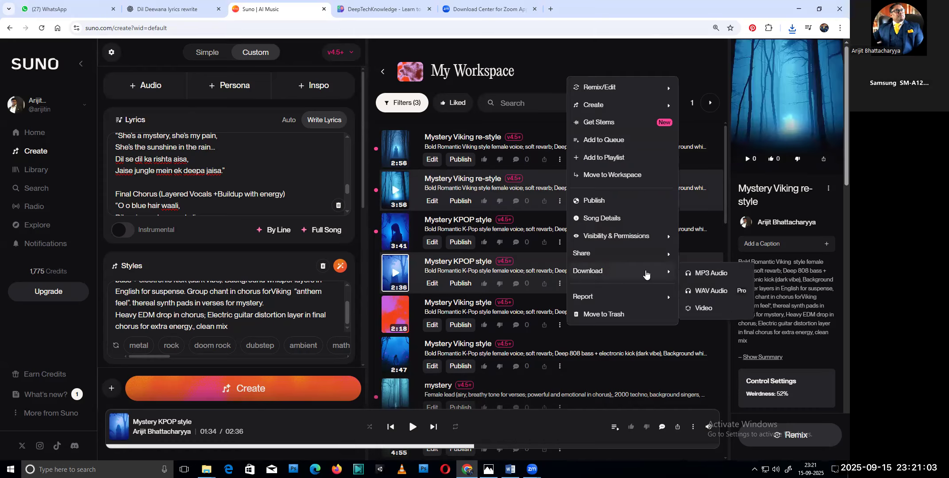
{"action": "left_click", "coordinate": [711, 273]}
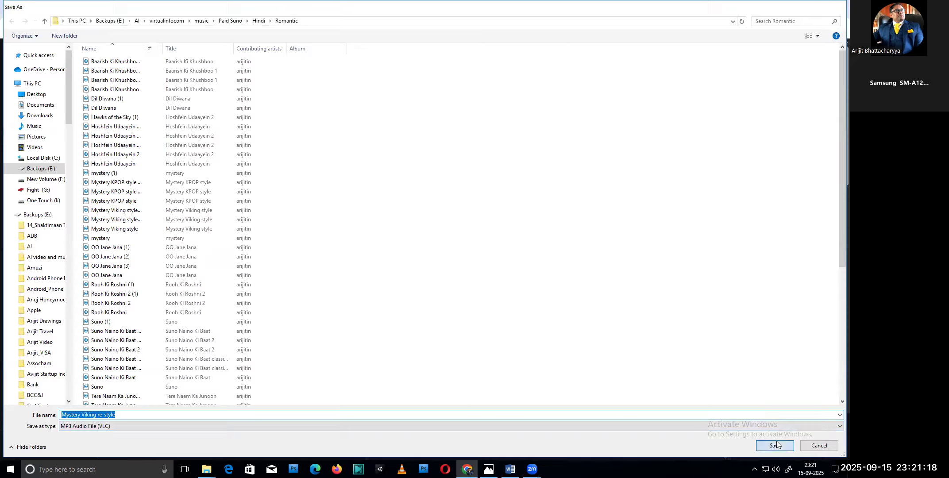
{"action": "left_click", "coordinate": [776, 445]}
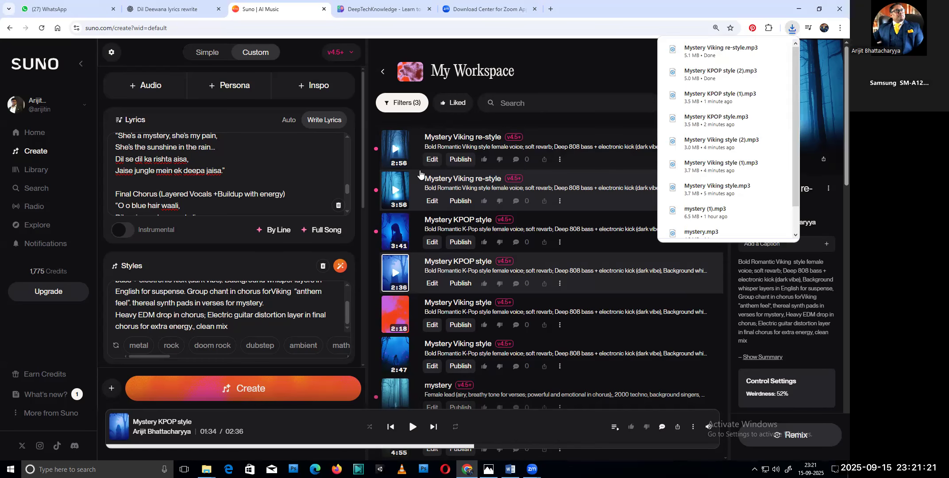
Download the 2:56 "Mystery Viking re-style" song as MP3 audio and save it in the Romantic folder as "Mystery Viking re-style (1)".
{"action": "left_click", "coordinate": [560, 160]}
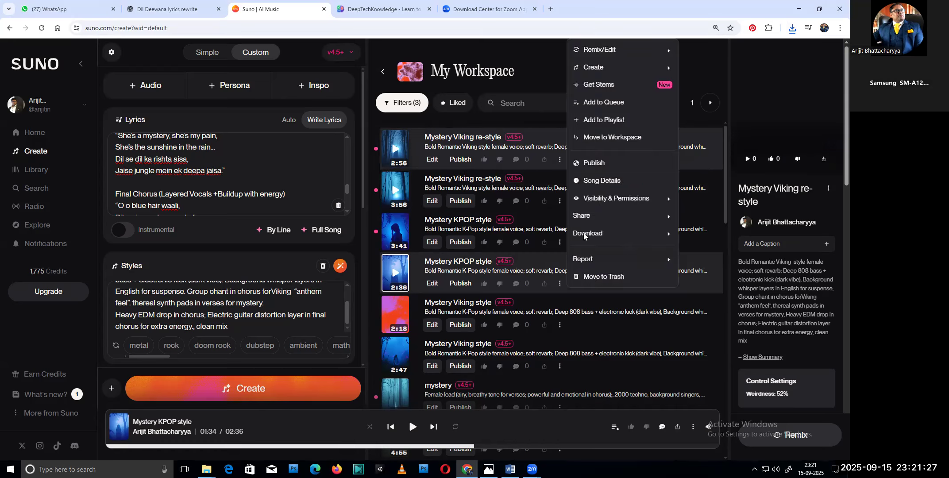
{"action": "left_click", "coordinate": [663, 232]}
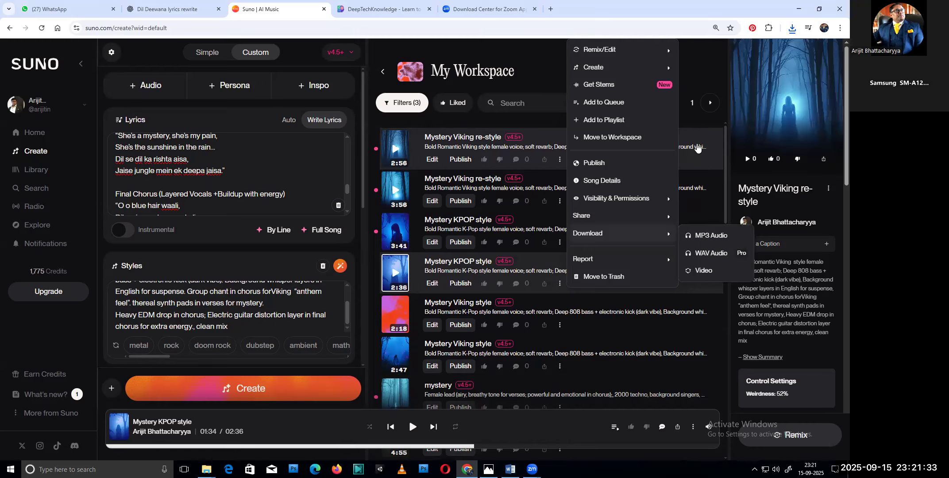
{"action": "left_click", "coordinate": [710, 237]}
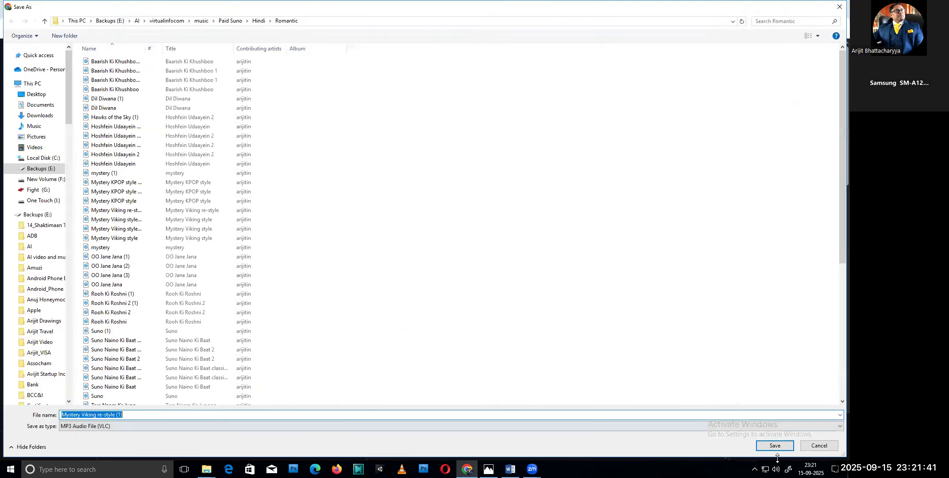
{"action": "left_click", "coordinate": [778, 447]}
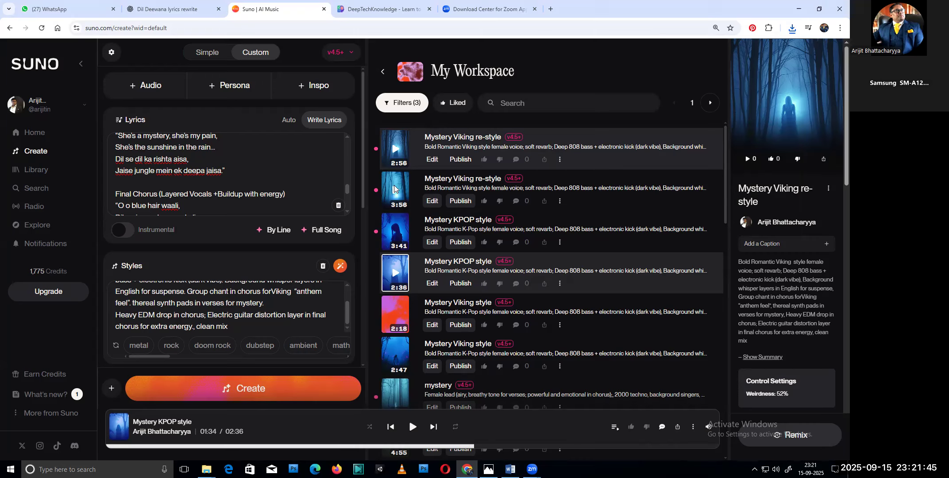
Play the 3:56 "Mystery Viking re-style" song, insert the missing space in "for Viking" in the styles prompt, and pause playback.
{"action": "left_click", "coordinate": [396, 191]}
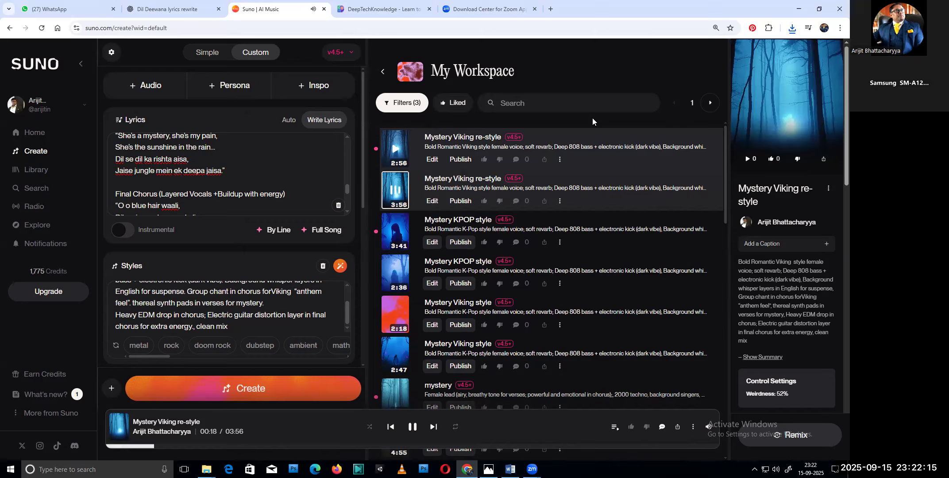
{"action": "left_click", "coordinate": [347, 291]}
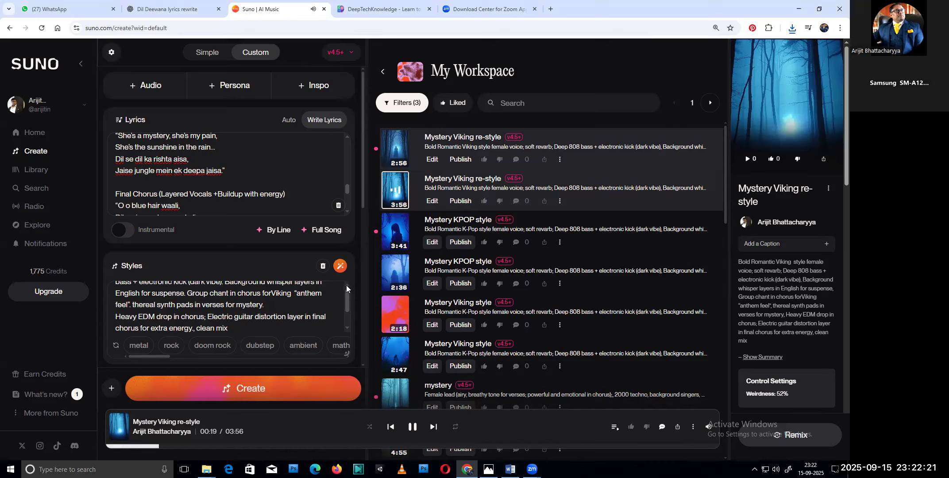
{"action": "left_click", "coordinate": [346, 286]}
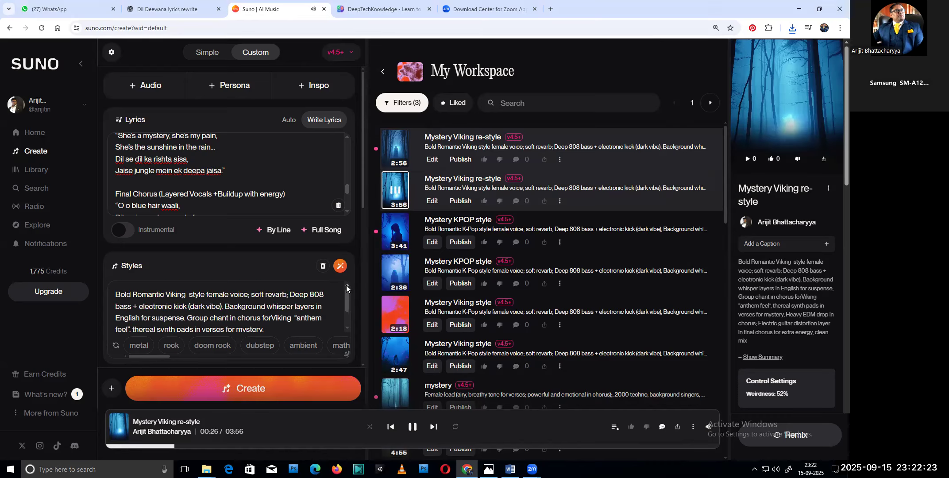
{"action": "left_click", "coordinate": [272, 317]}
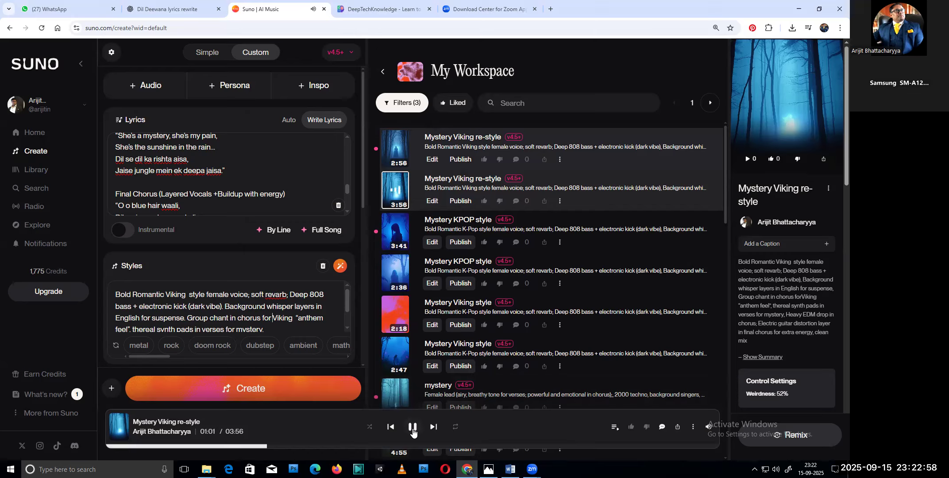
{"action": "left_click", "coordinate": [413, 428]}
{"action": "scroll", "coordinate": [345, 147], "scroll_direction": "up", "scroll_amount": 1}
{"action": "scroll", "coordinate": [345, 147], "scroll_direction": "up", "scroll_amount": 2}
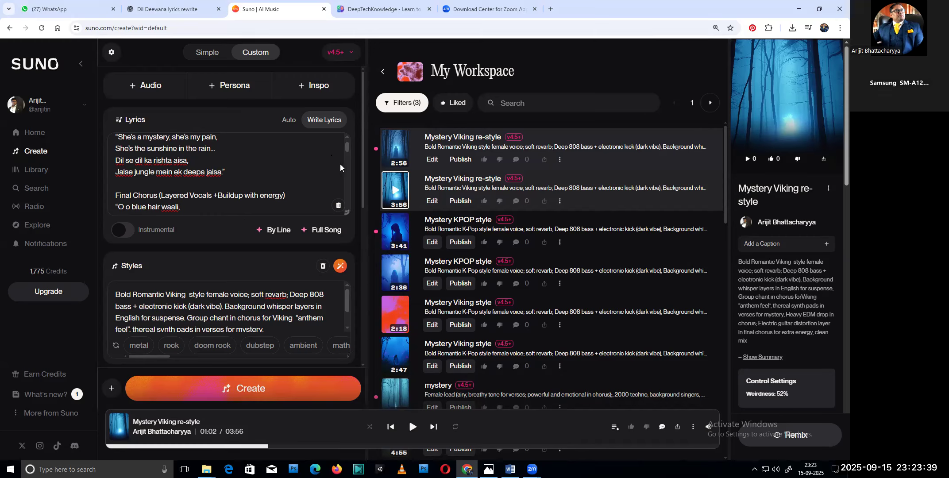
{"action": "scroll", "coordinate": [341, 162], "scroll_direction": "up", "scroll_amount": 3}
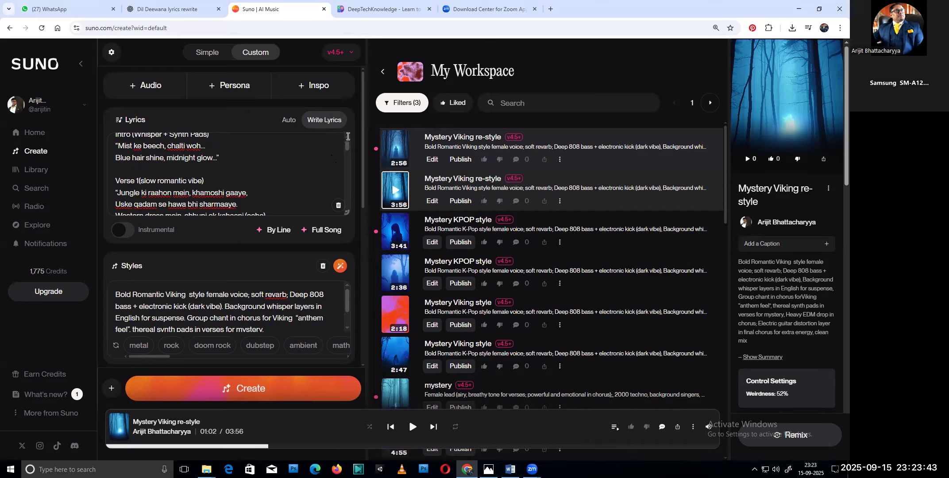
{"action": "scroll", "coordinate": [345, 152], "scroll_direction": "up", "scroll_amount": 1}
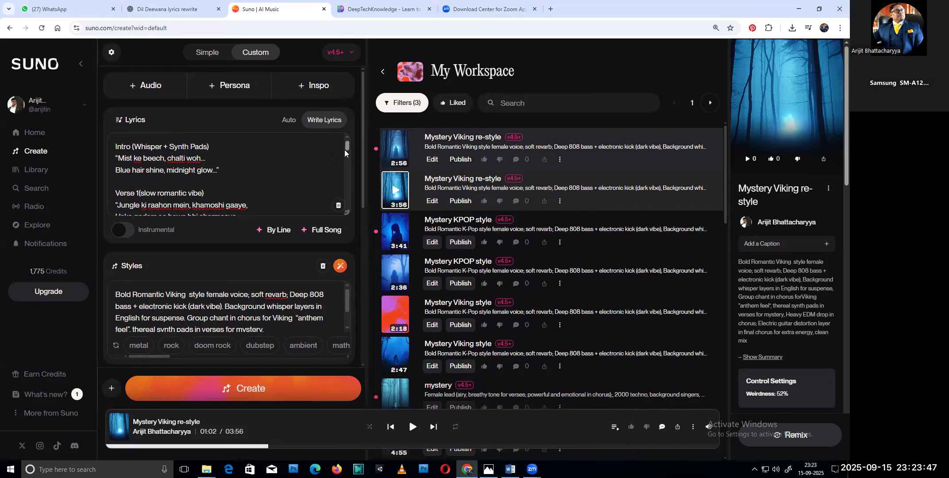
Switch to ChatGPT and send "write the above in English lyrics keeping the Viking tone alive and add few Nordic musical instruments".
{"action": "left_click", "coordinate": [172, 10]}
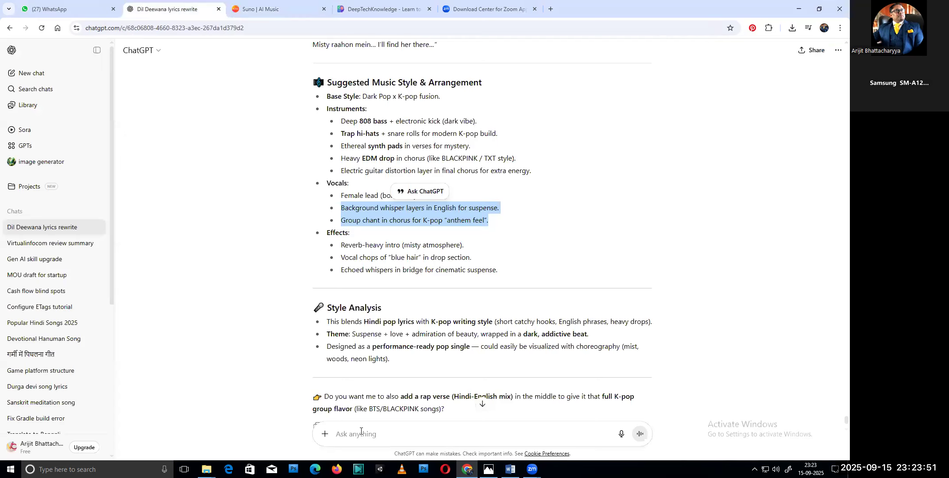
{"action": "left_click", "coordinate": [361, 432]}
{"action": "type", "text": "write t"}
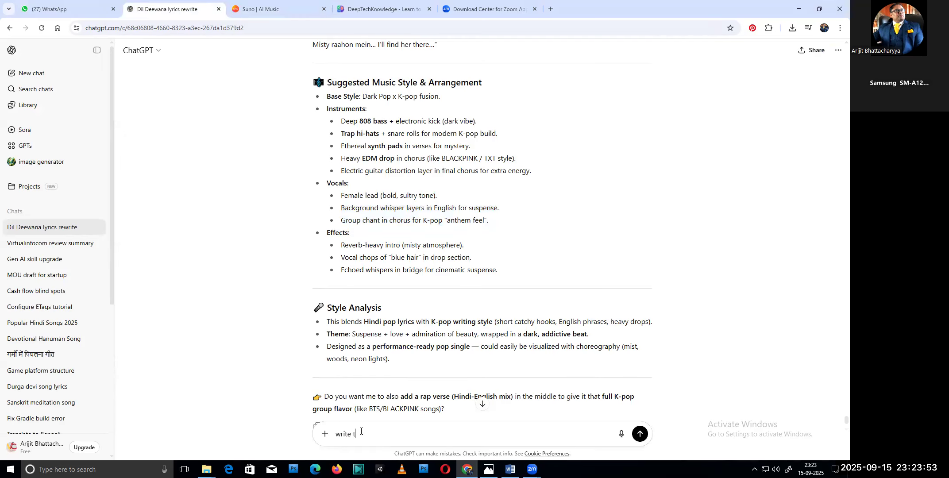
{"action": "type", "text": "he above in English lyrics keeping the"}
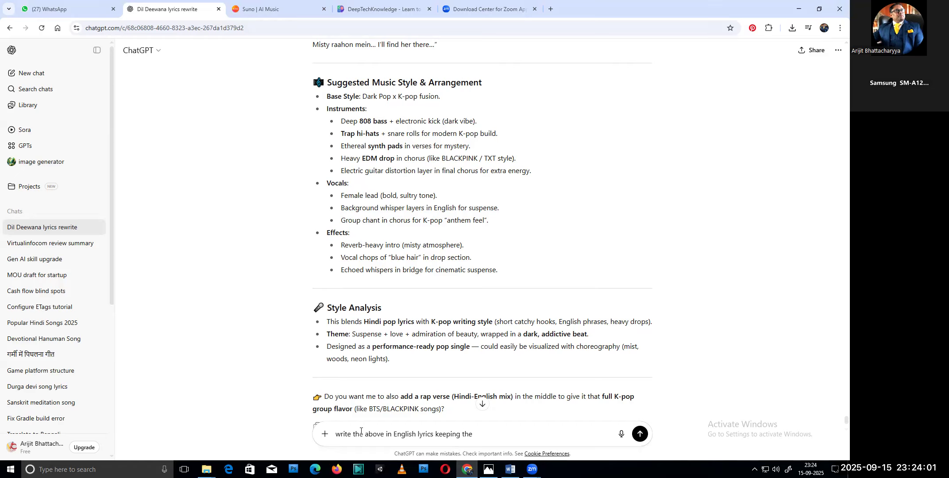
{"action": "type", "text": " Viking tone alive and add"}
{"action": "type", "text": "few"}
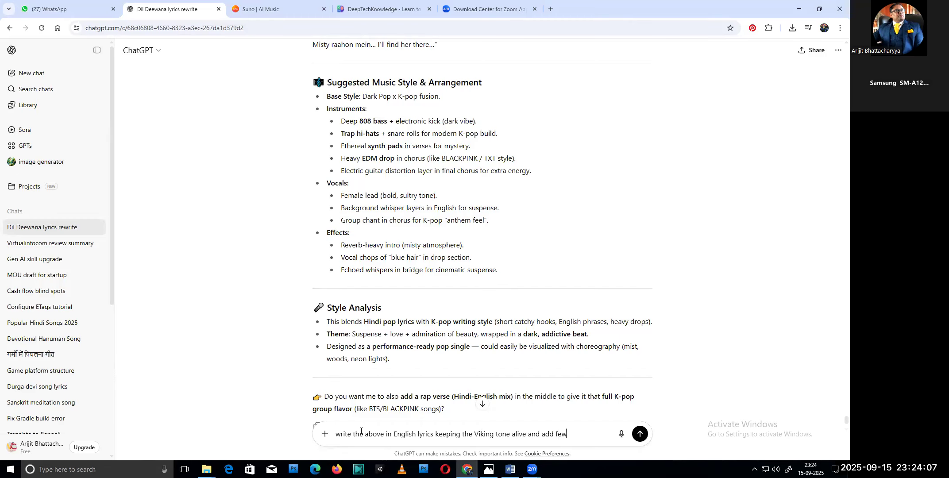
{"action": "type", "text": " Nordic musical "}
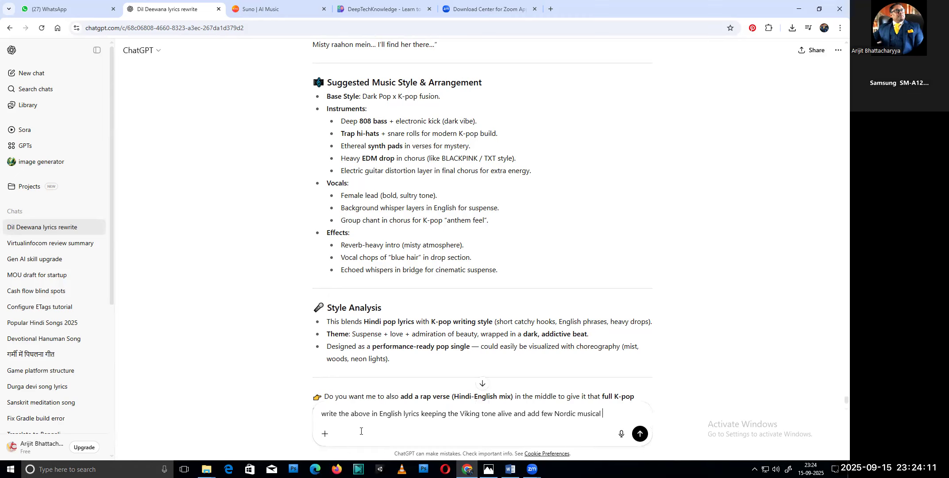
{"action": "type", "text": "intruments"}
{"action": "right_click", "coordinate": [618, 414]}
{"action": "left_click", "coordinate": [635, 215]}
{"action": "key", "text": "Return"}
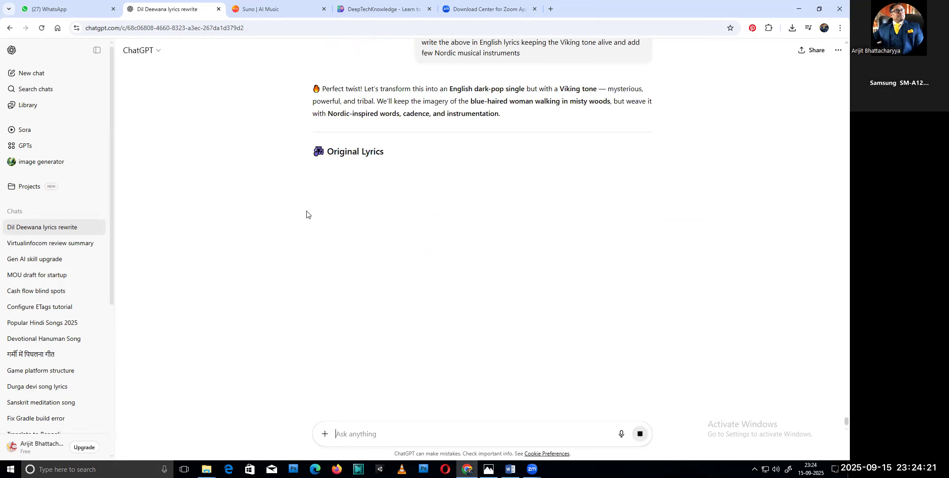
Copy "Dark Pop x Viking Fusion" from the ChatGPT lyrics heading and set it as the song title in Suno.
{"action": "left_click_drag", "start_coordinate": [389, 153], "coordinate": [489, 153]}
{"action": "key", "text": "ctrl+c"}
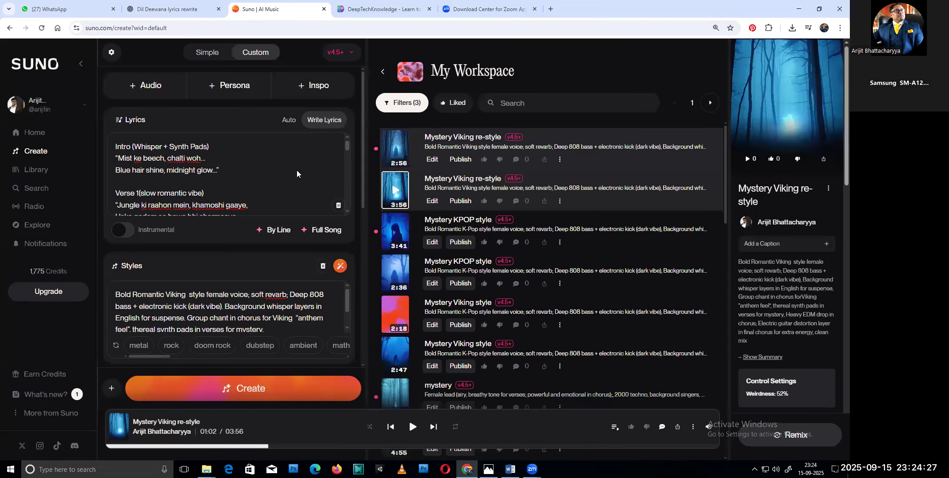
{"action": "left_click", "coordinate": [262, 11]}
{"action": "left_click", "coordinate": [364, 318]}
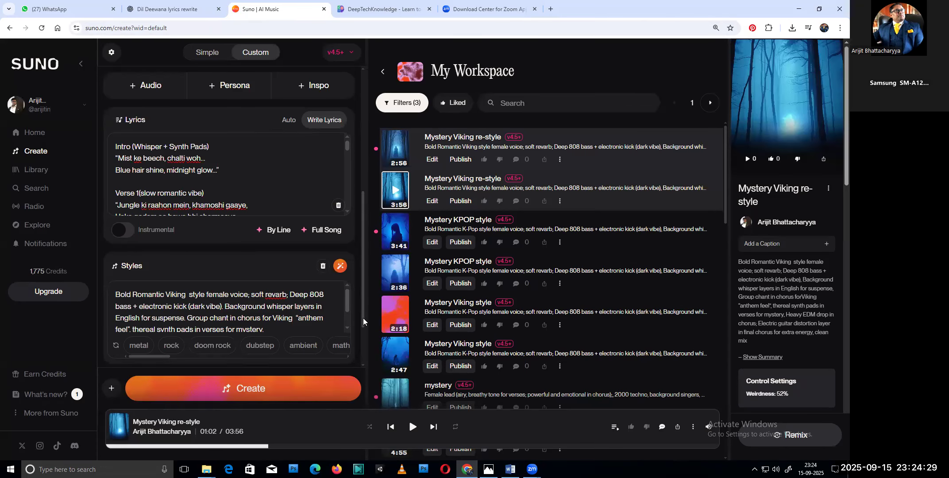
{"action": "scroll", "coordinate": [245, 307], "scroll_direction": "down", "scroll_amount": 2}
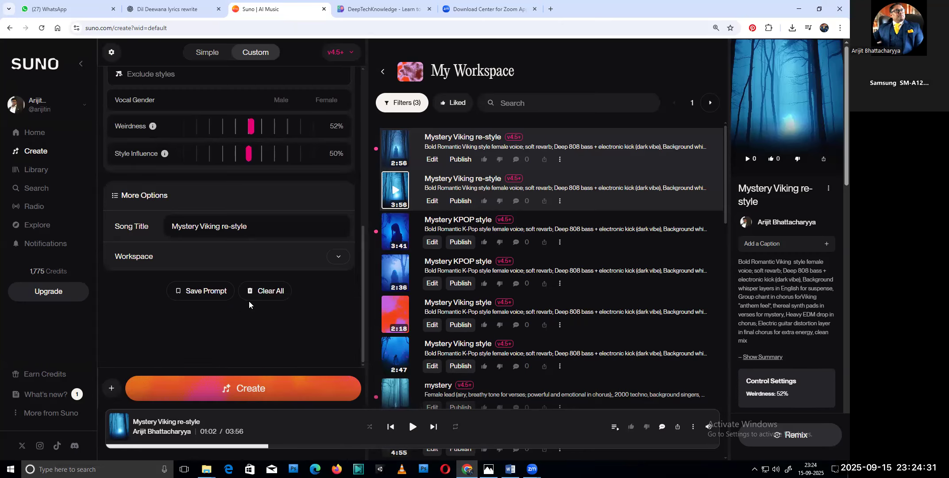
{"action": "left_click", "coordinate": [249, 227]}
Switch to the mystry document in Word and add "Dark Pop x Viking Fusion" two lines below the outro.
{"action": "left_click", "coordinate": [510, 469]}
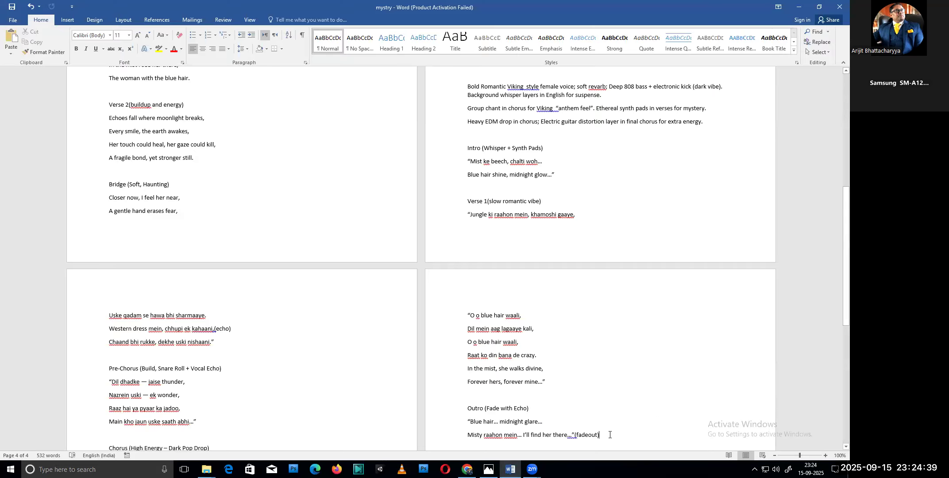
{"action": "key", "text": "Return"}
{"action": "key", "text": "Return"}
{"action": "key", "text": "ctrl+v"}
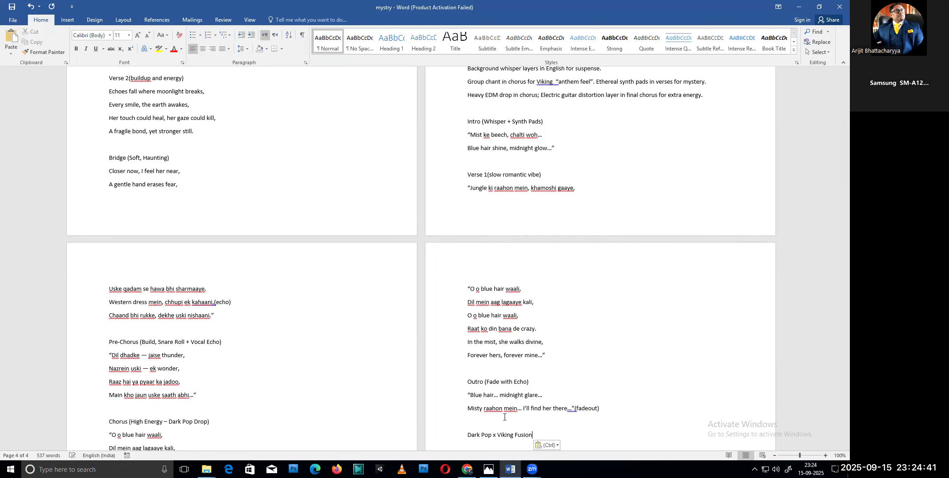
Copy the ChatGPT reply from the Original Lyrics heading through its closing question and paste it at the end of the Word document.
{"action": "left_click", "coordinate": [467, 470]}
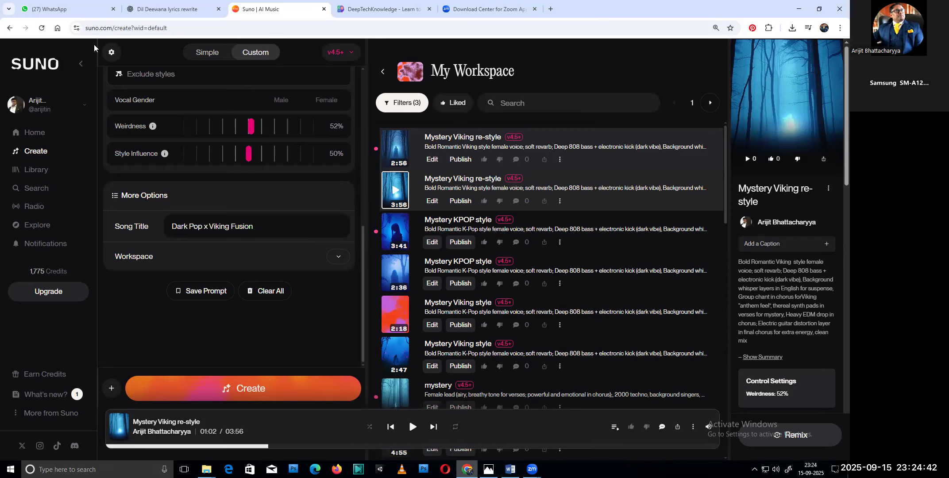
{"action": "left_click", "coordinate": [183, 12]}
{"action": "left_click_drag", "start_coordinate": [297, 155], "coordinate": [392, 346]}
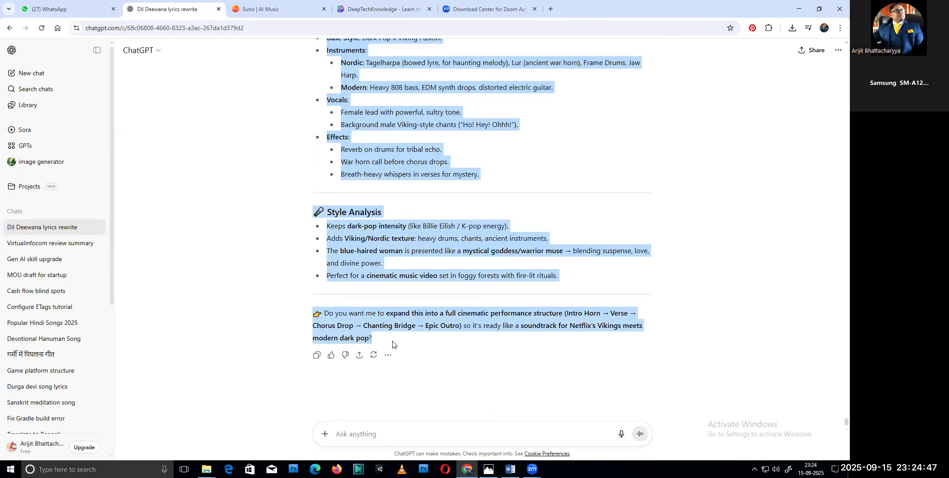
{"action": "left_click", "coordinate": [510, 470]}
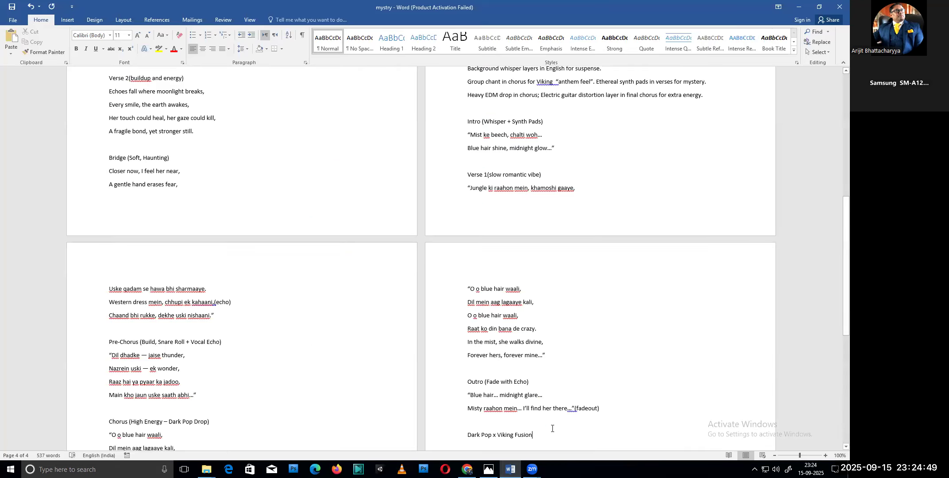
{"action": "key", "text": "ctrl+v"}
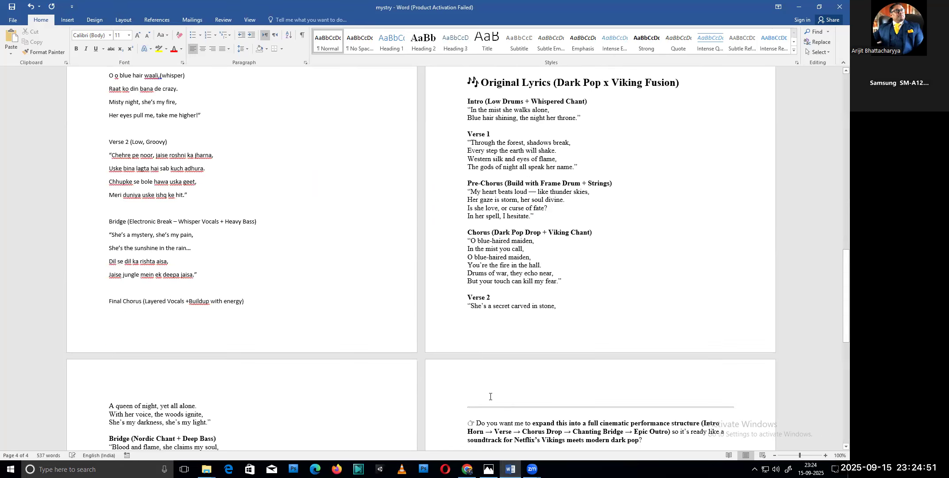
Copy the English lyrics from Intro through Outro in ChatGPT and replace the Hindi lyrics in Suno with them.
{"action": "left_click", "coordinate": [467, 469]}
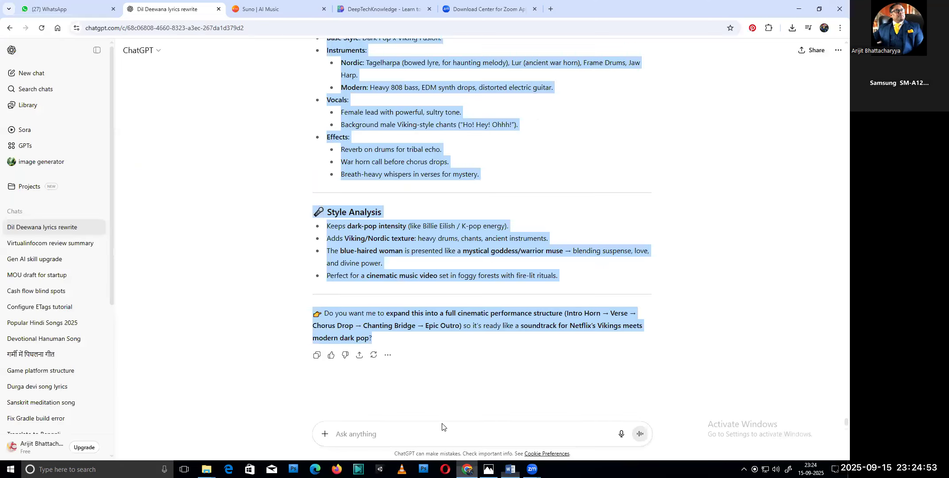
{"action": "left_click", "coordinate": [298, 216]}
{"action": "scroll", "coordinate": [298, 221], "scroll_direction": "up", "scroll_amount": 15}
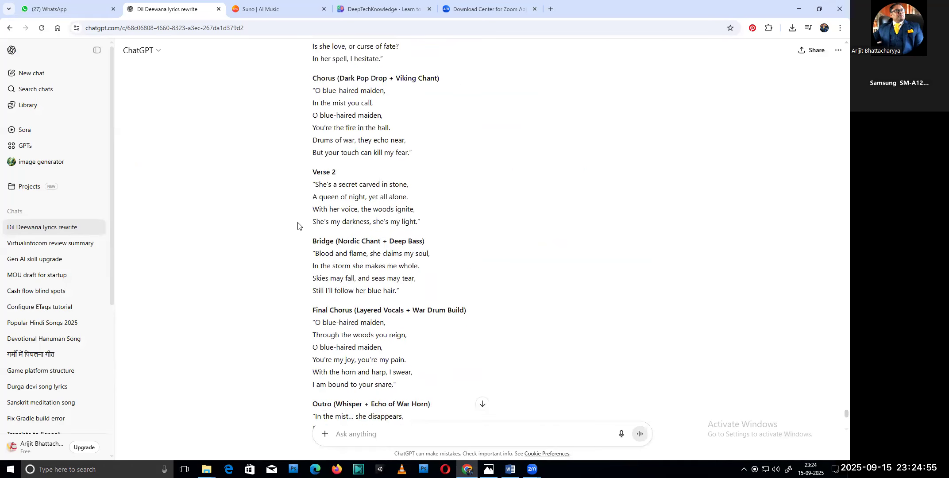
{"action": "scroll", "coordinate": [298, 226], "scroll_direction": "up", "scroll_amount": 5}
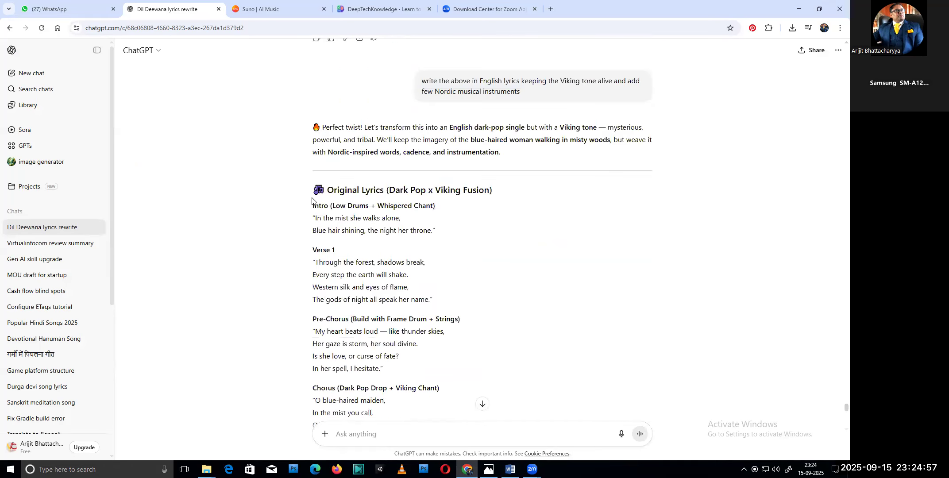
{"action": "left_click_drag", "start_coordinate": [310, 210], "coordinate": [443, 361]}
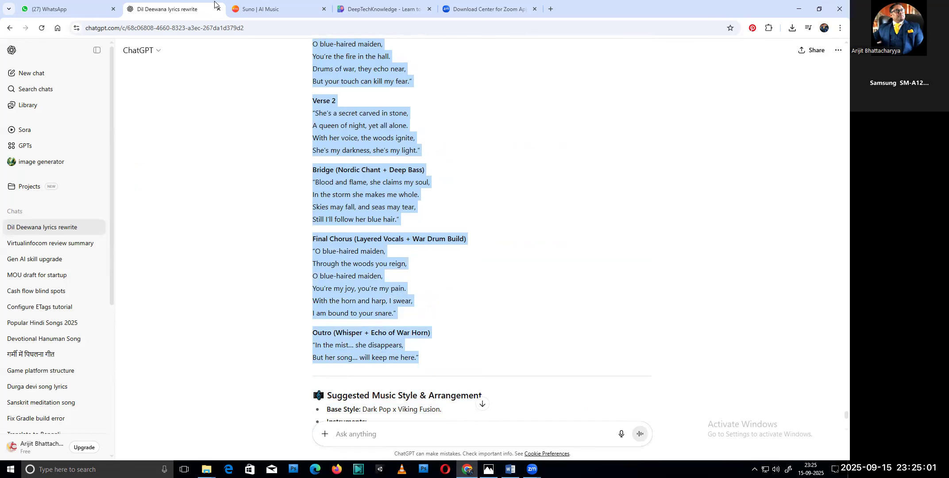
{"action": "left_click", "coordinate": [261, 9]}
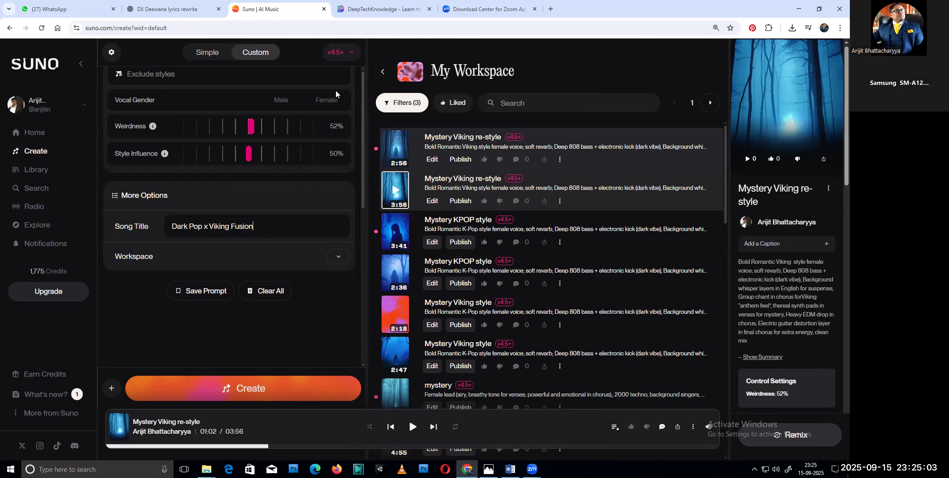
{"action": "scroll", "coordinate": [266, 124], "scroll_direction": "up", "scroll_amount": 6}
{"action": "left_click", "coordinate": [207, 170]}
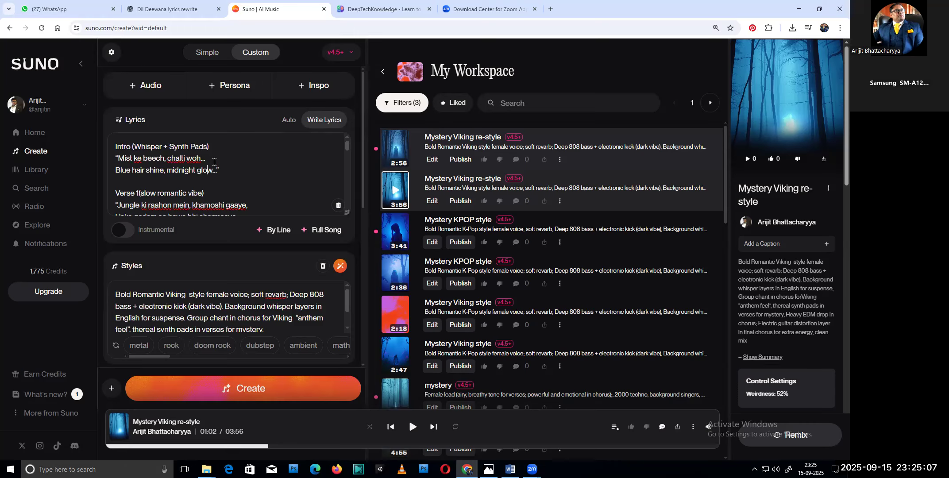
{"action": "key", "text": "ctrl+End"}
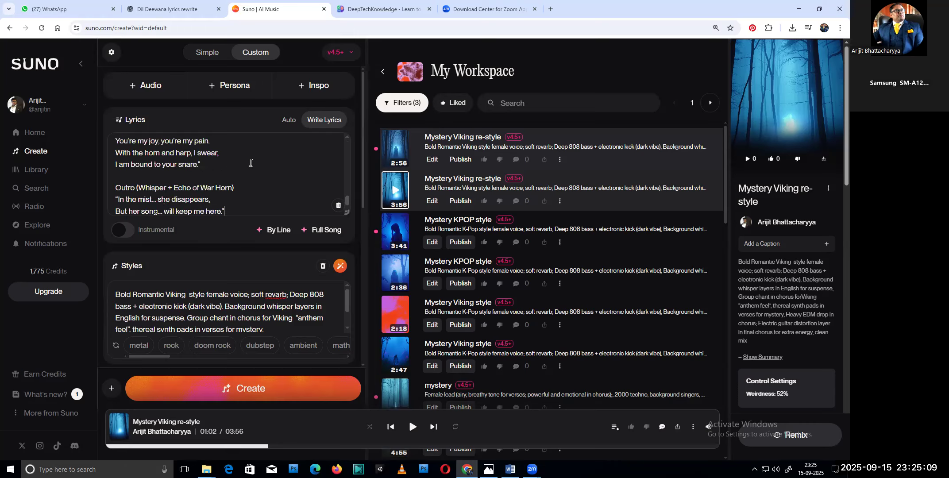
Add "( build suspense)" to the Verse 1 heading in the lyrics.
{"action": "scroll", "coordinate": [346, 144], "scroll_direction": "up", "scroll_amount": 5}
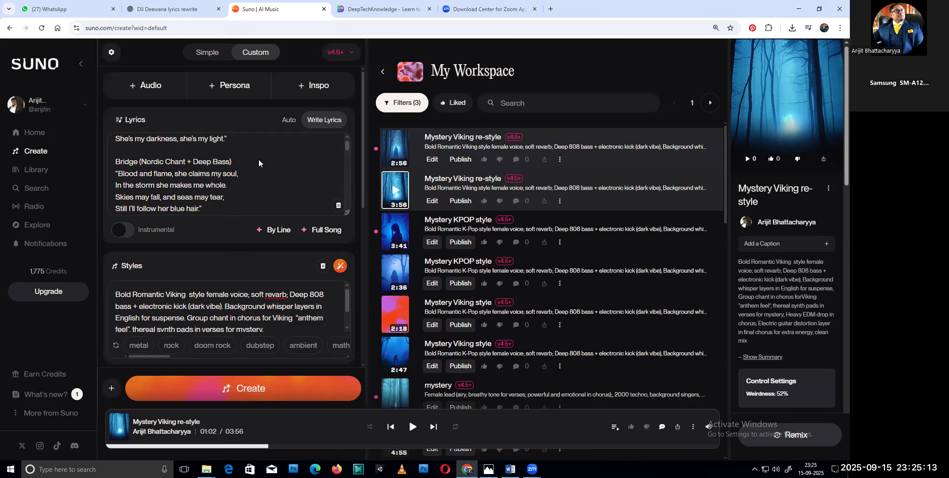
{"action": "scroll", "coordinate": [209, 153], "scroll_direction": "up", "scroll_amount": 10}
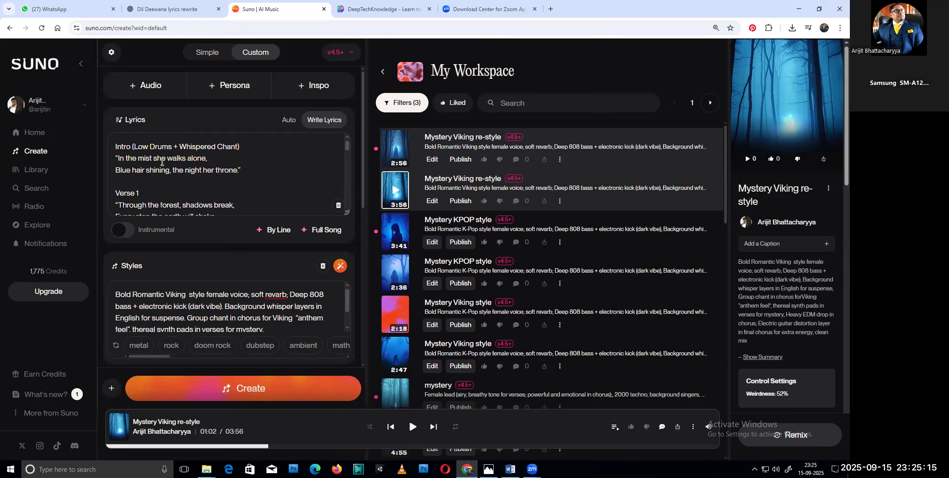
{"action": "left_click", "coordinate": [136, 195]}
{"action": "type", "text": "( build suspense)"}
In Verse 1, add "(echo)" after "Every step the earth will shake." and "(lubs)" after "Western silk and eyes of flame,".
{"action": "left_click_drag", "start_coordinate": [348, 148], "coordinate": [348, 150]}
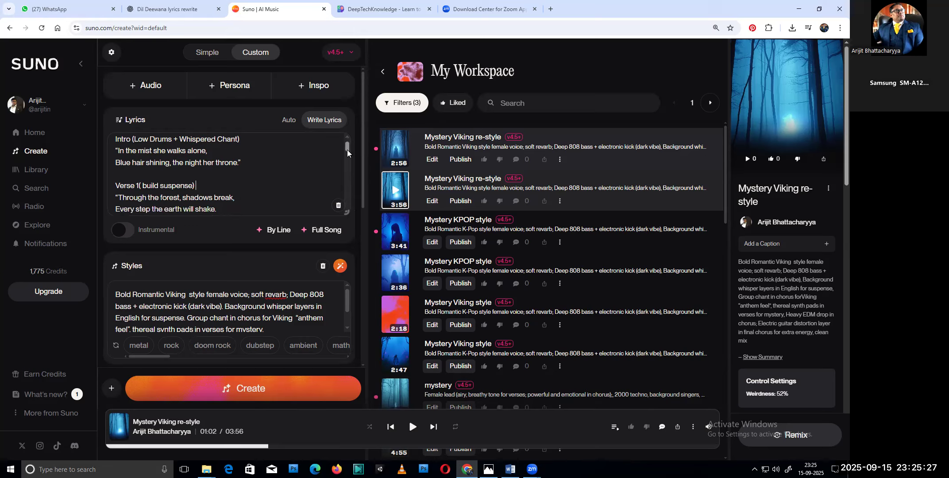
{"action": "scroll", "coordinate": [231, 200], "scroll_direction": "down", "scroll_amount": 1}
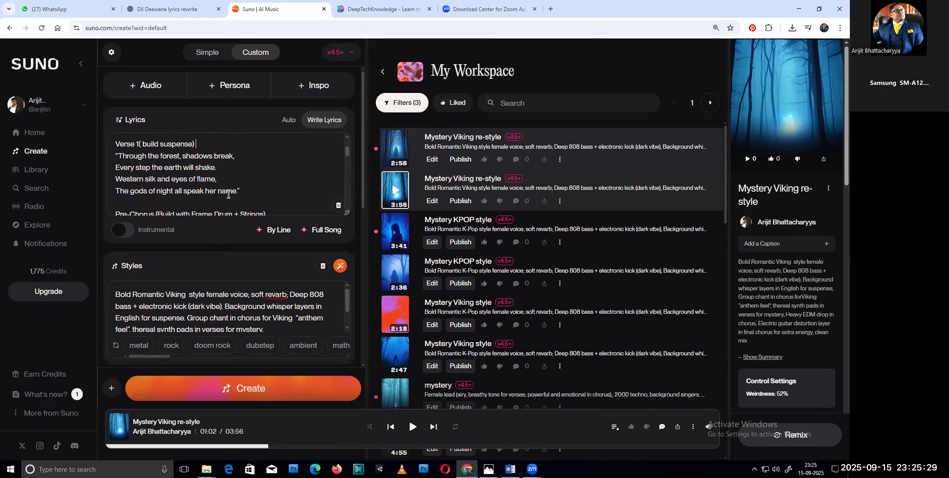
{"action": "left_click", "coordinate": [225, 167]}
{"action": "type", "text": "(echo)"}
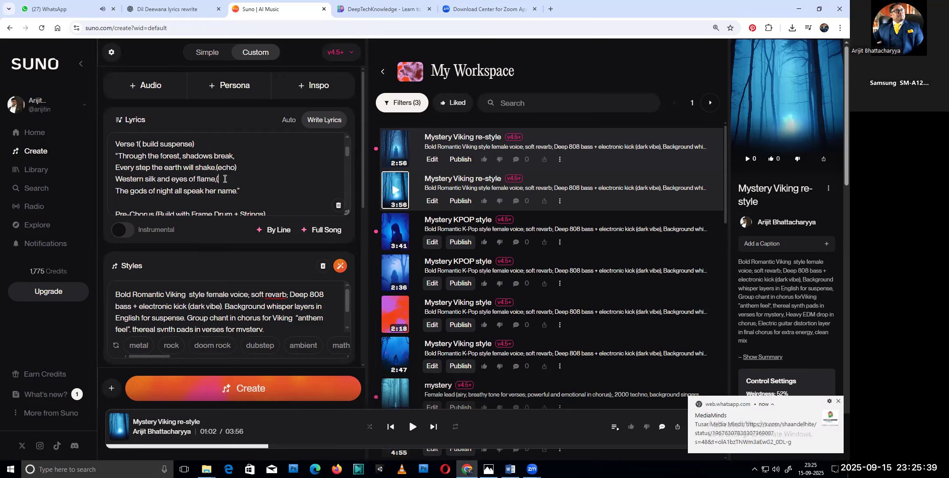
{"action": "type", "text": "lubs)"}
Add "+ build energy" inside the parentheses of the Pre-Chorus heading, after "Strings".
{"action": "left_click_drag", "start_coordinate": [346, 151], "coordinate": [345, 156]}
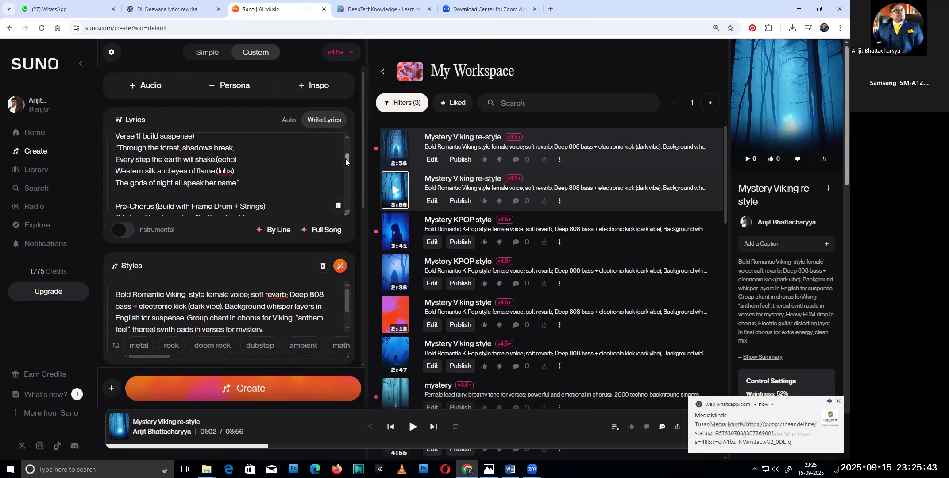
{"action": "scroll", "coordinate": [227, 171], "scroll_direction": "down", "scroll_amount": 1}
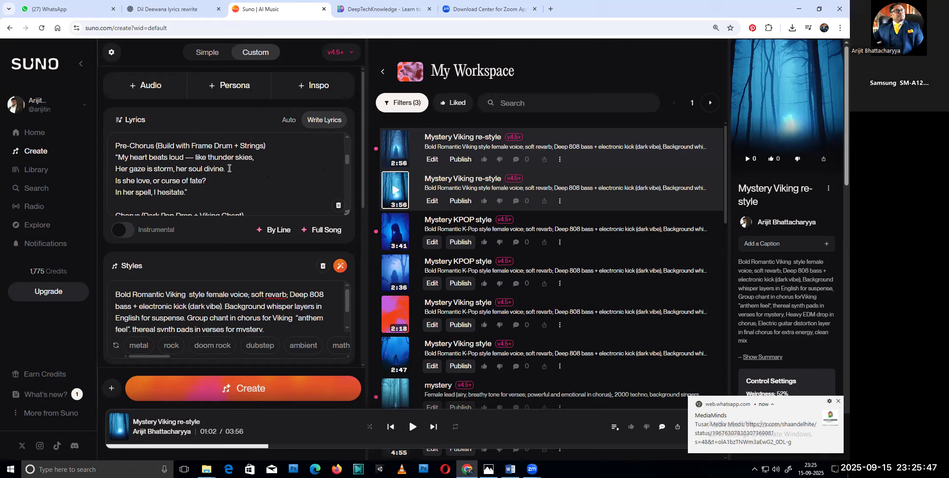
{"action": "left_click", "coordinate": [265, 146]}
{"action": "type", "text": "+ build energy"}
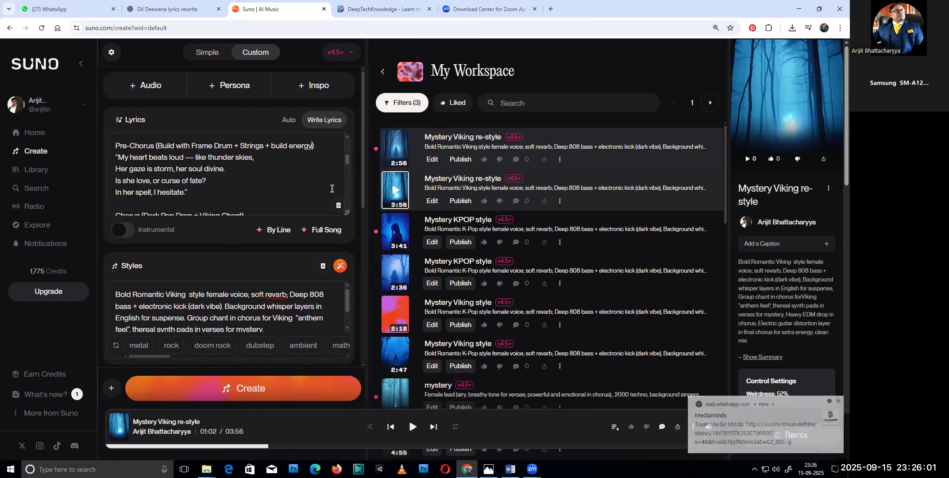
{"action": "left_click_drag", "start_coordinate": [347, 158], "coordinate": [347, 164]}
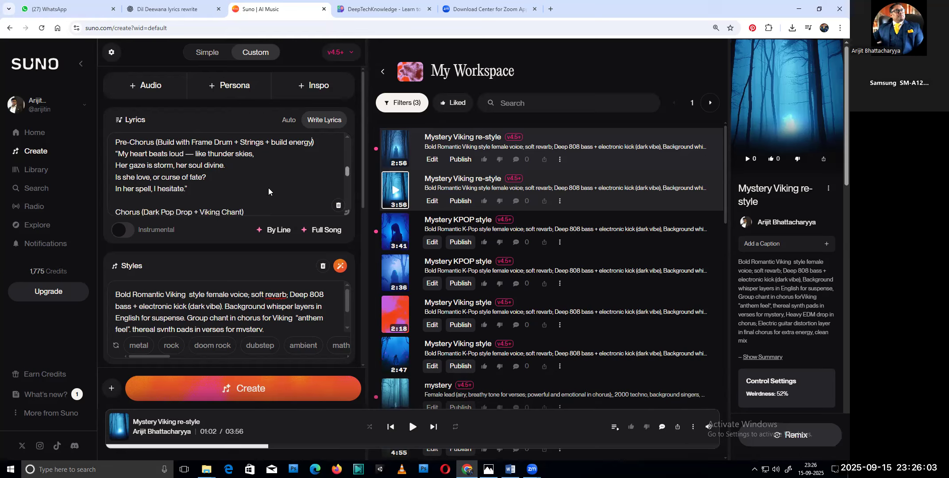
{"action": "scroll", "coordinate": [263, 196], "scroll_direction": "down", "scroll_amount": 3}
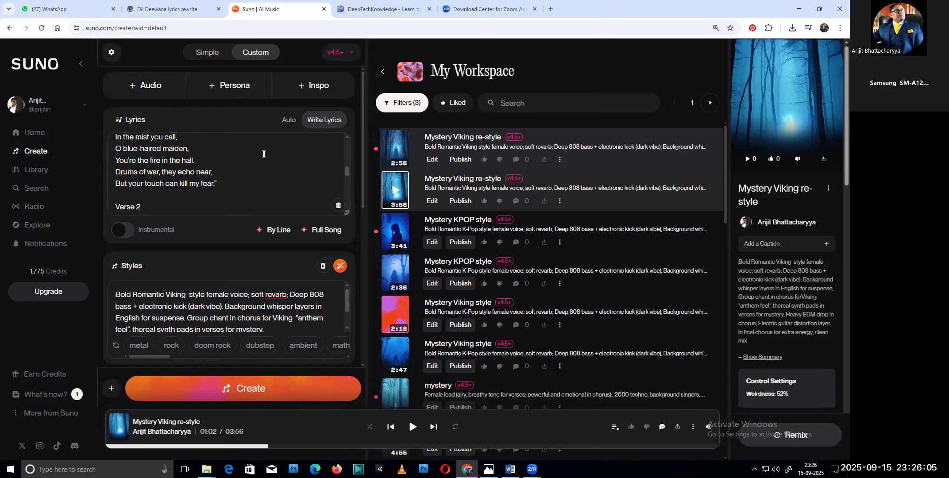
Add "(musical bits grow)" to the Verse 2 heading in the lyrics.
{"action": "left_click", "coordinate": [150, 204]}
{"action": "type", "text": "(musical bits grow)"}
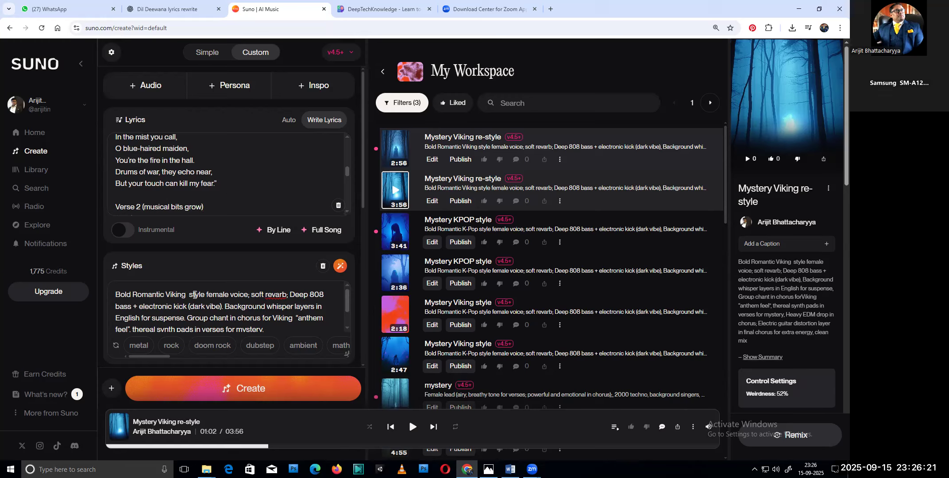
In the Outro, add "(fadeout)" after the final line and "(Norway deep vocal voice)" after "she disappears,".
{"action": "left_click_drag", "start_coordinate": [346, 169], "coordinate": [346, 183]}
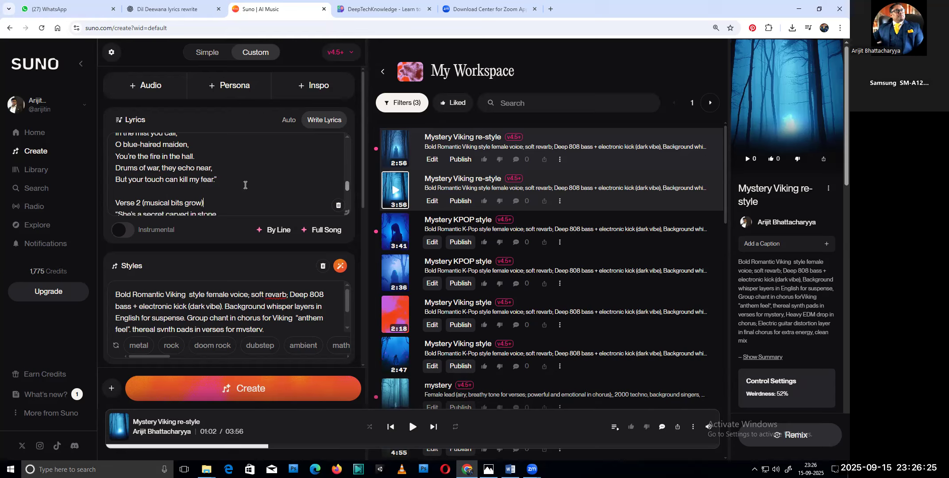
{"action": "scroll", "coordinate": [215, 175], "scroll_direction": "down", "scroll_amount": 3}
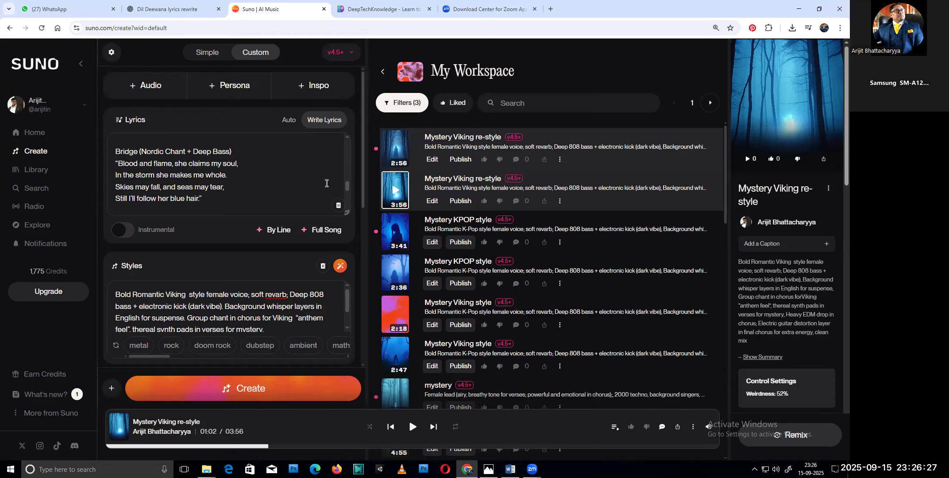
{"action": "left_click_drag", "start_coordinate": [347, 189], "coordinate": [351, 200]}
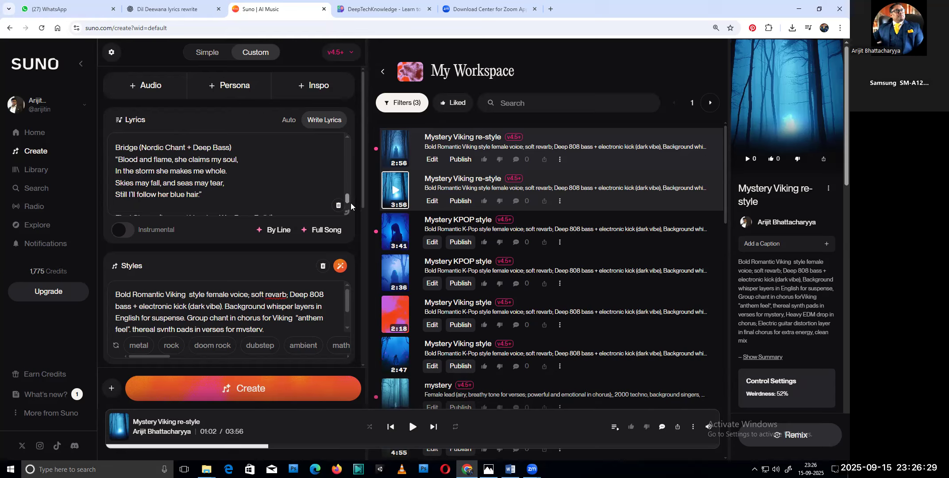
{"action": "scroll", "coordinate": [349, 199], "scroll_direction": "down", "scroll_amount": 2}
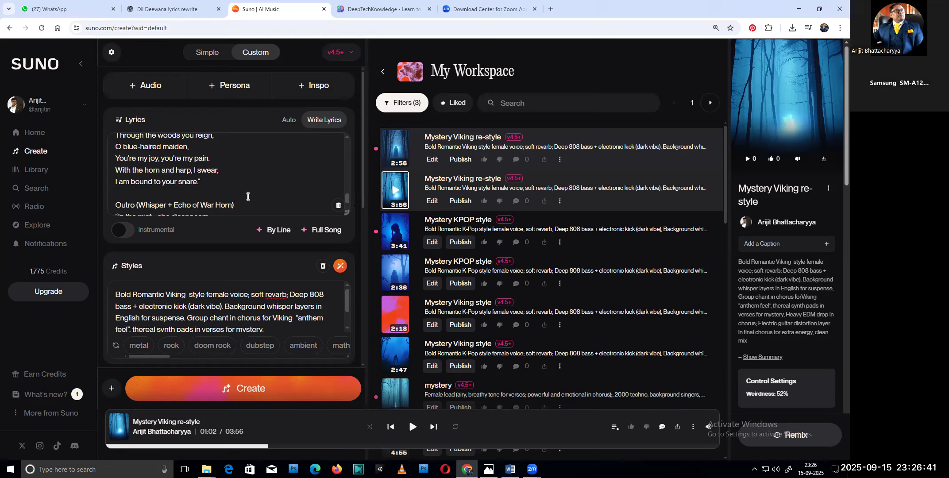
{"action": "scroll", "coordinate": [239, 207], "scroll_direction": "down", "scroll_amount": 1}
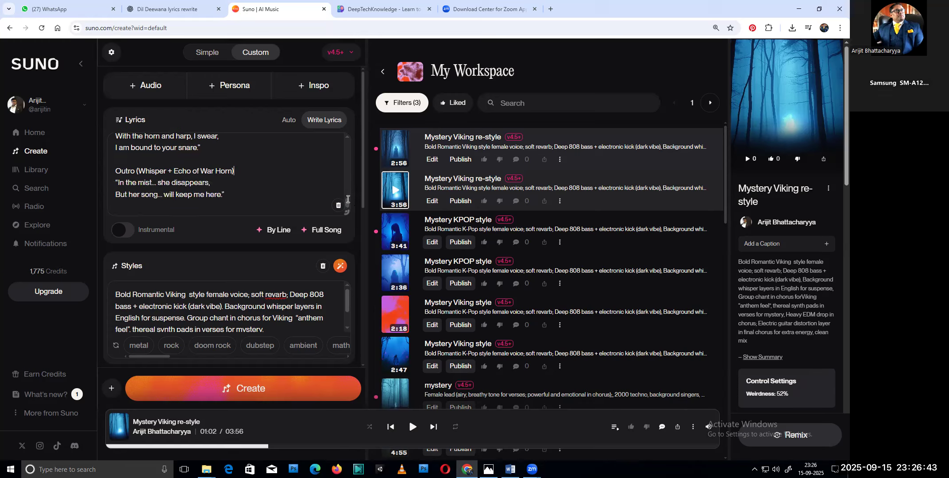
{"action": "left_click", "coordinate": [235, 192]}
{"action": "type", "text": "("}
{"action": "type", "text": "fadeout)"}
{"action": "type", "text": " (Nowa"}
{"action": "type", "text": "y "}
{"action": "type", "text": "deep v"}
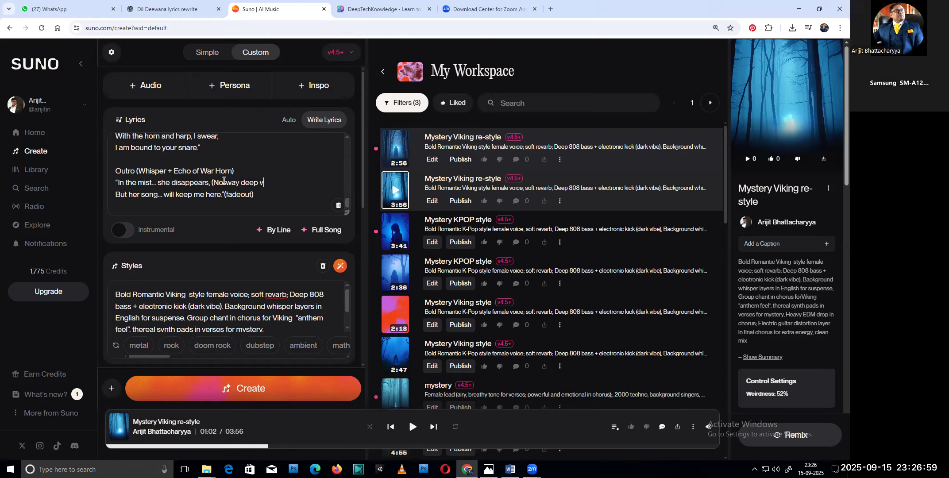
{"action": "type", "text": "ocal voice)"}
{"action": "scroll", "coordinate": [346, 318], "scroll_direction": "down", "scroll_amount": 1}
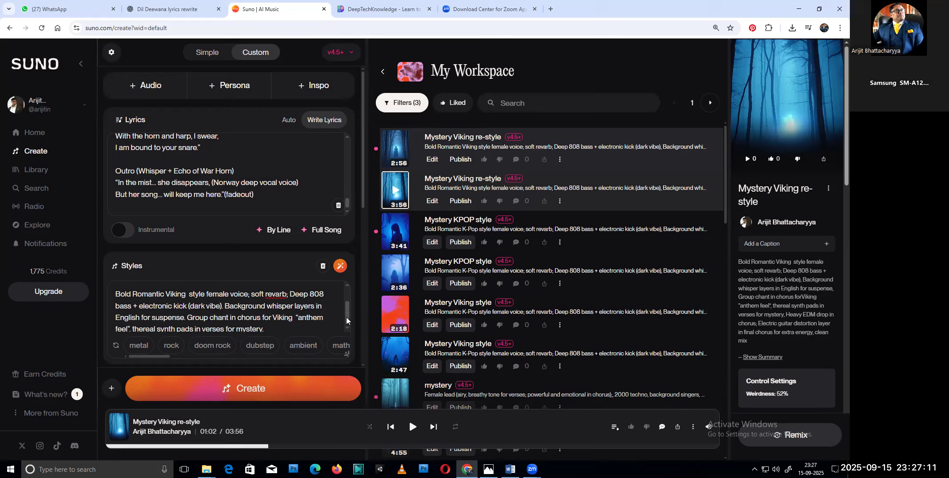
Replace "clean mix" at the end of the style description with "Ancient Viking war drums;".
{"action": "left_click", "coordinate": [264, 323]}
{"action": "key", "text": "Return"}
{"action": "type", "text": "Heavy EDM drop in chorus; Electric guitar distortion layer in final chorus for extra energy, clean mix"}
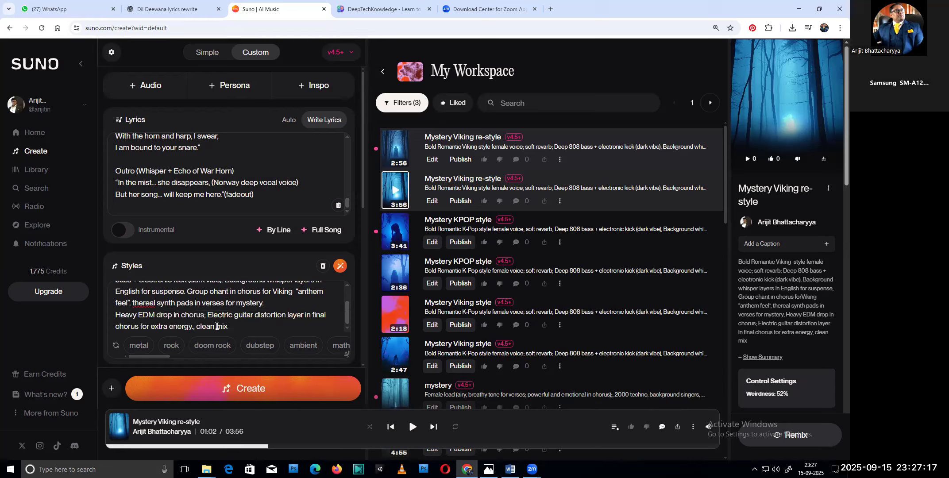
{"action": "left_click_drag", "start_coordinate": [228, 326], "coordinate": [197, 326]}
{"action": "type", "text": "Ancient Viki"}
{"action": "type", "text": "ng war "}
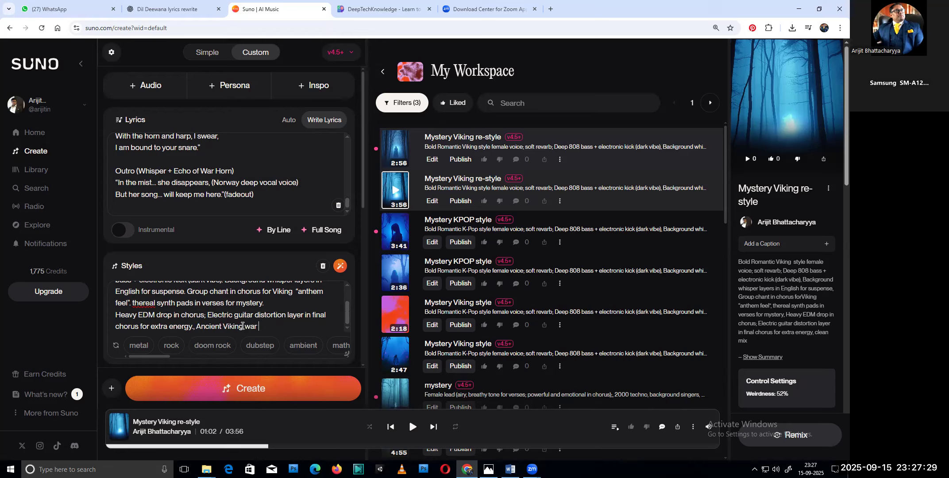
{"action": "type", "text": "drums,"}
{"action": "scroll", "coordinate": [362, 344], "scroll_direction": "down", "scroll_amount": 6}
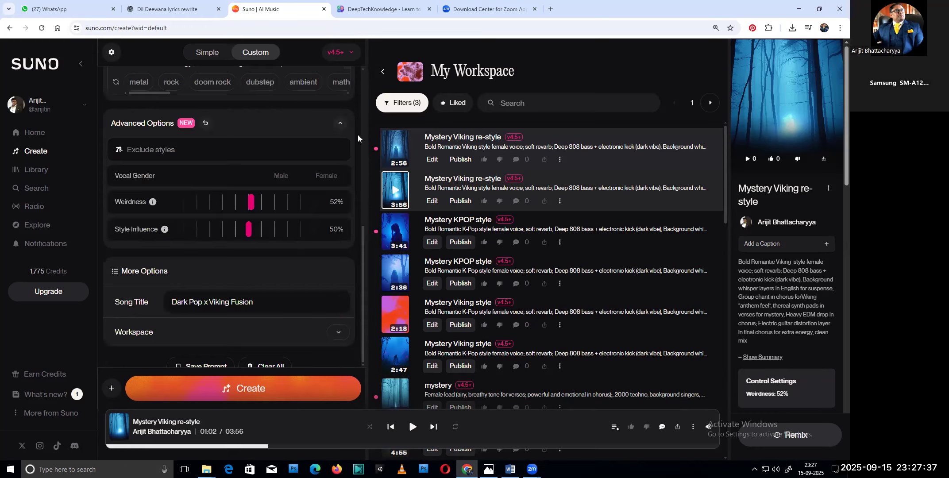
Copy the complete edited lyrics and paste them at the end of the mystry document in Word.
{"action": "scroll", "coordinate": [361, 113], "scroll_direction": "up", "scroll_amount": 4}
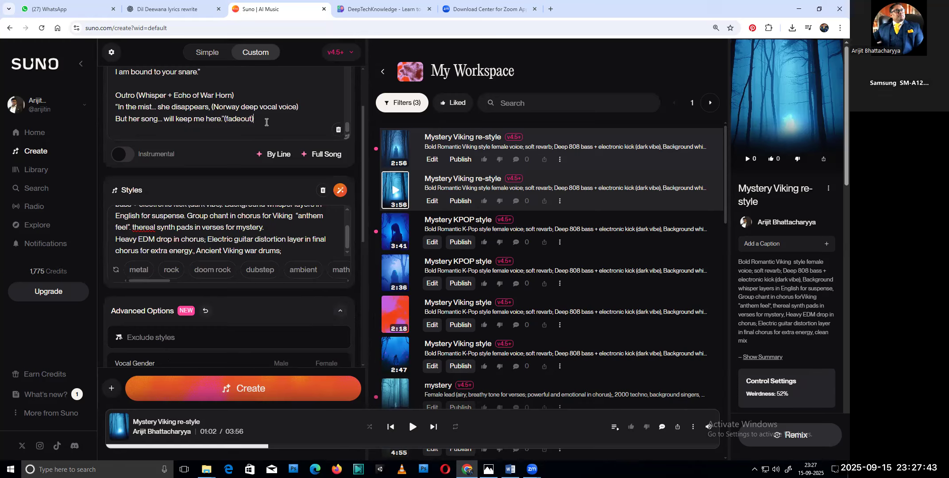
{"action": "key", "text": "ctrl+a"}
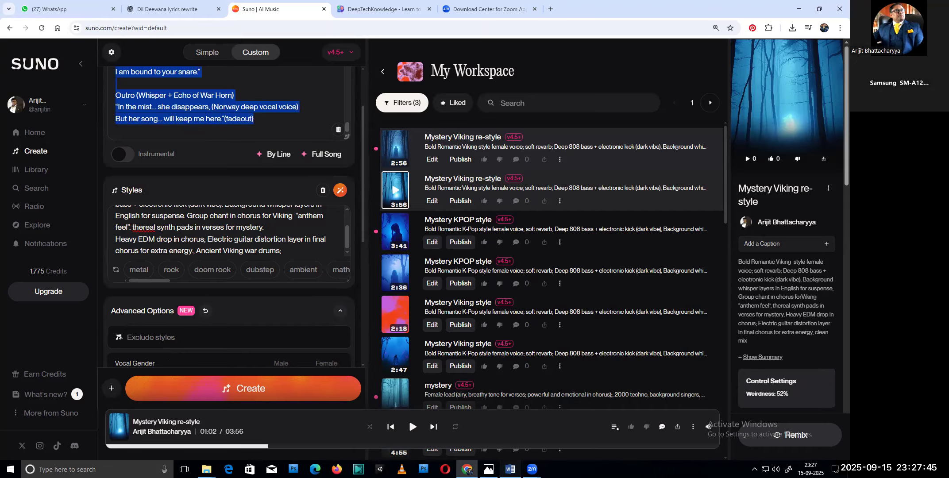
{"action": "key", "text": "alt+Tab"}
{"action": "scroll", "coordinate": [654, 419], "scroll_direction": "down", "scroll_amount": 1}
{"action": "key", "text": "ctrl+v"}
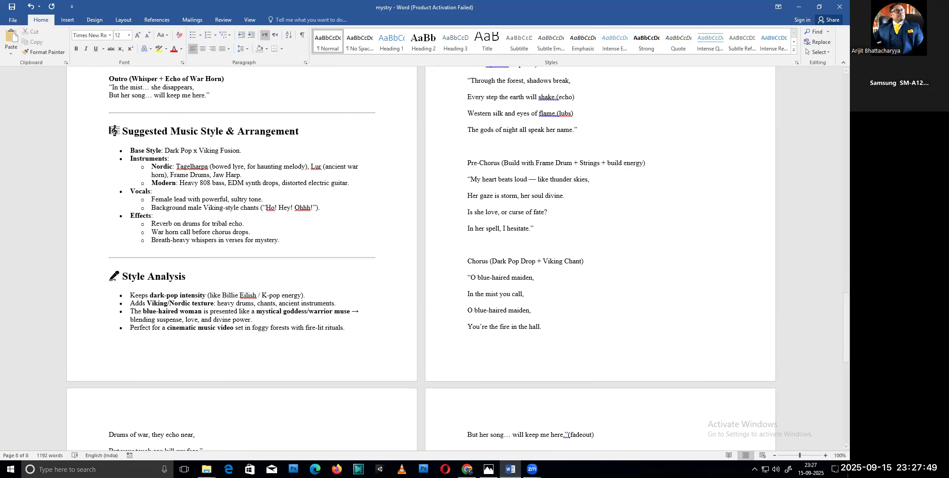
Copy the full style description from Suno and paste it below the lyrics in the Word document.
{"action": "left_click", "coordinate": [467, 469]}
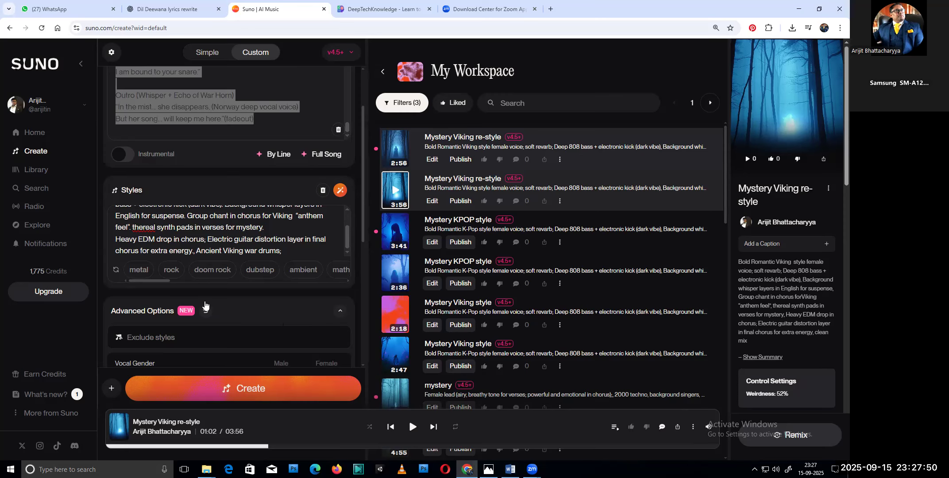
{"action": "left_click", "coordinate": [182, 227]}
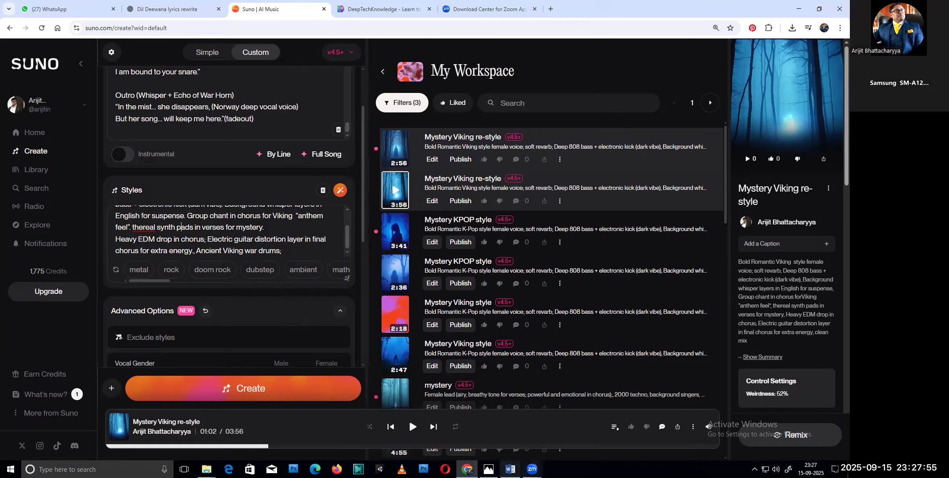
{"action": "left_click", "coordinate": [510, 469]}
{"action": "type", "text": "Bold Romantic Viking style female voice; soft reverb; Deep 808 bass + electronic kick (dark vibe). Background whisper layers in English for suspense. Group chant in chorus for Viking \"anthem feel\". thereal synth pads in verses for mystery. Heavy EDM drop in chorus; Electric guitar distortion layer in final chorus for extra energy, Ancient Viking war drums;"}
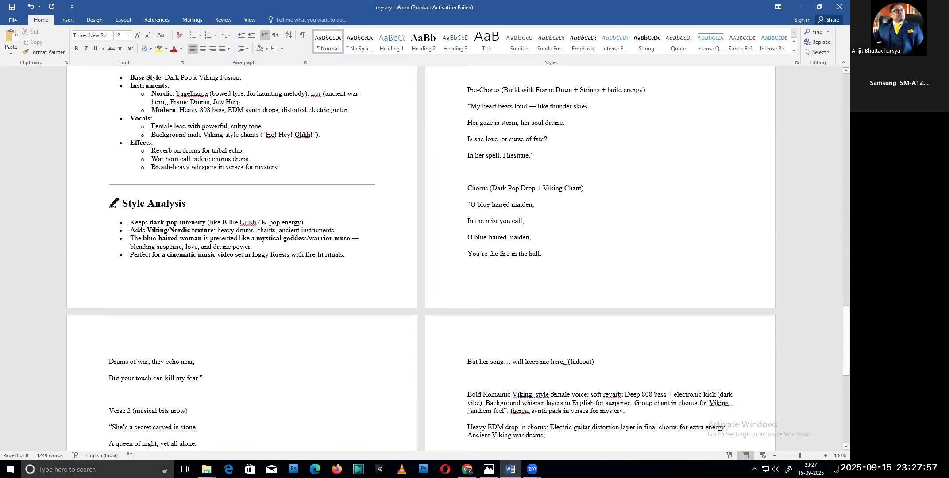
Return to Suno and generate the "Dark Pop x Viking Fusion" song.
{"action": "left_click", "coordinate": [467, 469]}
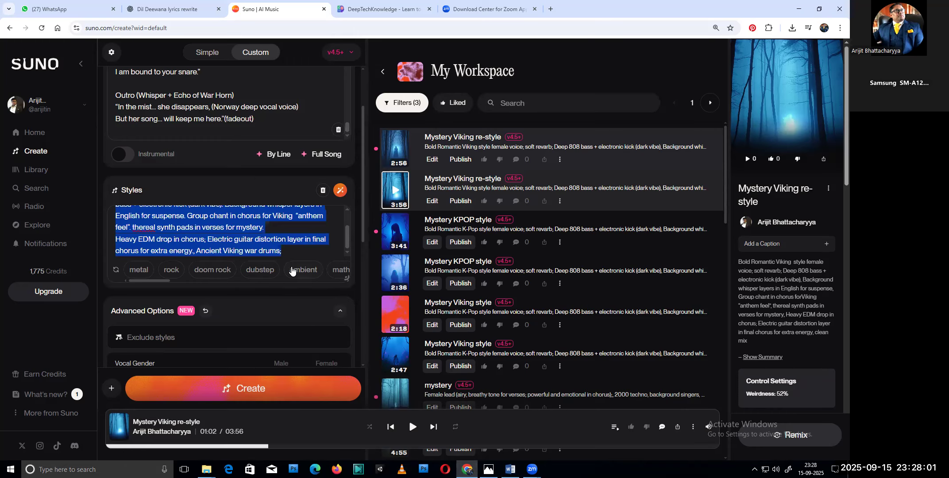
{"action": "left_click", "coordinate": [288, 248]}
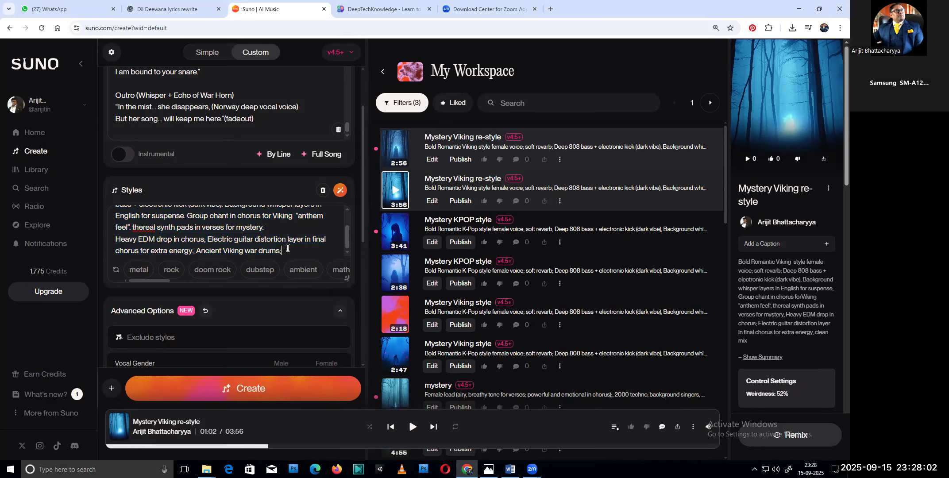
{"action": "left_click", "coordinate": [266, 390]}
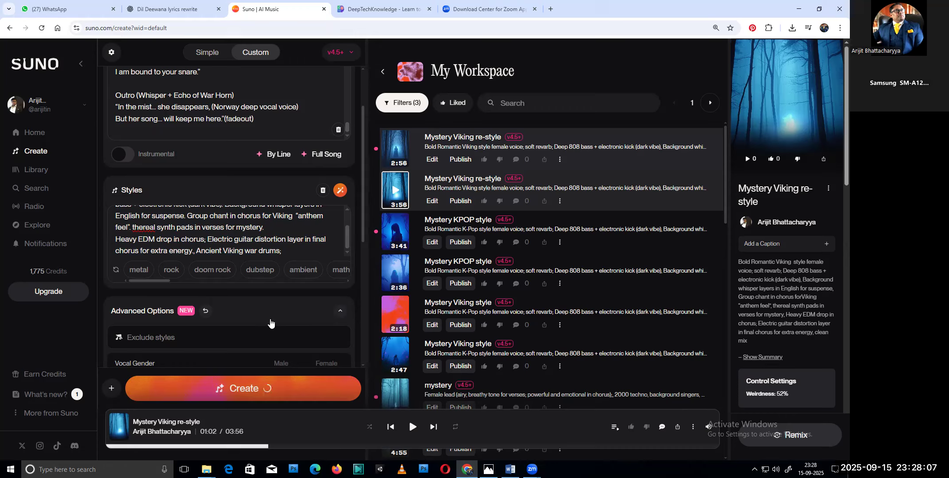
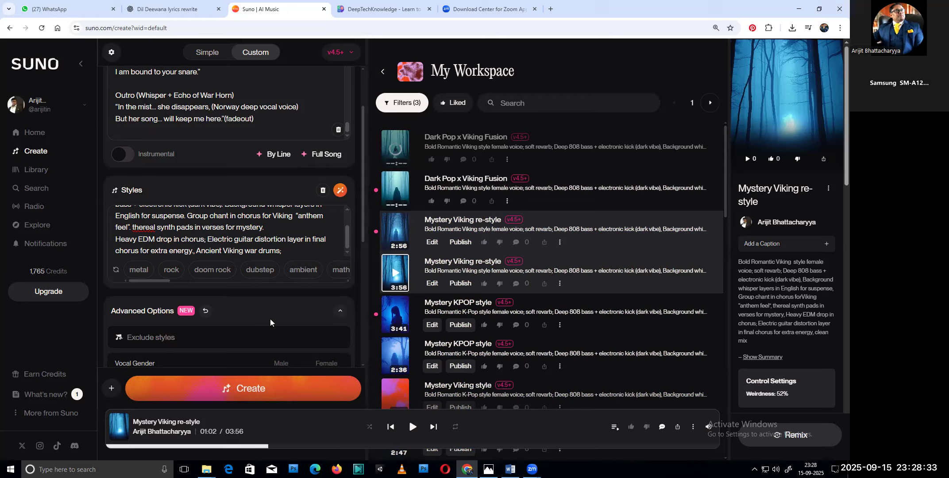
Insert "Mix chorus Deep Romantic Nordic Voice," before "Deep 808 bass" in the style description.
{"action": "left_click", "coordinate": [346, 212]}
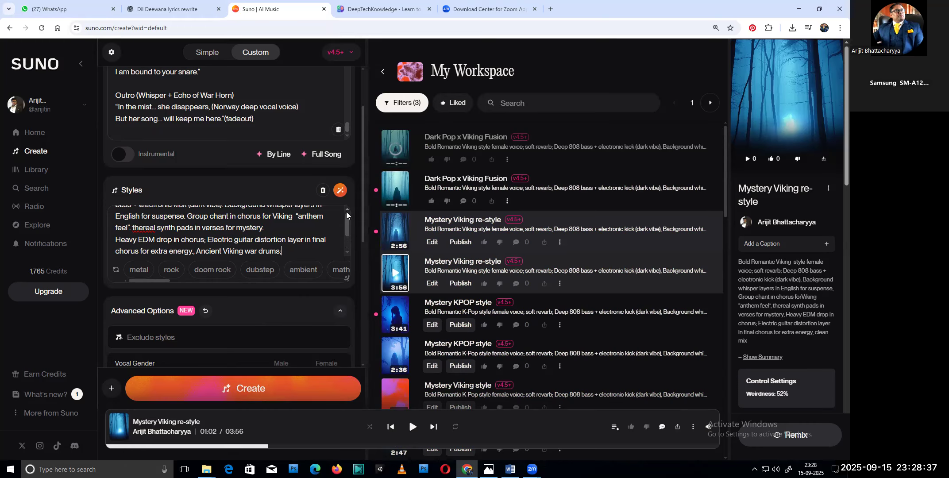
{"action": "scroll", "coordinate": [346, 209], "scroll_direction": "up", "scroll_amount": 1}
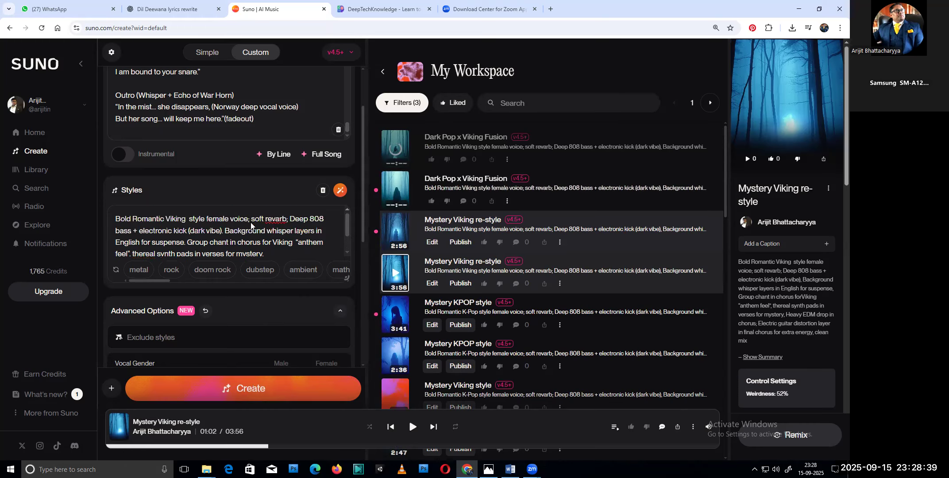
{"action": "left_click", "coordinate": [291, 219]}
{"action": "type", "text": "Mix chorus"}
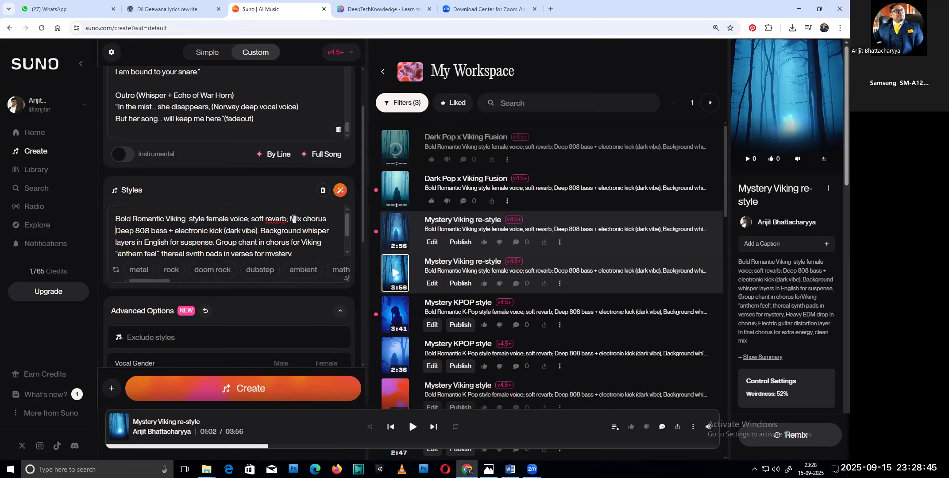
{"action": "type", "text": "Deep Ro"}
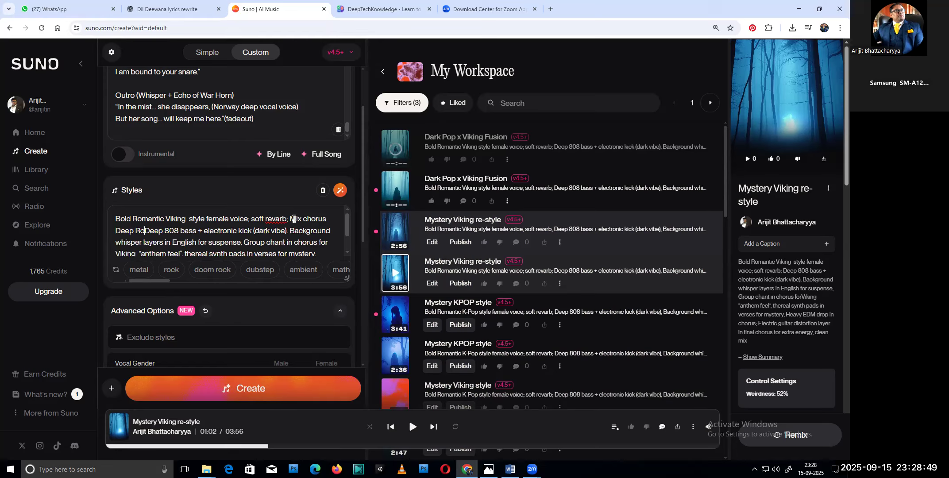
{"action": "type", "text": "mantic o"}
{"action": "key", "text": "BackSpace"}
{"action": "type", "text": "N"}
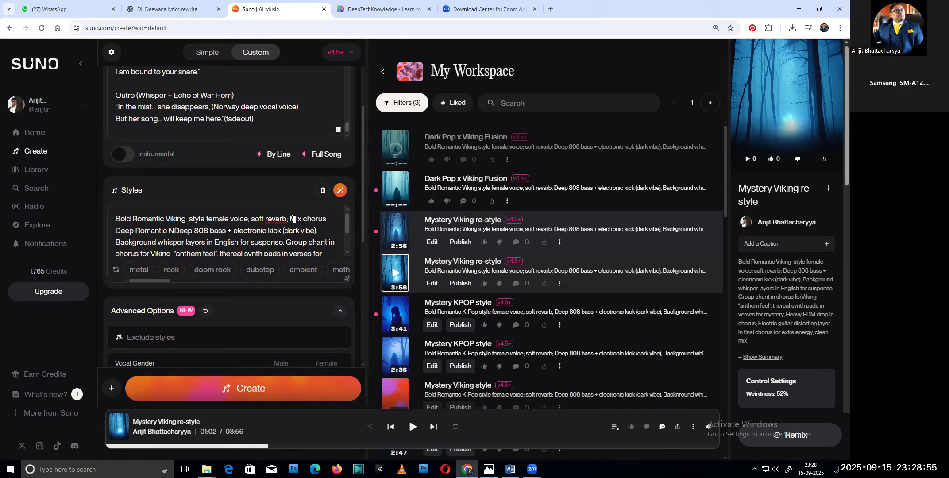
{"action": "type", "text": "ordic V"}
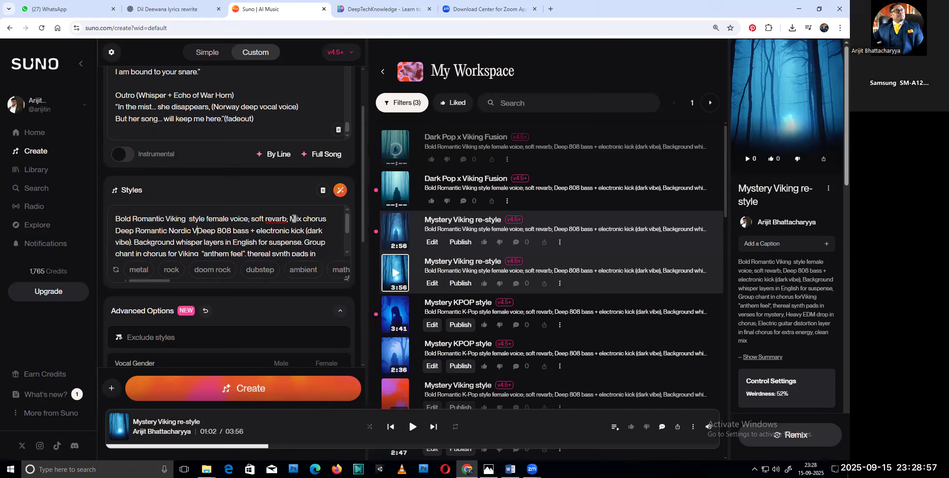
{"action": "type", "text": "oice"}
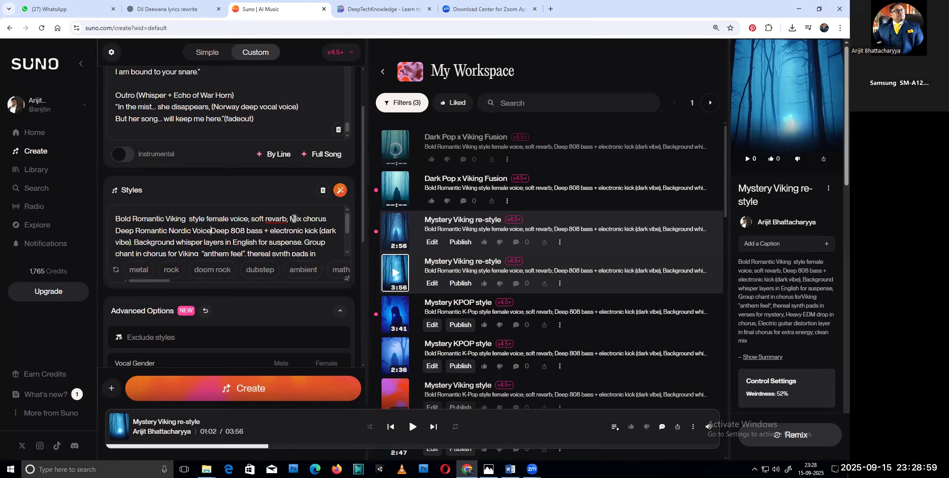
{"action": "type", "text": ","}
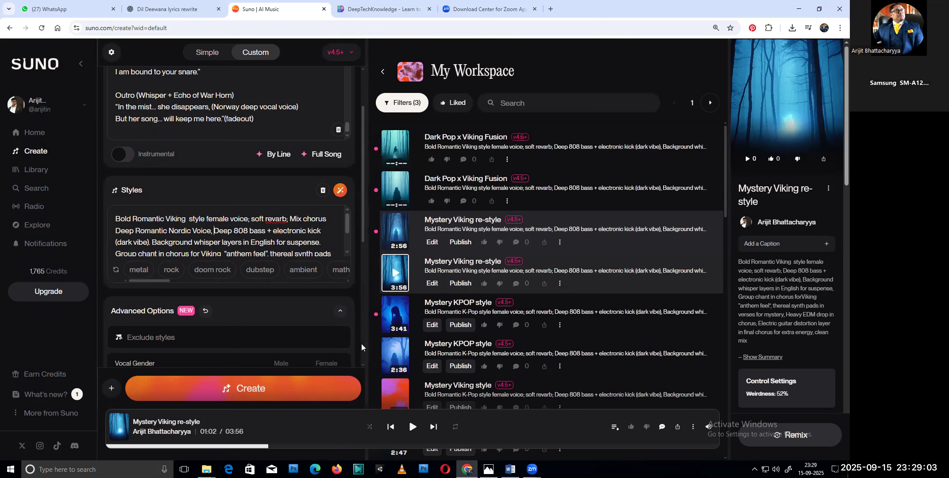
Insert "Male" before "Nordic Voice" in the style description.
{"action": "scroll", "coordinate": [361, 344], "scroll_direction": "down", "scroll_amount": 5}
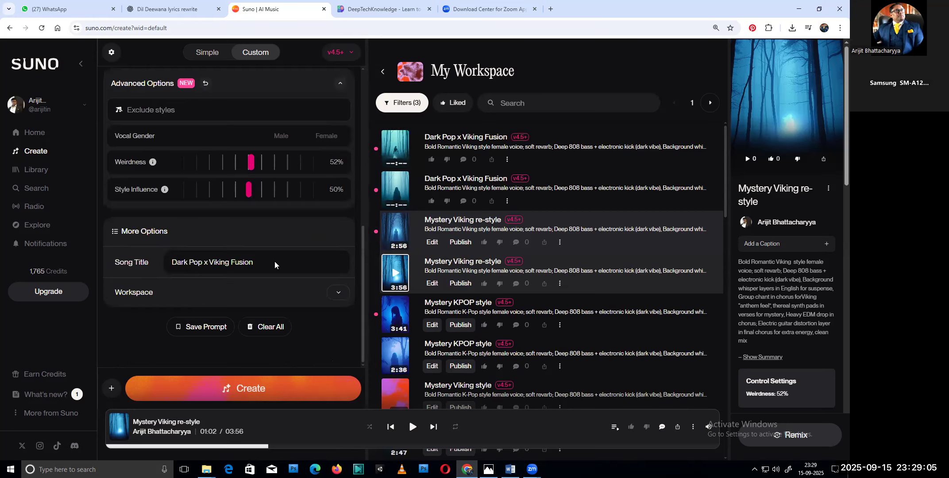
{"action": "scroll", "coordinate": [275, 264], "scroll_direction": "down", "scroll_amount": 1}
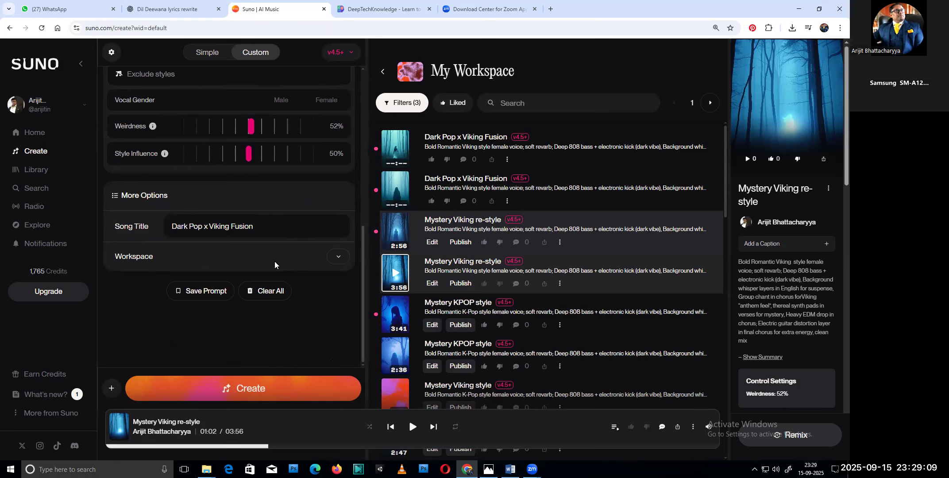
{"action": "left_click_drag", "start_coordinate": [362, 237], "coordinate": [362, 129]}
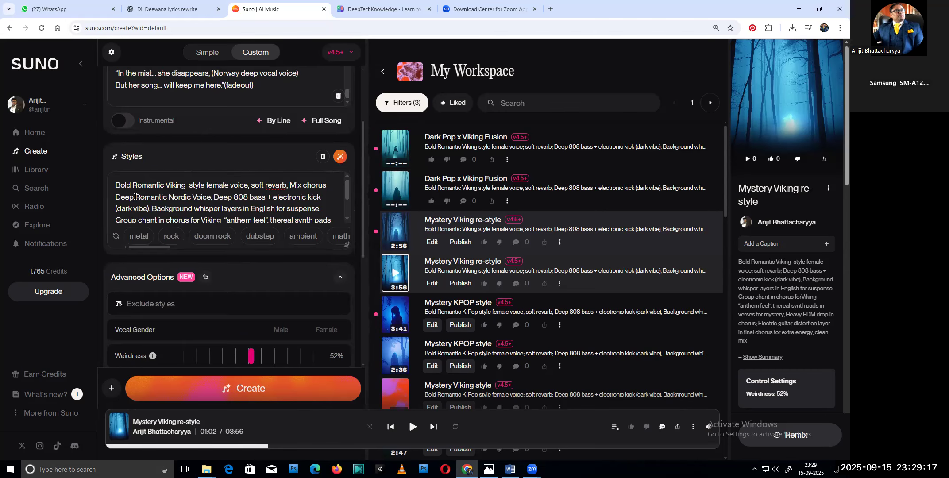
{"action": "left_click", "coordinate": [169, 197]}
{"action": "type", "text": "Male"}
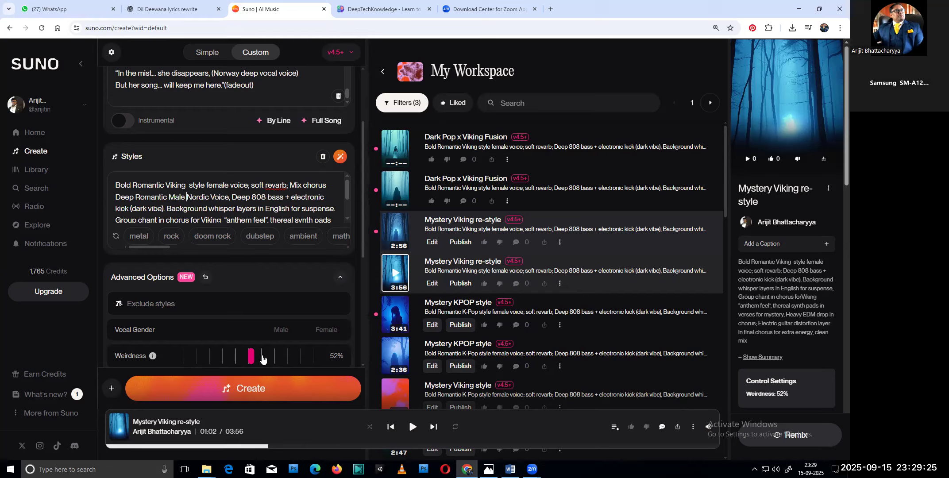
{"action": "left_click", "coordinate": [261, 357]}
Switch to the mystry document in Word and paste the copied style description again below the existing one, separated by blank lines.
{"action": "left_click", "coordinate": [510, 469]}
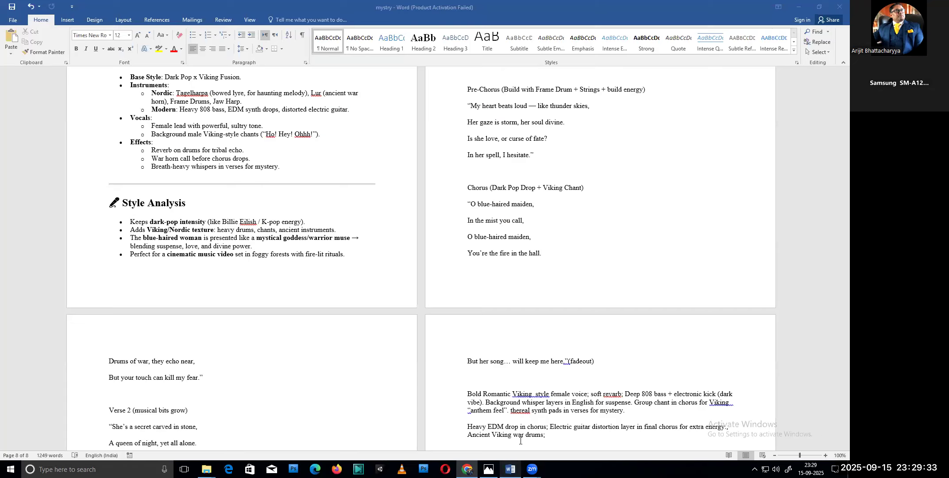
{"action": "key", "text": "Return"}
{"action": "key", "text": "Return"}
{"action": "type", "text": "Bold Romantic Viking style female voice; soft revarb; Deep 808 bass + electronic kick (dark vibe). Background whisper layers in English for suspense. Group chant in chorus for Viking \"anthem feel\". thereal synth pads in verses for mystery.  Heavy EDM drop in chorus; Electric guitar distortion layer in final chorus for extra energy., Ancient Viking war drums;"}
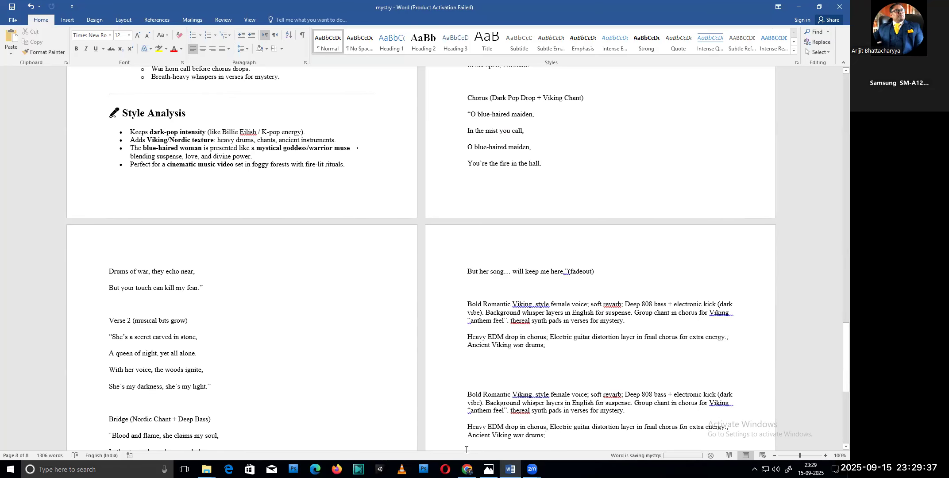
Return to Suno and generate "Dark Pop x Viking Fusion" again with the styles that add the Deep Romantic Male Nordic Voice.
{"action": "left_click", "coordinate": [467, 469]}
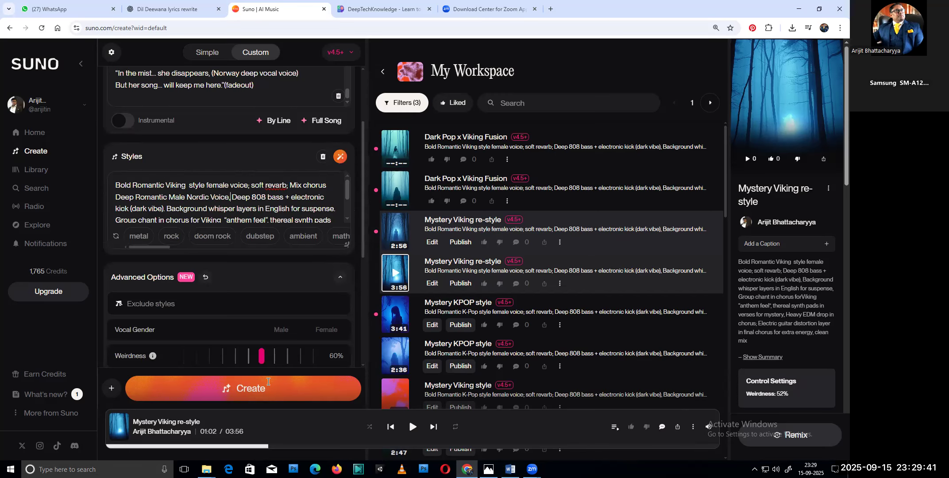
{"action": "key", "text": "Right"}
{"action": "key", "text": "Right"}
{"action": "key", "text": "Right"}
{"action": "key", "text": "Right"}
{"action": "key", "text": "Right"}
{"action": "key", "text": "ctrl+Return"}
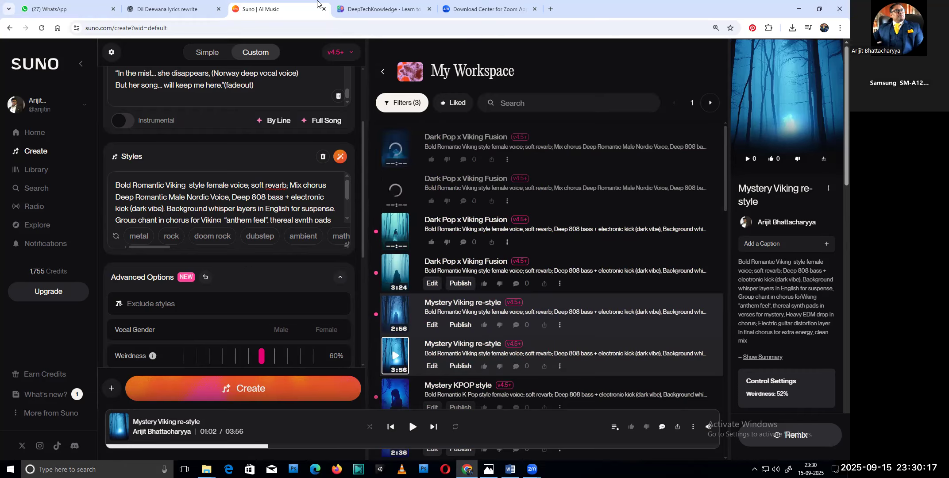
Switch to the DeepTechKnowledge site, open its full course list and examine the available courses.
{"action": "left_click", "coordinate": [383, 9]}
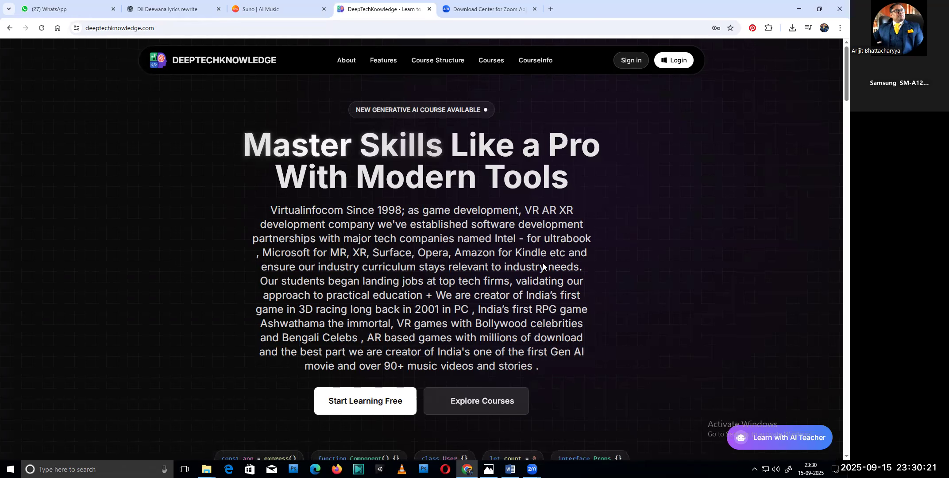
{"action": "scroll", "coordinate": [558, 282], "scroll_direction": "down", "scroll_amount": 15}
{"action": "scroll", "coordinate": [558, 298], "scroll_direction": "up", "scroll_amount": 6}
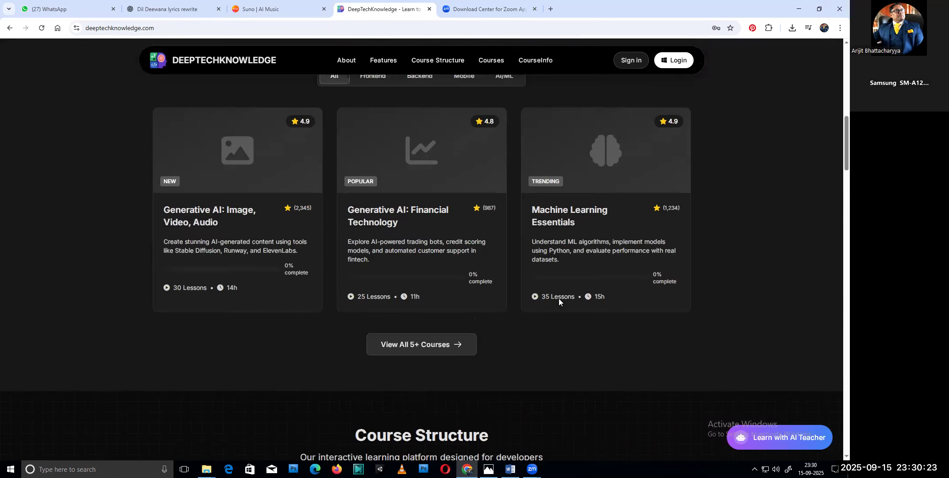
{"action": "left_click", "coordinate": [437, 357]}
{"action": "scroll", "coordinate": [449, 361], "scroll_direction": "up", "scroll_amount": 2}
{"action": "scroll", "coordinate": [448, 354], "scroll_direction": "down", "scroll_amount": 3}
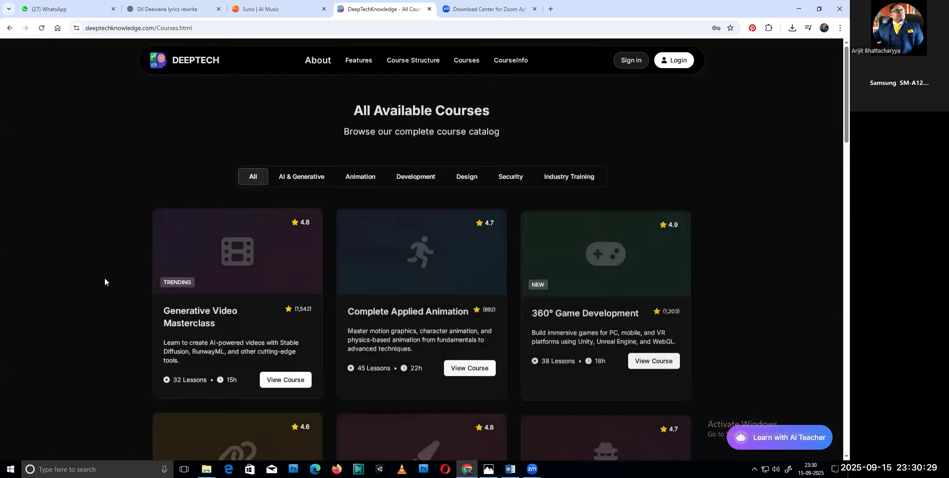
{"action": "scroll", "coordinate": [106, 279], "scroll_direction": "down", "scroll_amount": 4}
{"action": "scroll", "coordinate": [108, 278], "scroll_direction": "down", "scroll_amount": 6}
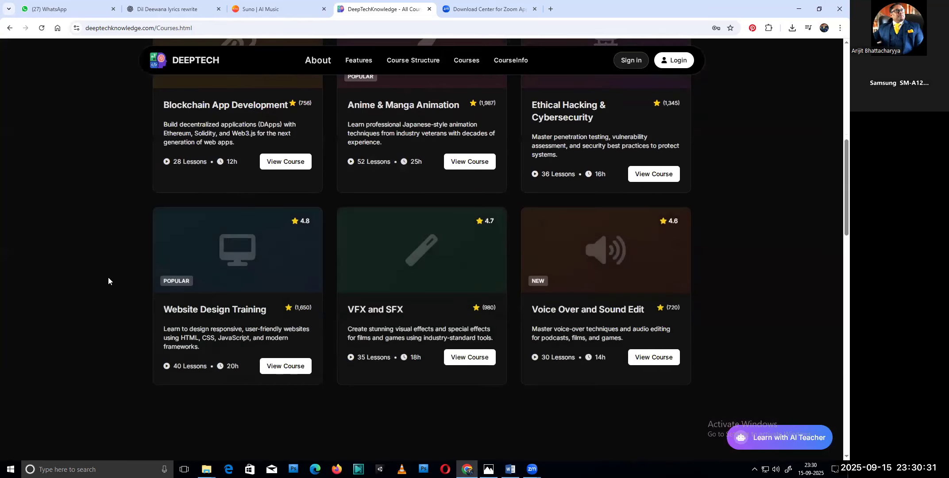
{"action": "scroll", "coordinate": [109, 275], "scroll_direction": "down", "scroll_amount": 3}
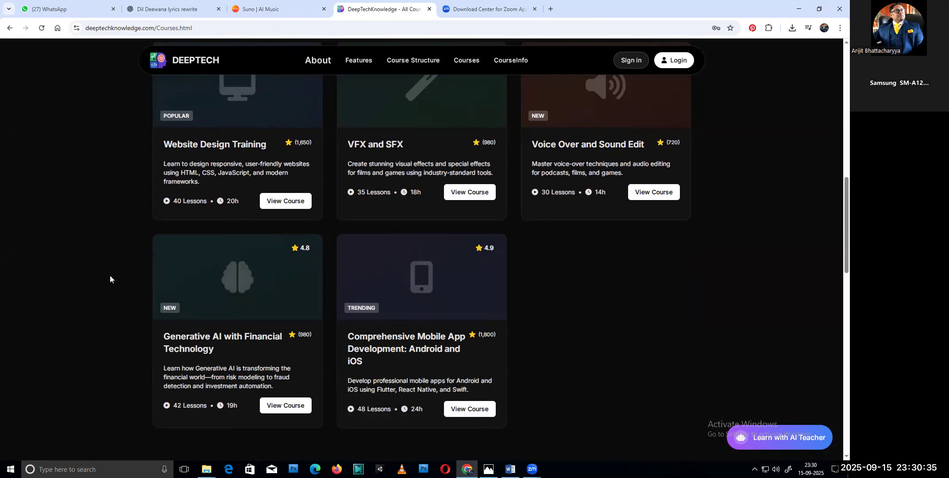
{"action": "scroll", "coordinate": [111, 277], "scroll_direction": "up", "scroll_amount": 4}
{"action": "scroll", "coordinate": [114, 277], "scroll_direction": "up", "scroll_amount": 6}
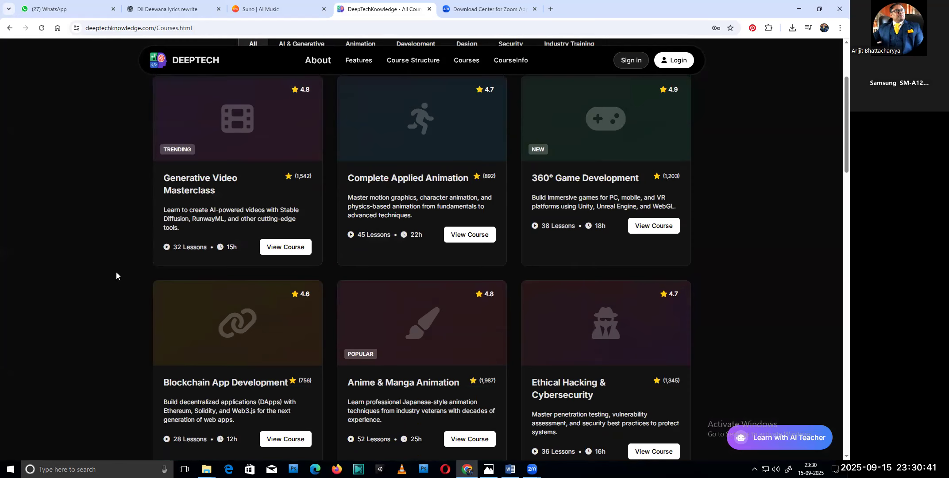
{"action": "scroll", "coordinate": [115, 273], "scroll_direction": "down", "scroll_amount": 6}
Open the Voice Over and Sound Edit course, review its weekly overview, and close the DeepTechKnowledge page.
{"action": "left_click", "coordinate": [661, 326]}
{"action": "scroll", "coordinate": [126, 288], "scroll_direction": "down", "scroll_amount": 4}
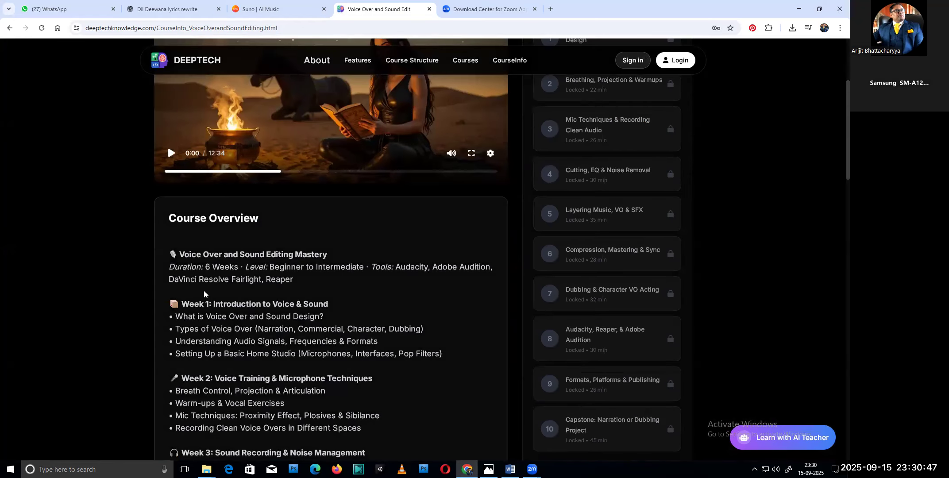
{"action": "scroll", "coordinate": [204, 291], "scroll_direction": "down", "scroll_amount": 12}
{"action": "scroll", "coordinate": [204, 292], "scroll_direction": "up", "scroll_amount": 14}
{"action": "scroll", "coordinate": [209, 290], "scroll_direction": "up", "scroll_amount": 5}
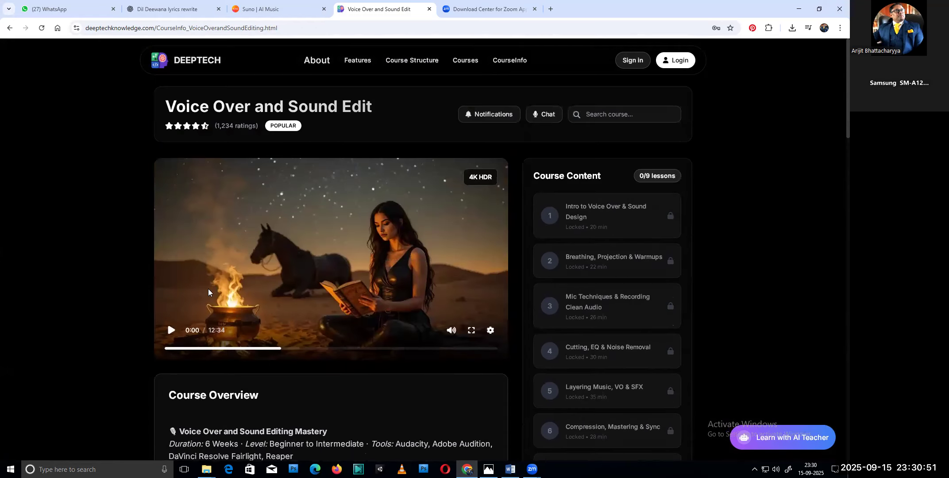
{"action": "left_click", "coordinate": [429, 9]}
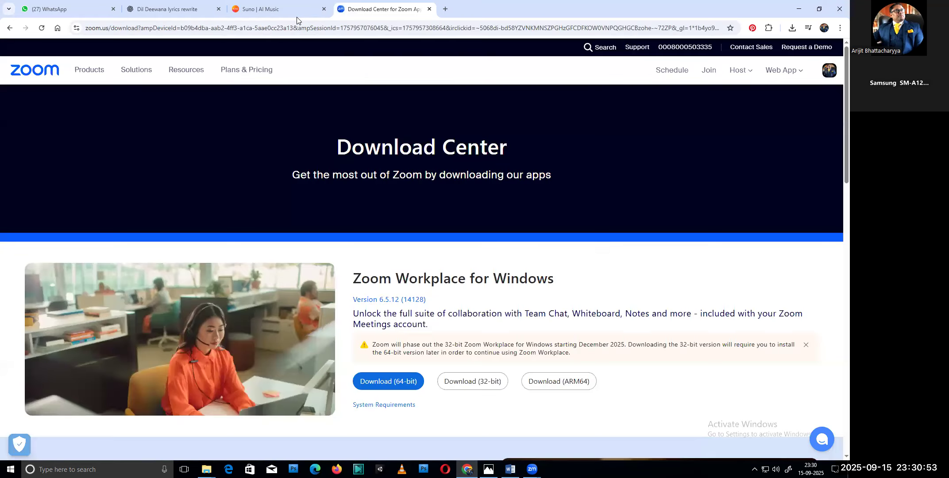
Return to Suno and download the 3:24 "Dark Pop x Viking Fusion" song as MP3 into Paid Suno > English > Romantic.
{"action": "left_click", "coordinate": [263, 9]}
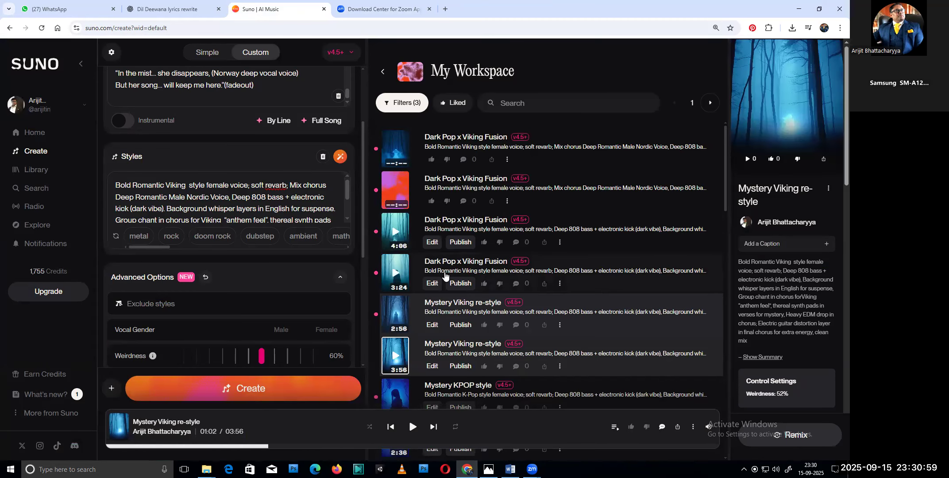
{"action": "left_click", "coordinate": [560, 283]}
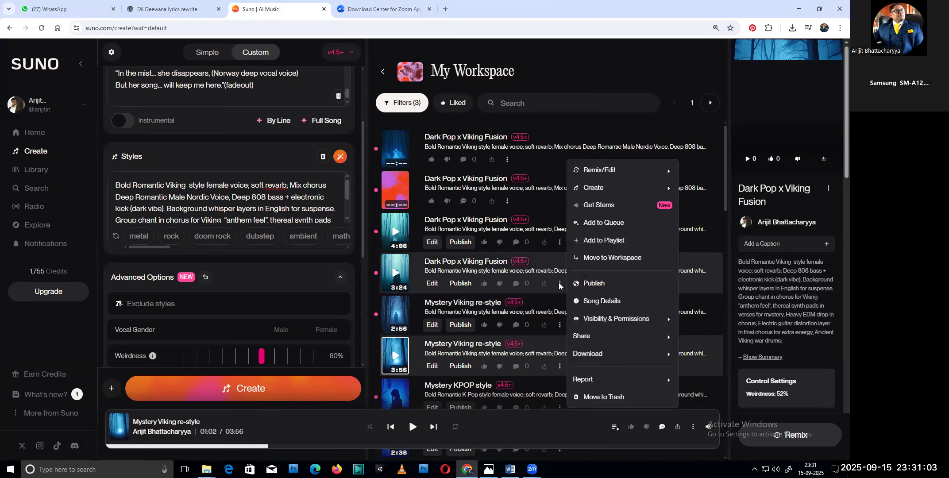
{"action": "mouse_move", "coordinate": [624, 357]}
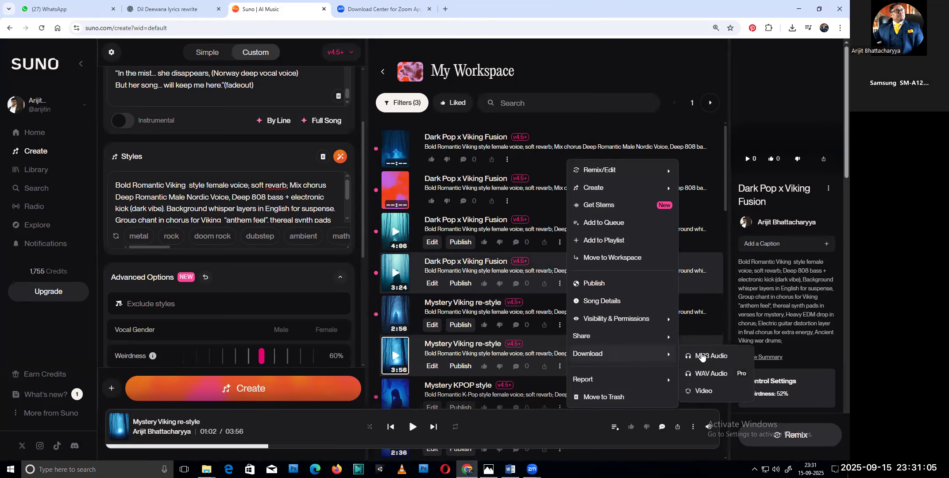
{"action": "left_click", "coordinate": [700, 145]}
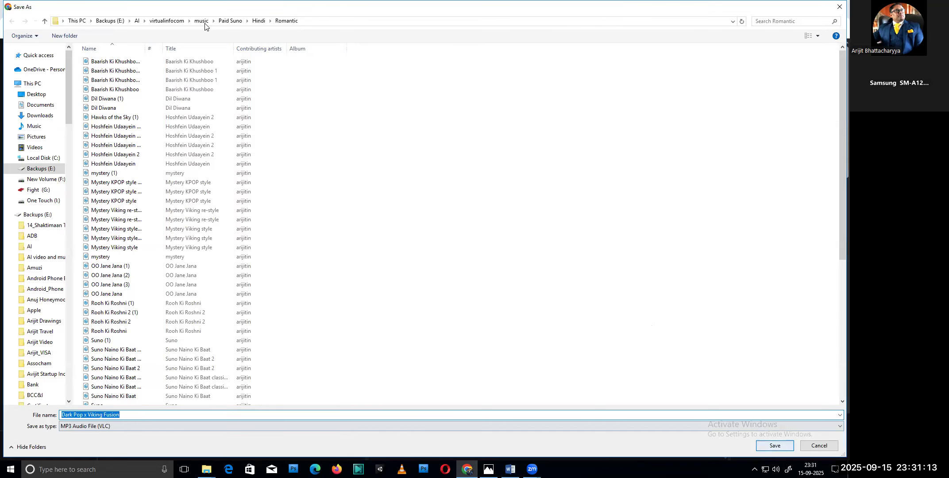
{"action": "left_click", "coordinate": [230, 20]}
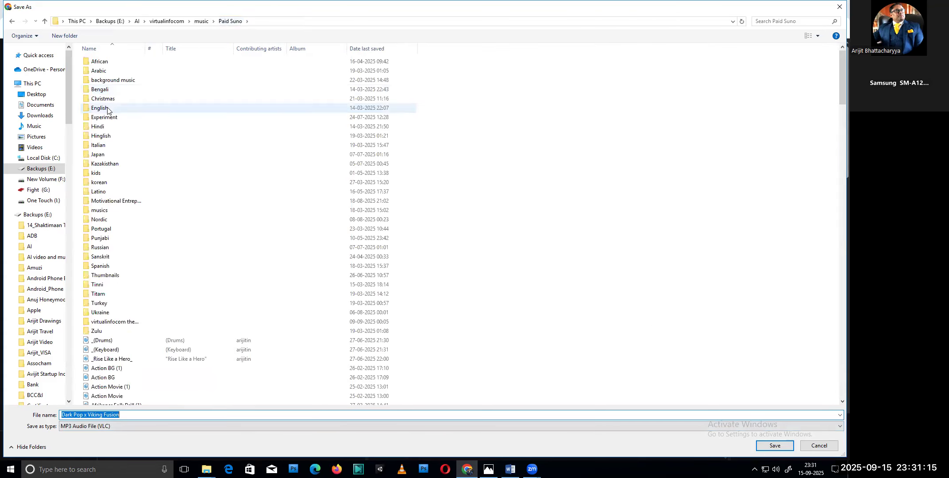
{"action": "double_click", "coordinate": [108, 107]}
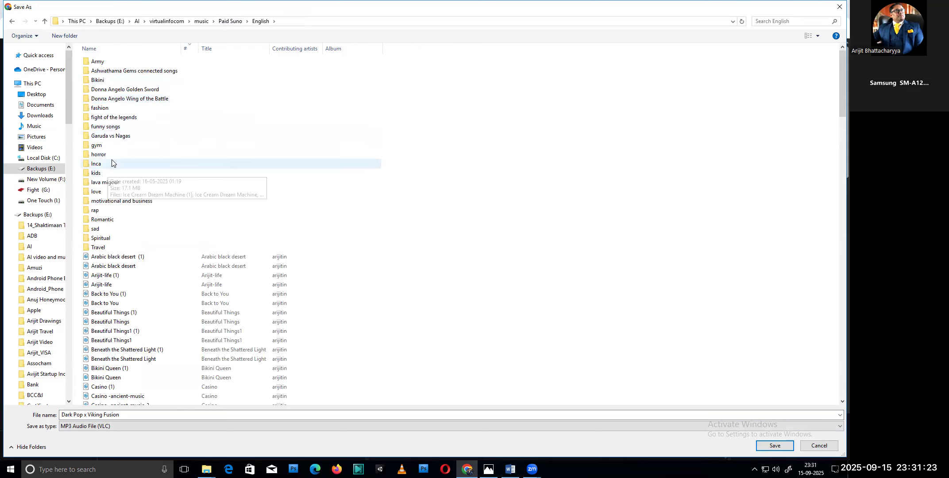
{"action": "double_click", "coordinate": [109, 218]}
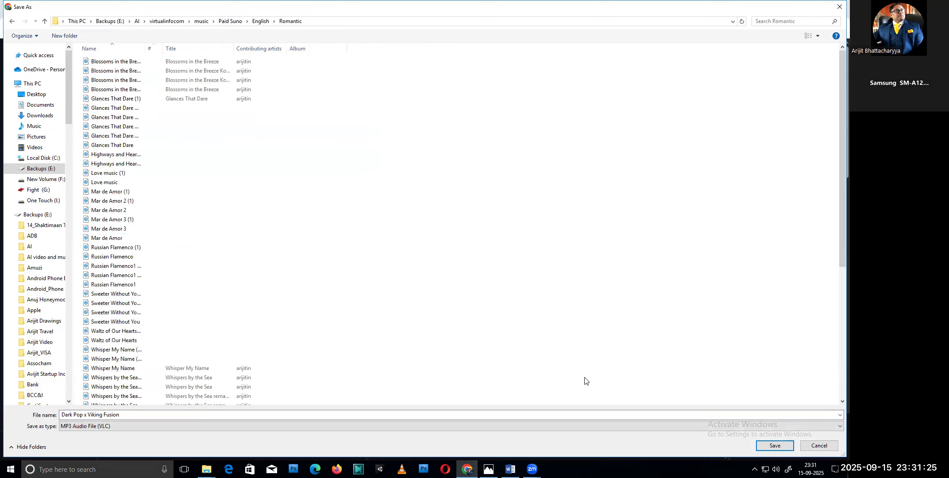
{"action": "left_click", "coordinate": [766, 442]}
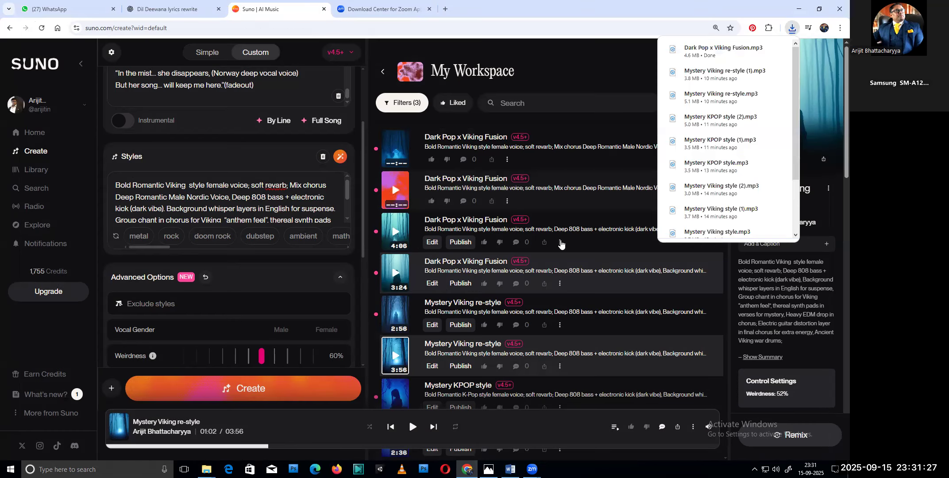
Play the 3:24 version and download the "Dark Pop x Viking Fusion" song directly above it as MP3 into the English > Romantic folder.
{"action": "left_click", "coordinate": [408, 259]}
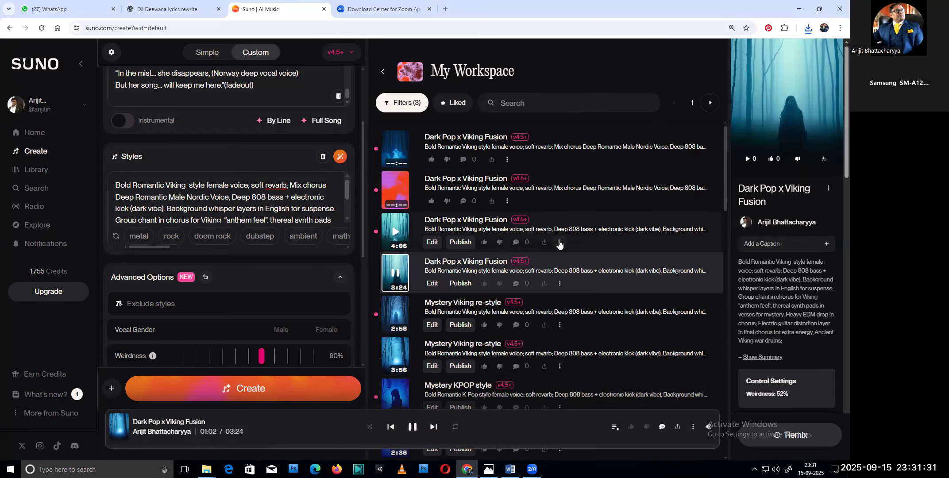
{"action": "left_click", "coordinate": [560, 243]}
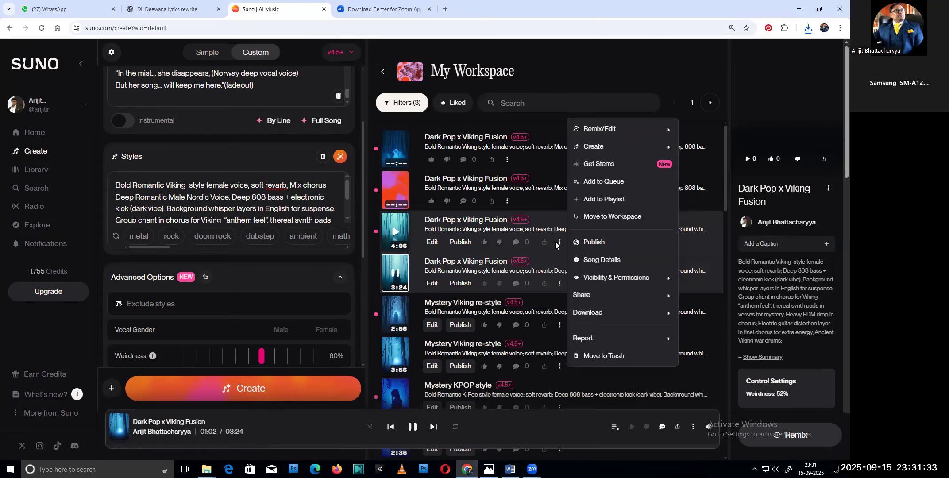
{"action": "left_click", "coordinate": [665, 314]}
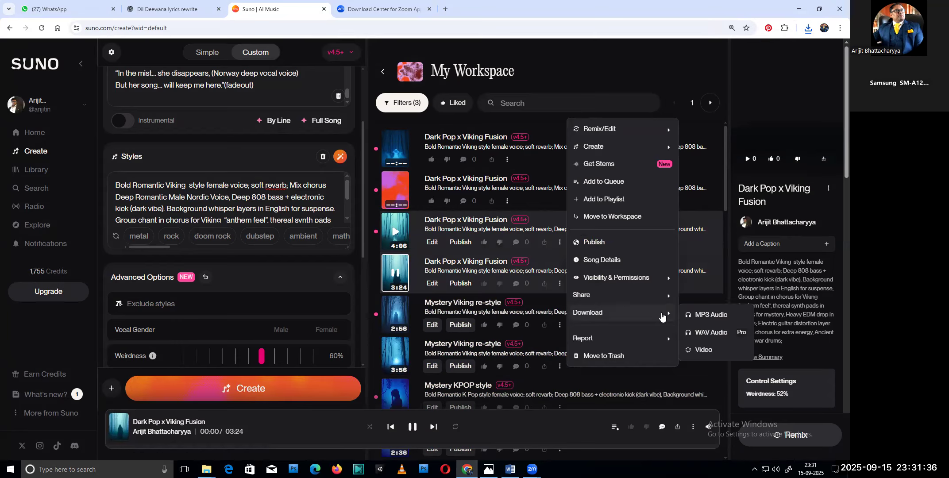
{"action": "left_click", "coordinate": [719, 315]}
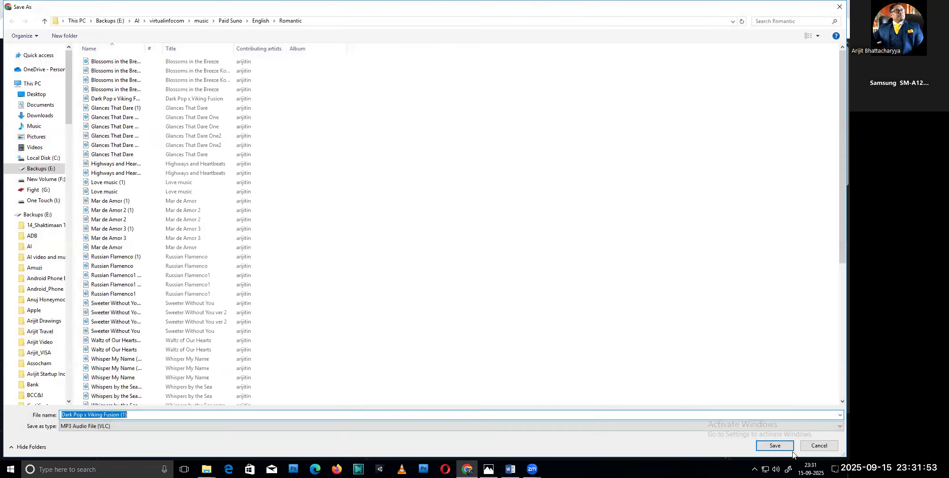
{"action": "left_click", "coordinate": [779, 446]}
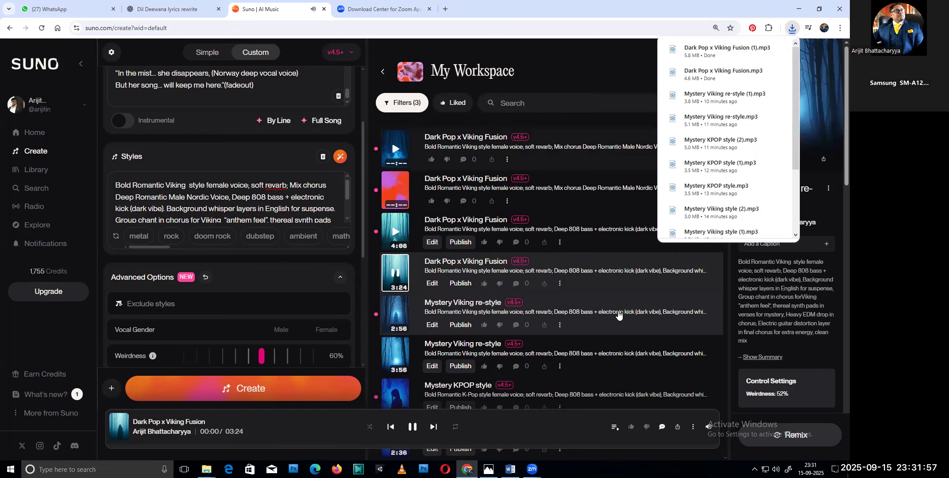
Close the Zoom Download Center page and pause the 3:24 song after listening to it.
{"action": "left_click", "coordinate": [432, 12]}
{"action": "left_click", "coordinate": [430, 10]}
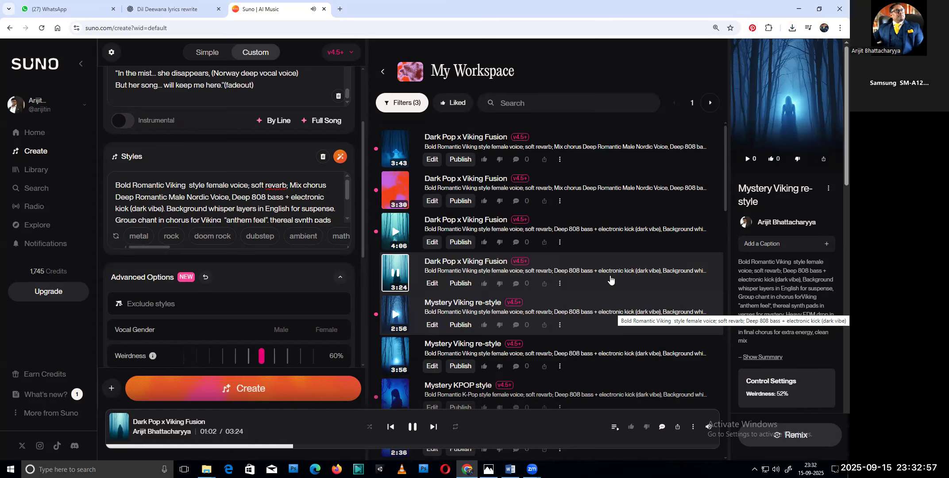
{"action": "left_click", "coordinate": [412, 427]}
Try to download the "Dark Pop x Viking Fusion" song directly above the 3:24 version as MP3 again, waiting out the unresponsive page.
{"action": "left_click", "coordinate": [560, 243]}
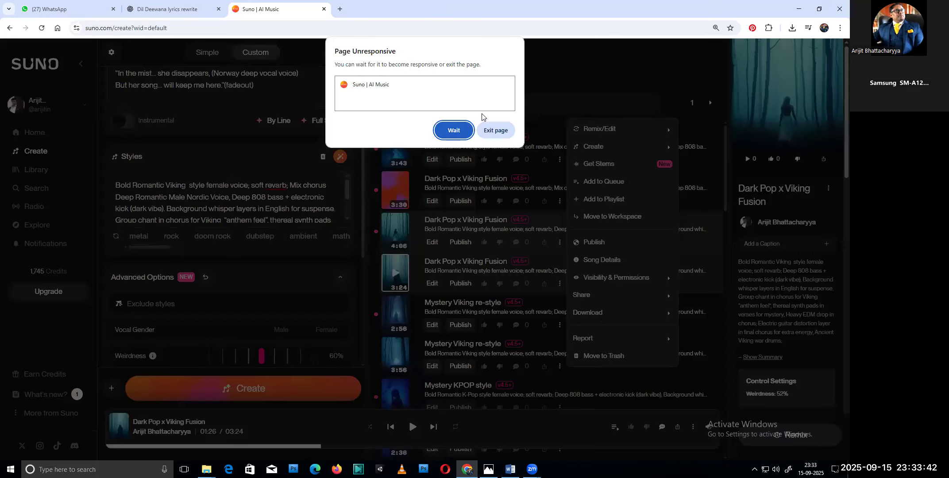
{"action": "left_click", "coordinate": [456, 132]}
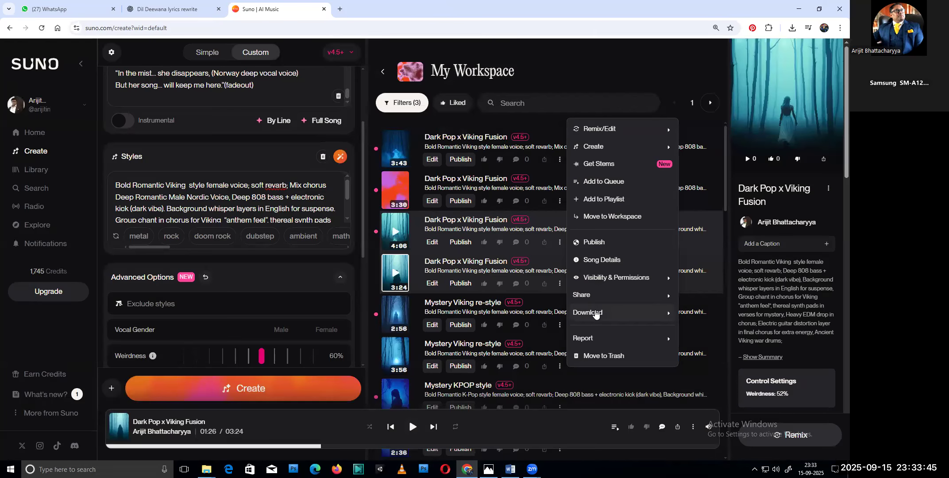
{"action": "mouse_move", "coordinate": [594, 315]}
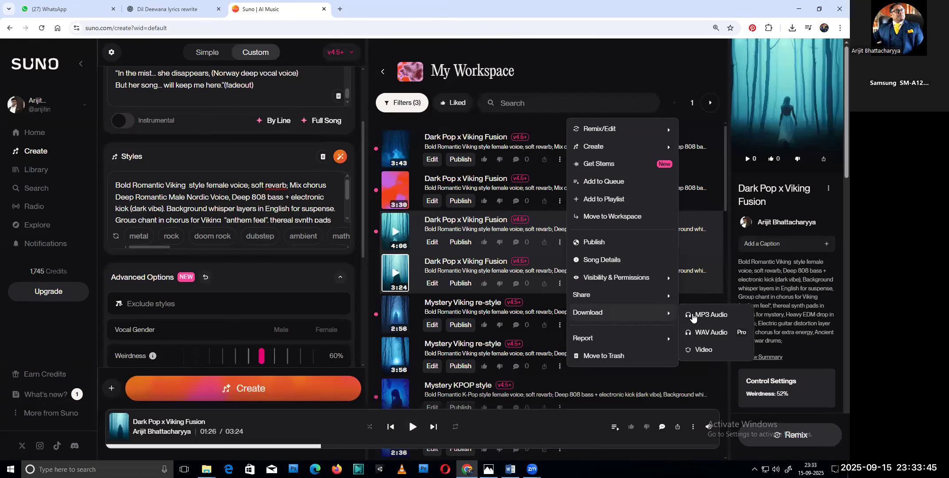
{"action": "left_click", "coordinate": [721, 316]}
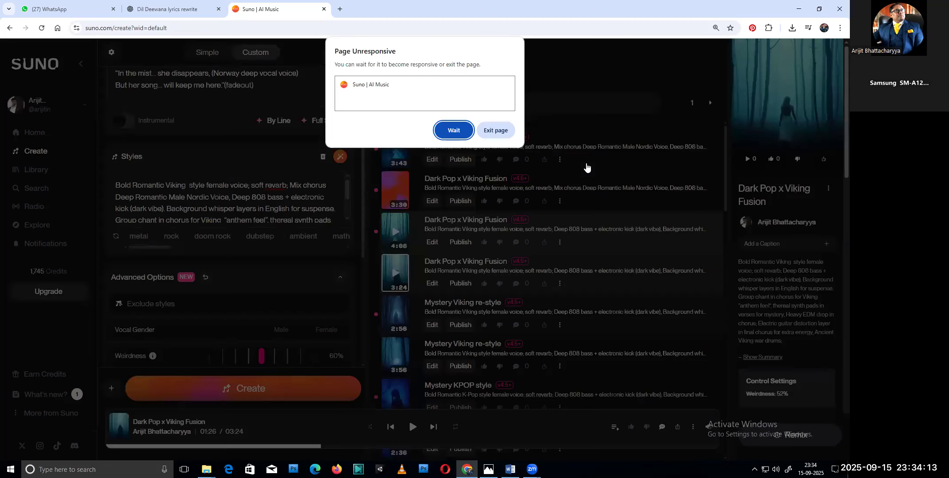
{"action": "left_click", "coordinate": [443, 131]}
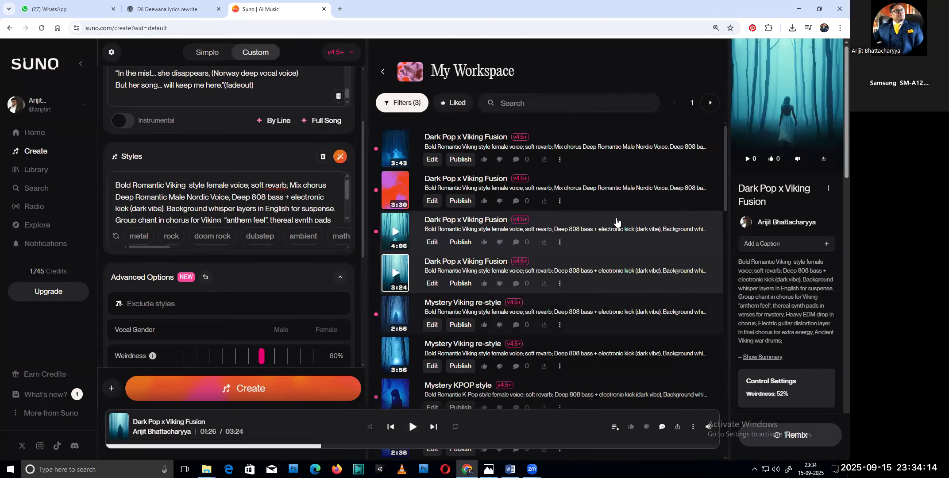
{"action": "left_click", "coordinate": [559, 243]}
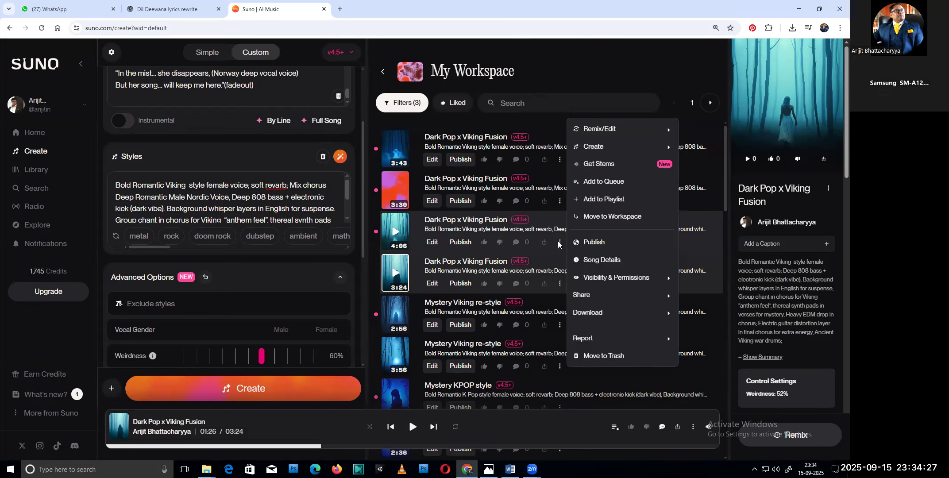